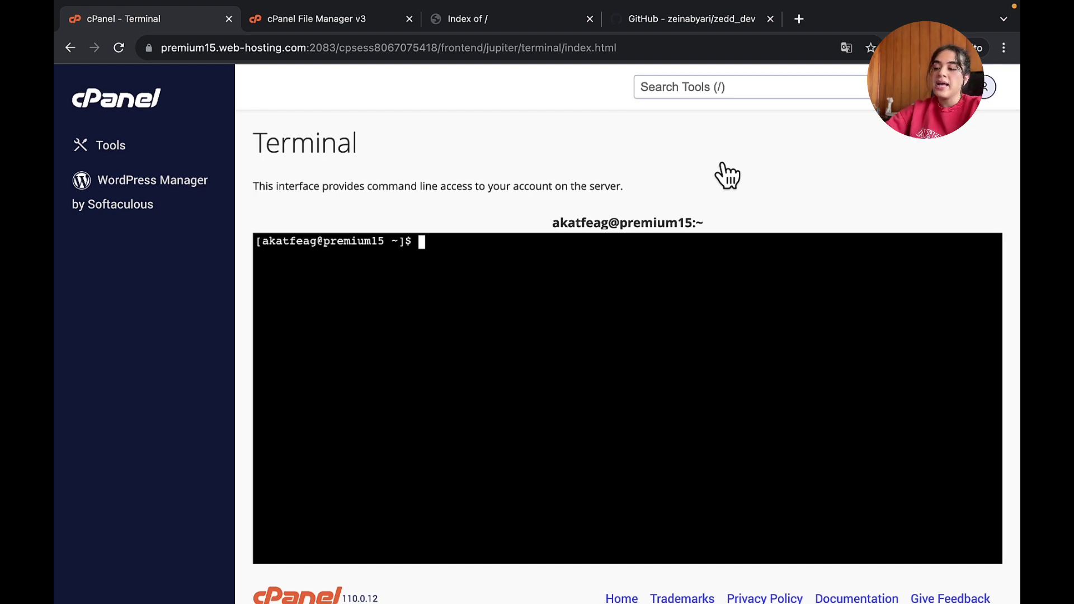
# - Start a cd command toward the zedd-dev.com folder at the Terminal prompt
pyautogui.write('cd')
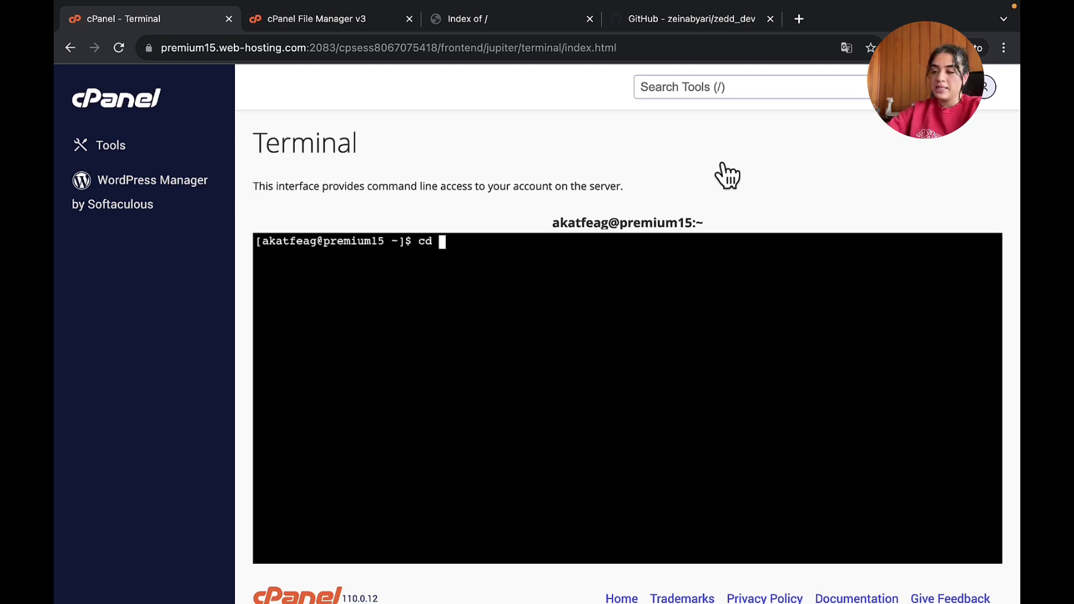
pyautogui.write(' zedd')
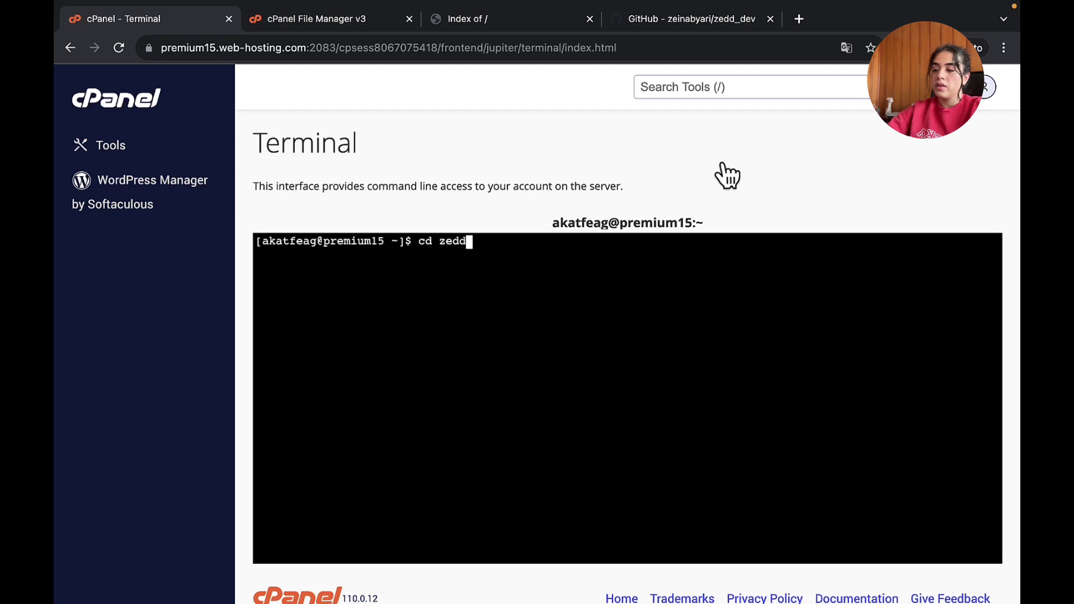
# - Enter the zedd-dev.com folder and run git clone with the zedd_dev GitHub repository URL
pyautogui.press('Tab')
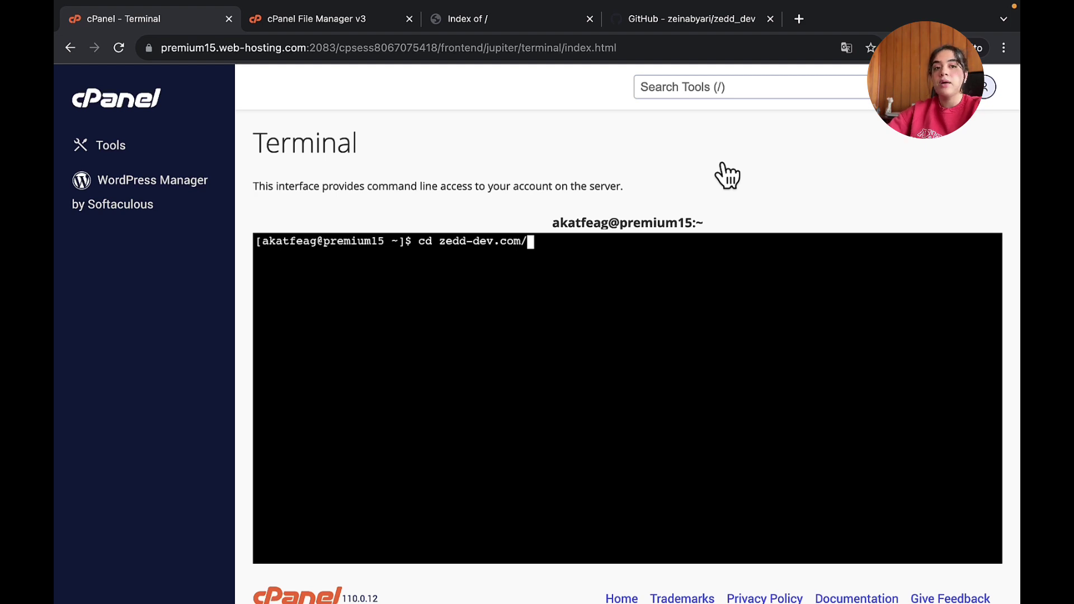
pyautogui.press('Return')
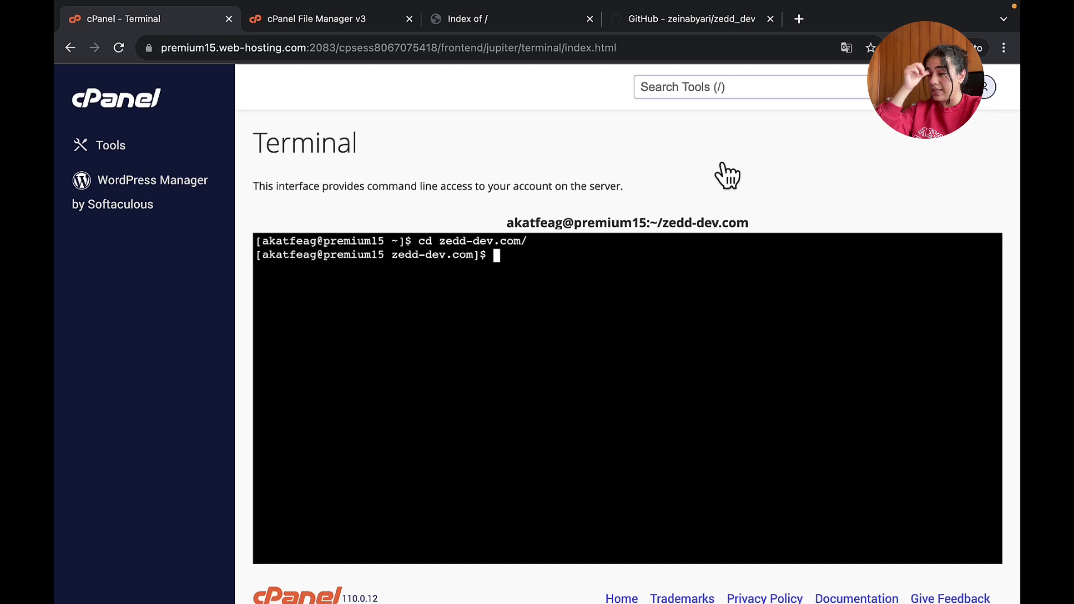
pyautogui.write('git clone')
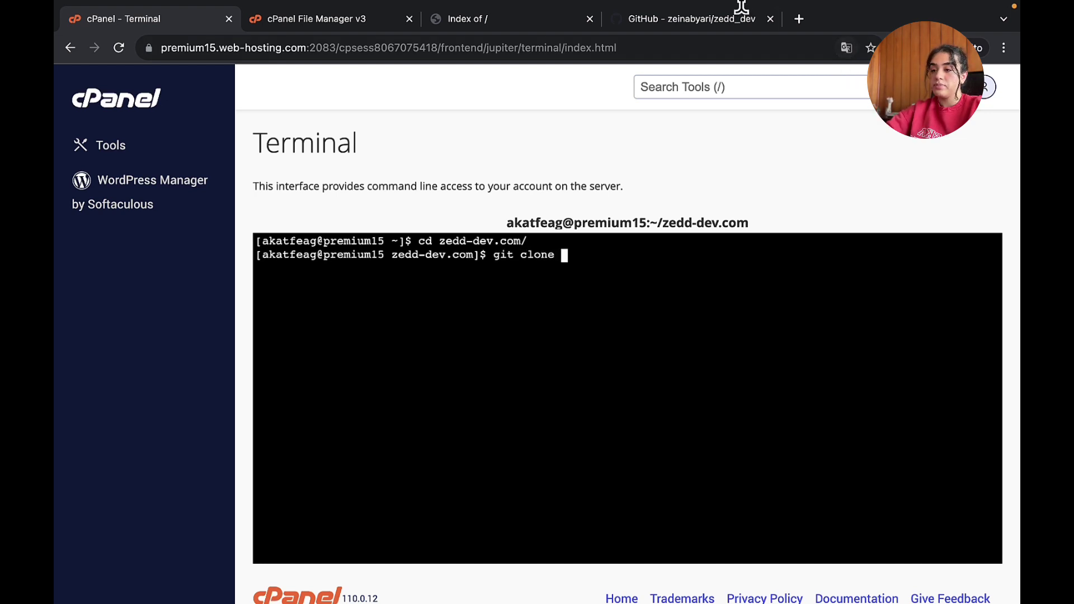
pyautogui.click(741, 6)
pyautogui.click(335, 47)
pyautogui.press('super+c')
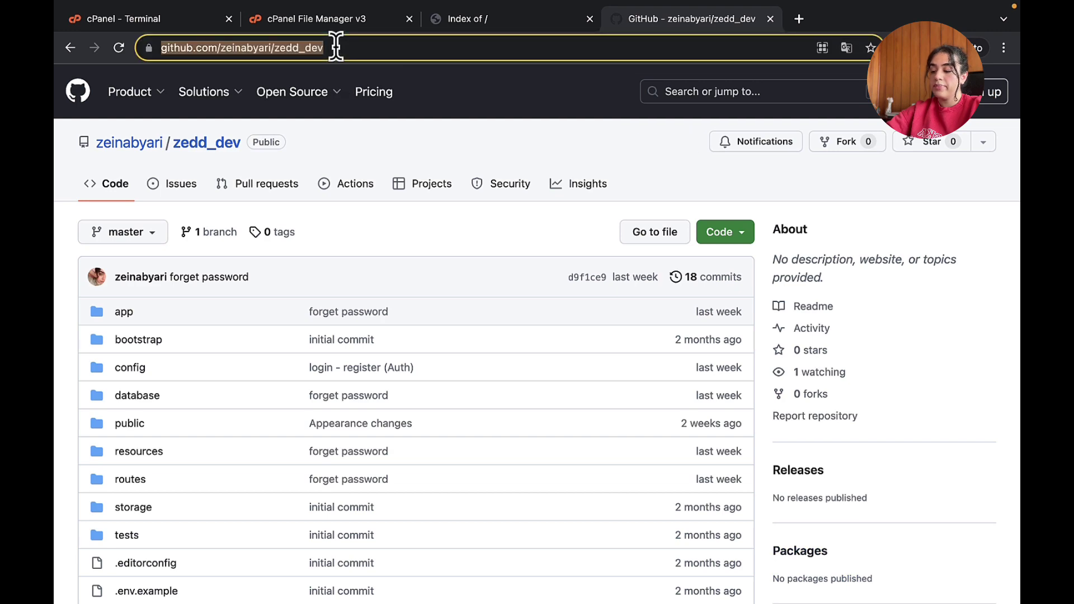
pyautogui.click(317, 26)
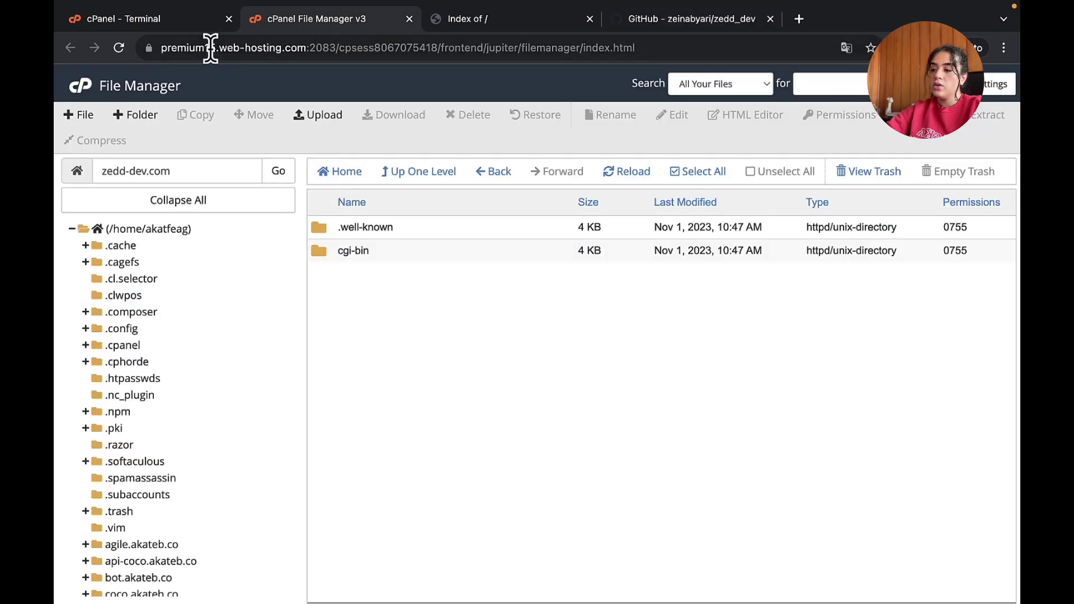
pyautogui.click(175, 25)
pyautogui.press('super+v')
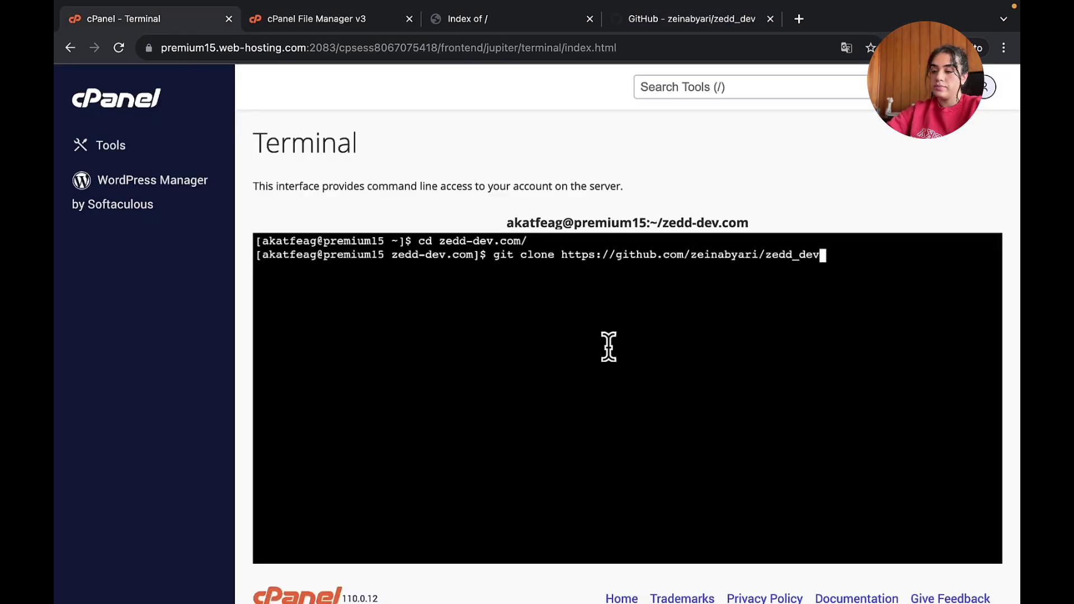
pyautogui.press('Return')
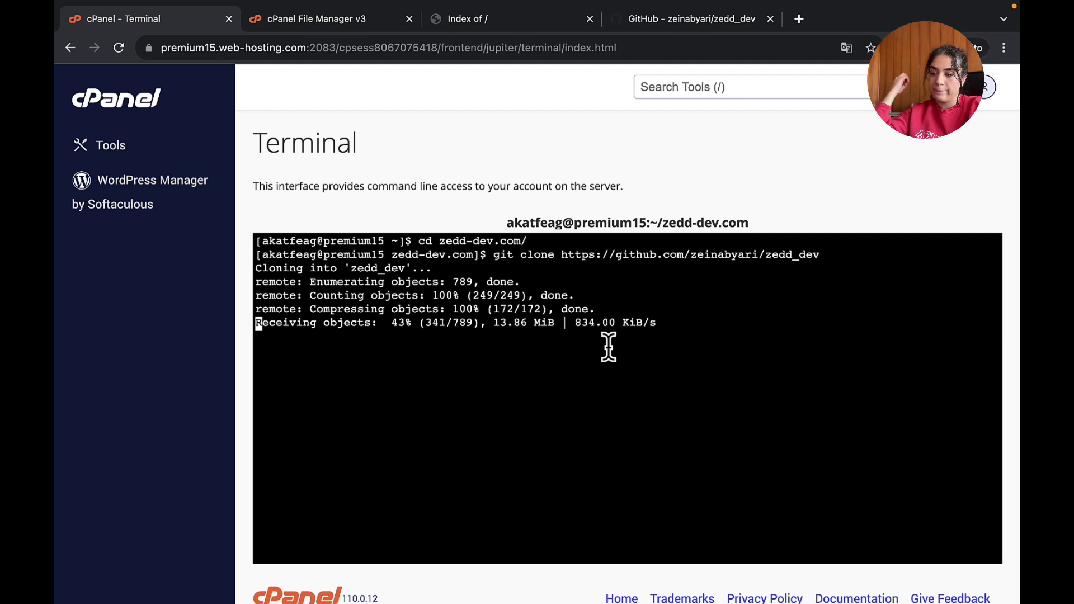
# - Open the cPanel home page in a new browser tab
pyautogui.click(341, 25)
pyautogui.rightClick(89, 87)
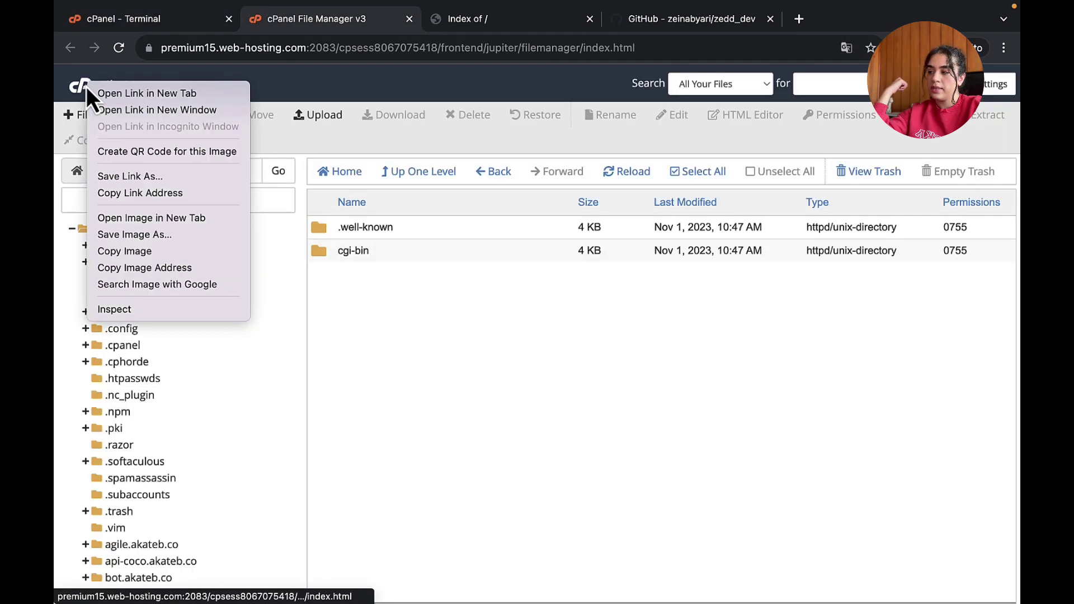
pyautogui.click(100, 93)
pyautogui.click(455, 17)
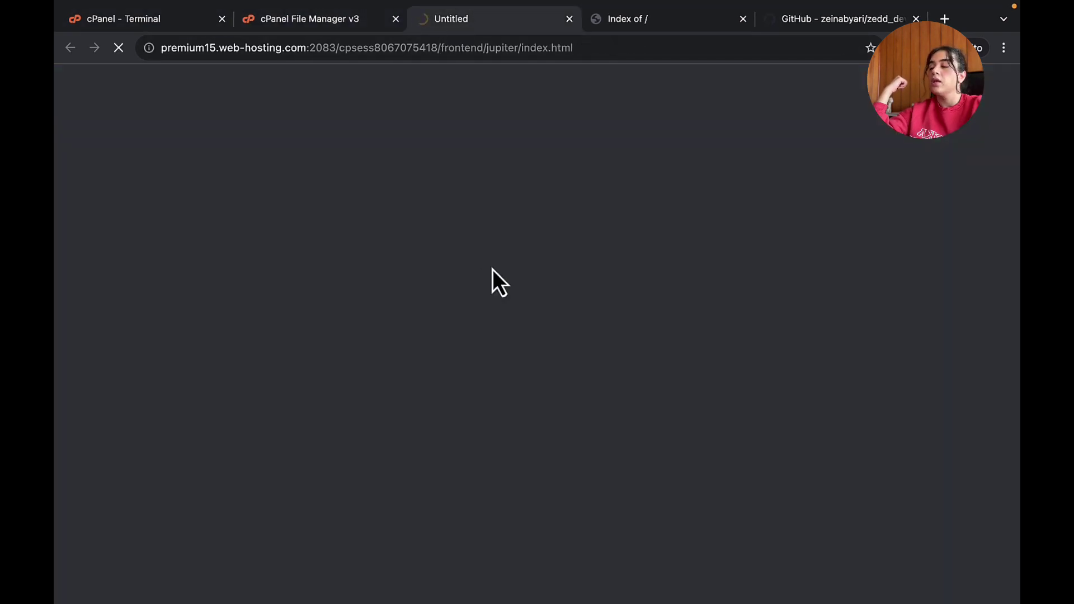
pyautogui.scroll(-2, 493, 270)
pyautogui.scroll(-5, 492, 270)
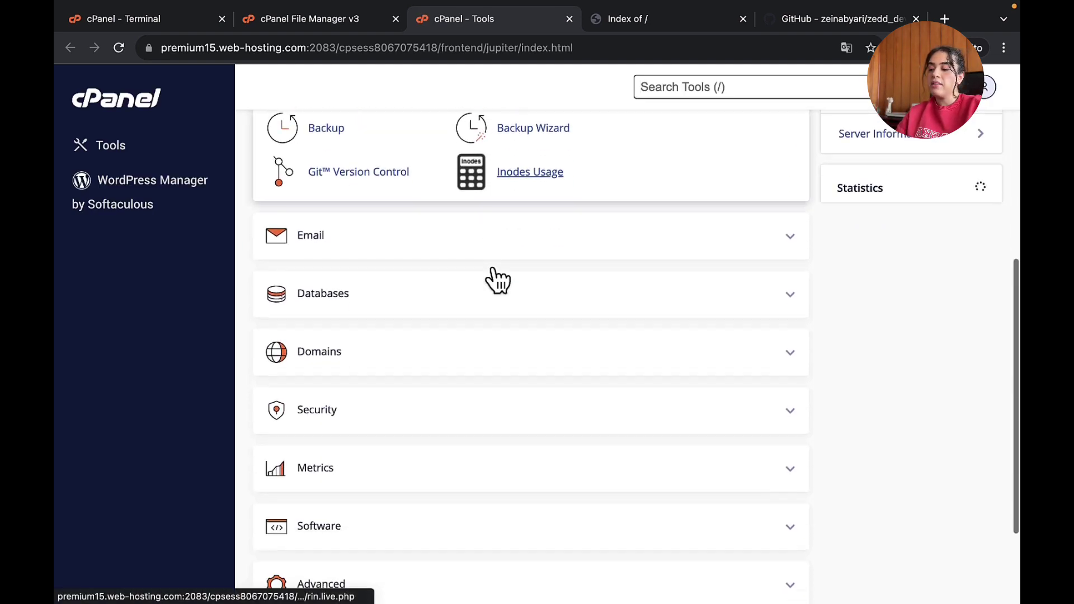
# - Under Domains, manage zedd-dev.com and select its current document root value
pyautogui.click(803, 307)
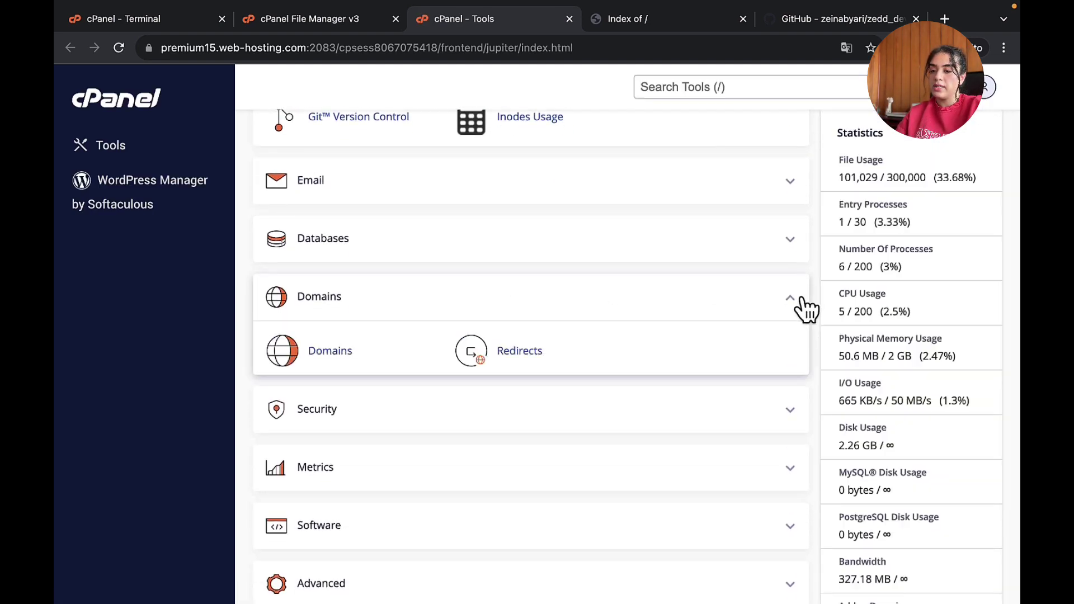
pyautogui.scroll(-1, 548, 336)
pyautogui.click(329, 336)
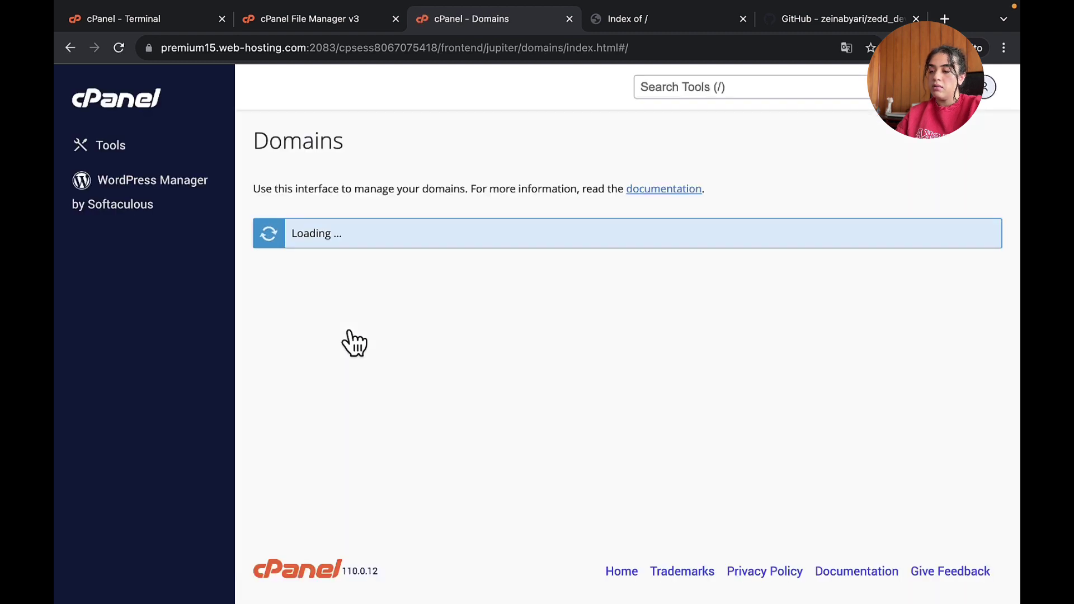
pyautogui.scroll(-5, 354, 344)
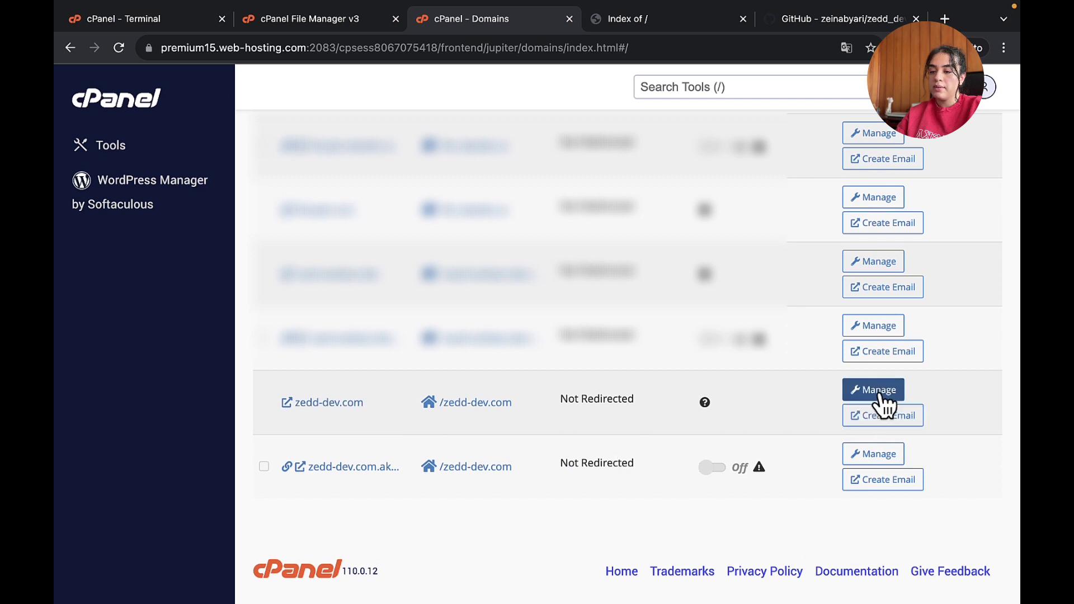
pyautogui.click(878, 396)
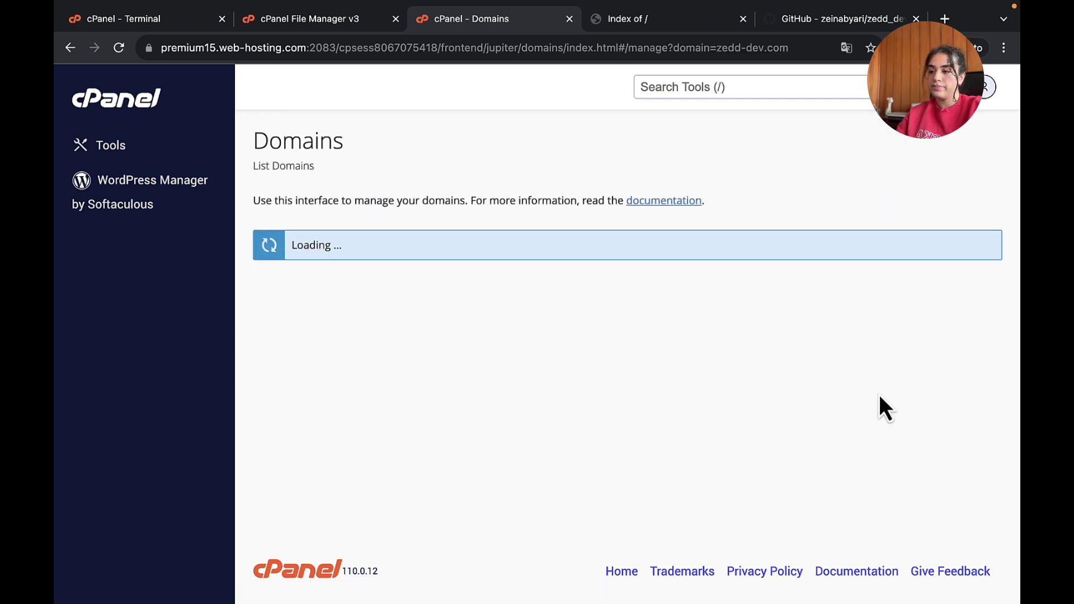
pyautogui.click(314, 26)
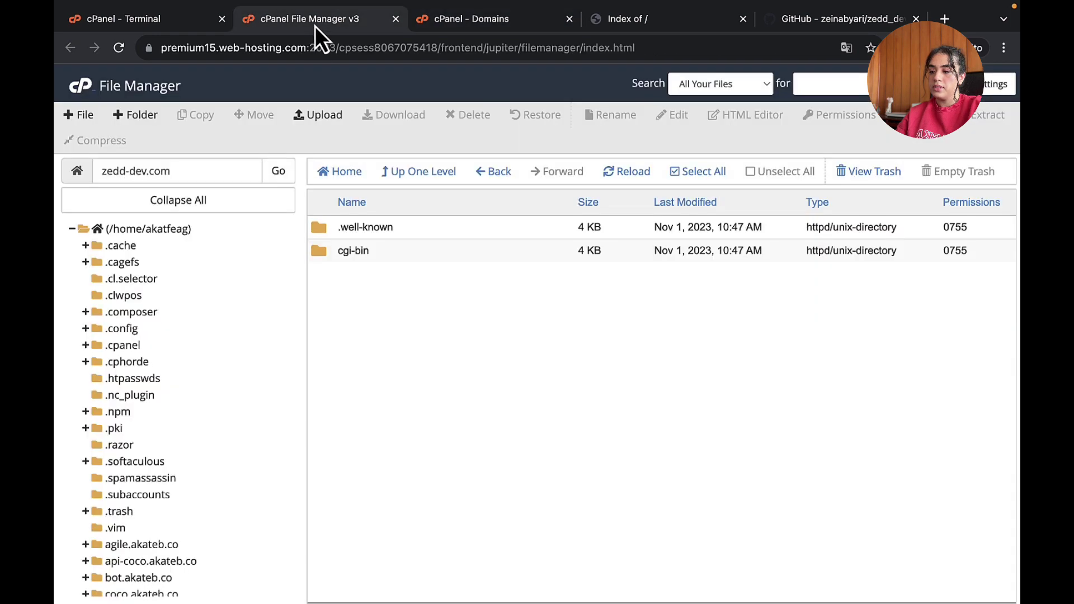
pyautogui.click(153, 12)
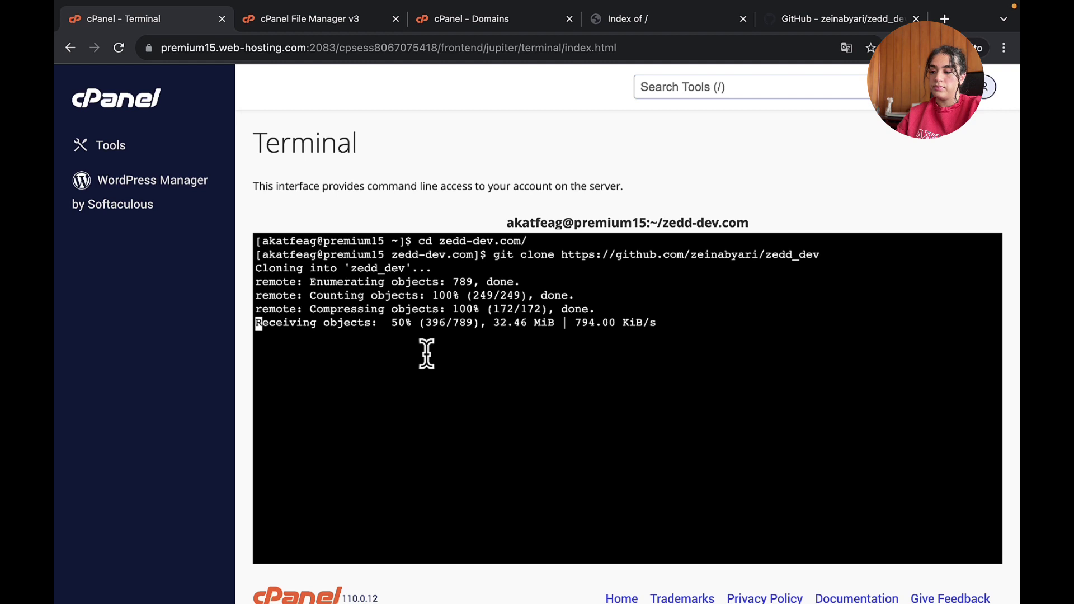
pyautogui.click(446, 27)
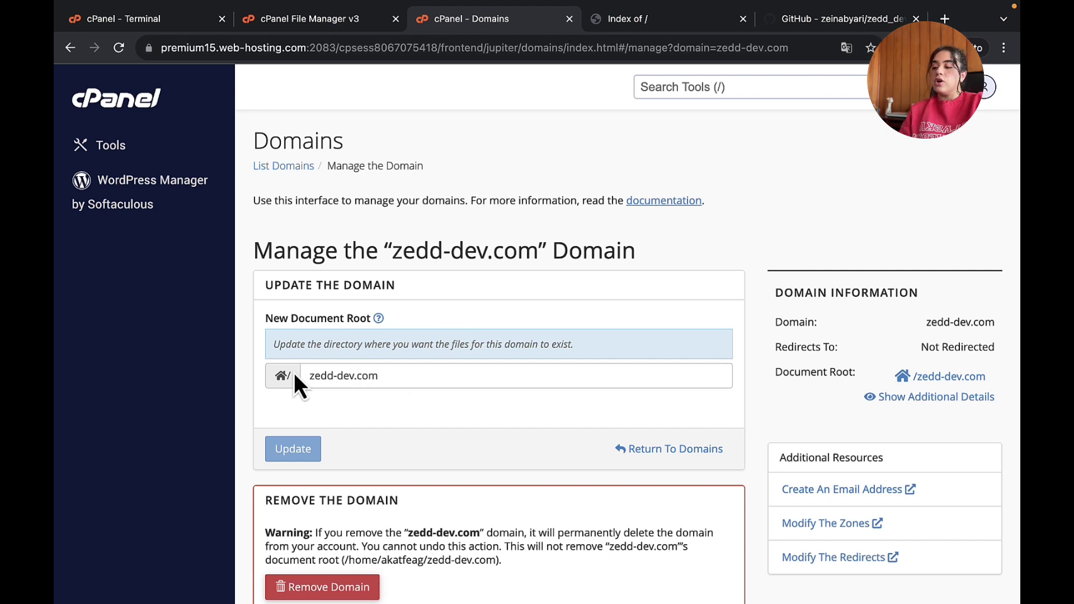
pyautogui.moveTo(303, 375); pyautogui.dragTo(438, 372)
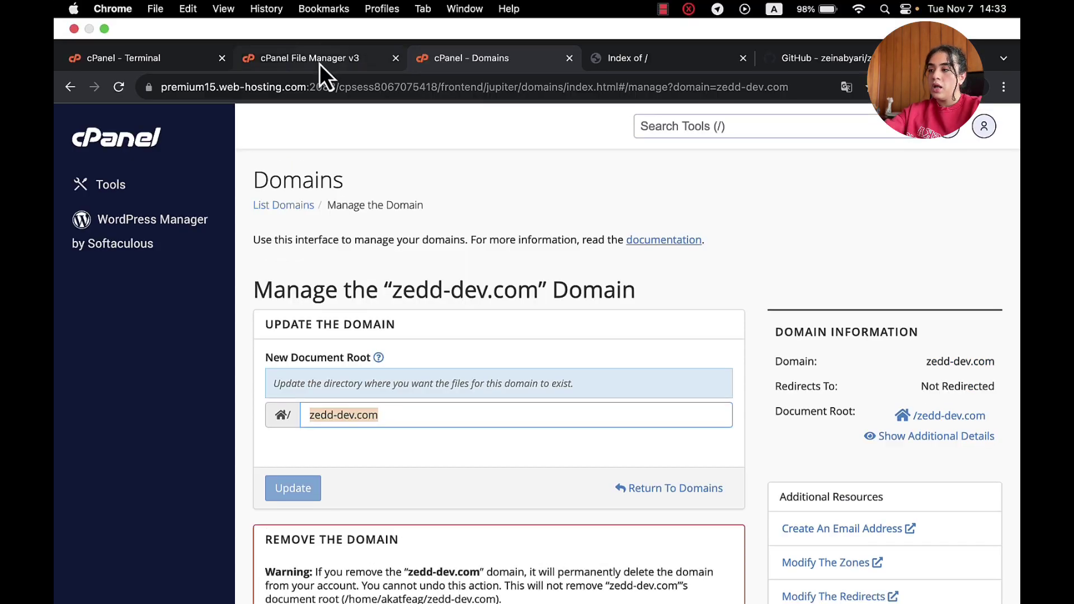
# - Refresh the zedd-dev.com listing, peek into zedd_dev, and check the clone's progress
pyautogui.click(320, 64)
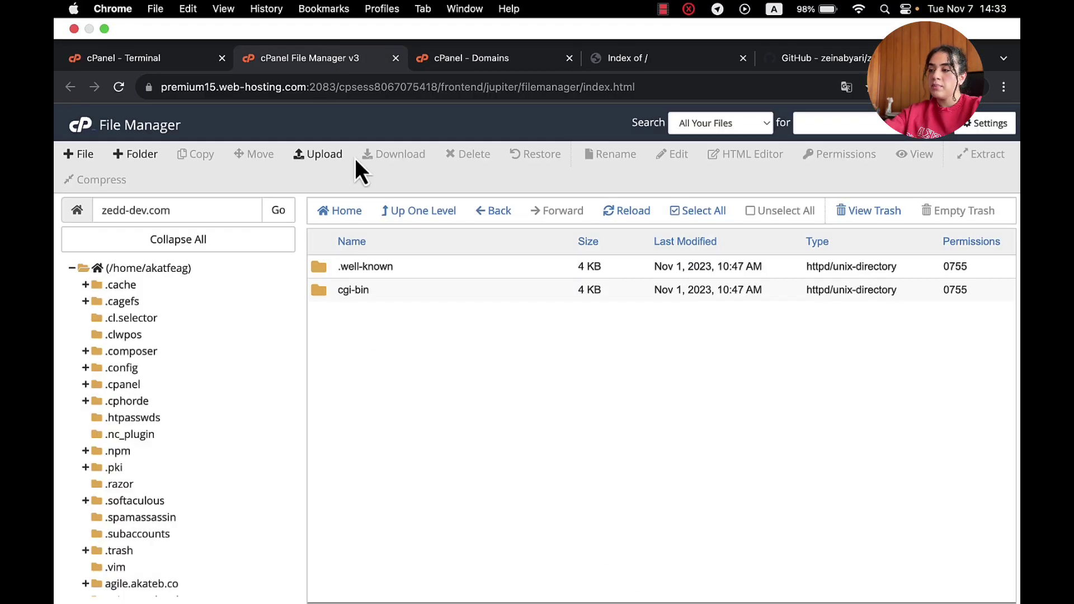
pyautogui.click(608, 172)
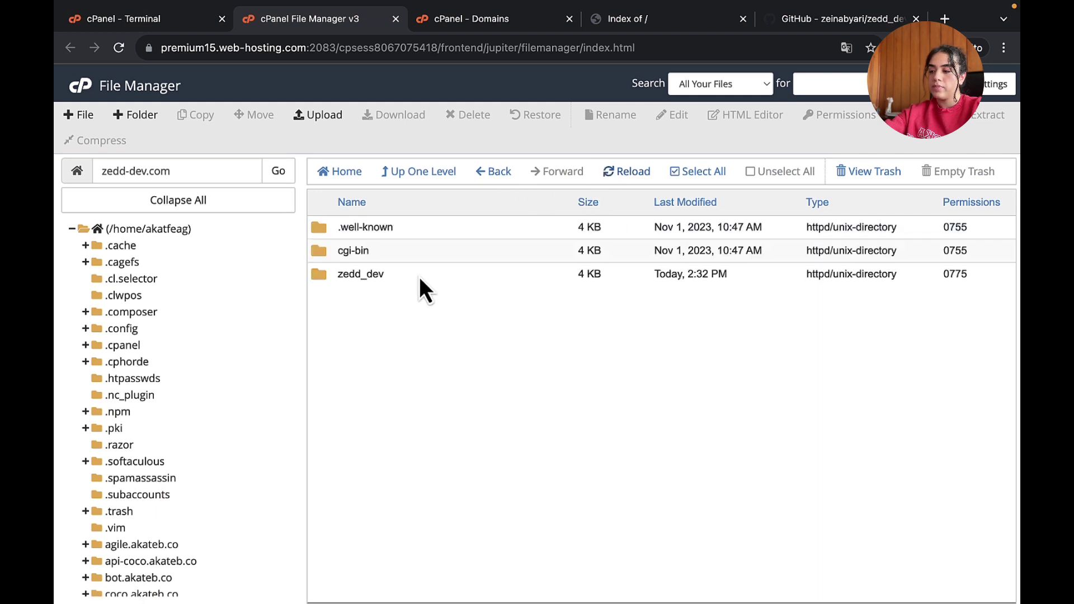
pyautogui.doubleClick(408, 274)
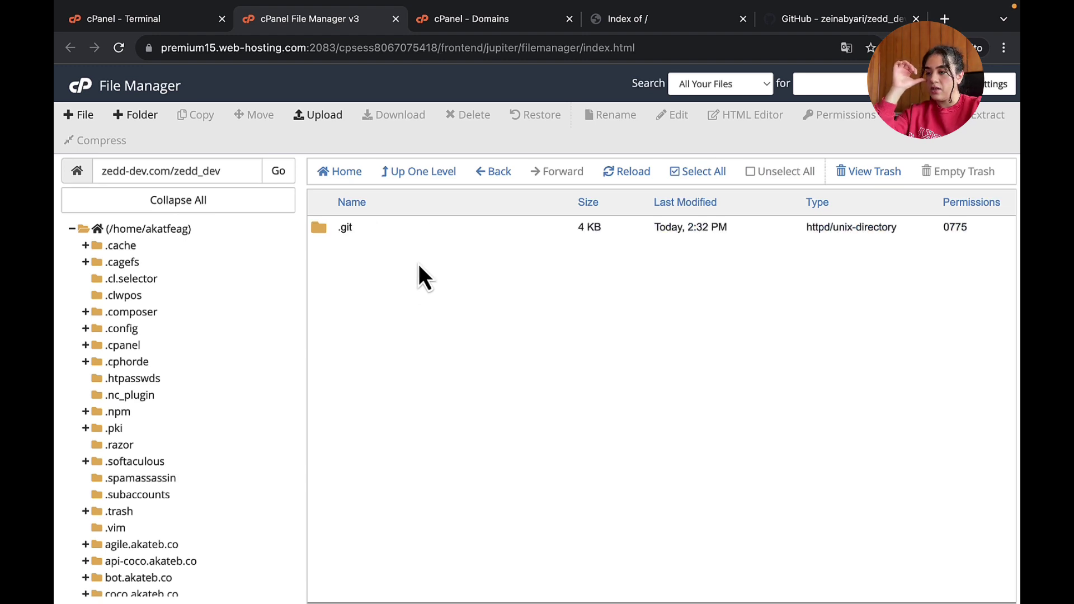
pyautogui.click(619, 176)
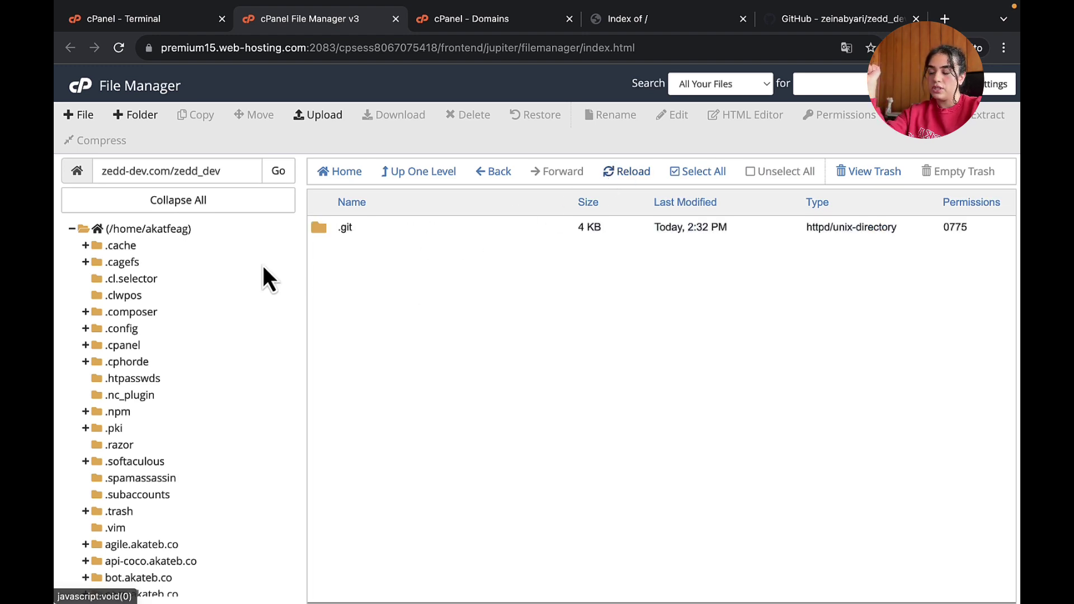
pyautogui.click(459, 180)
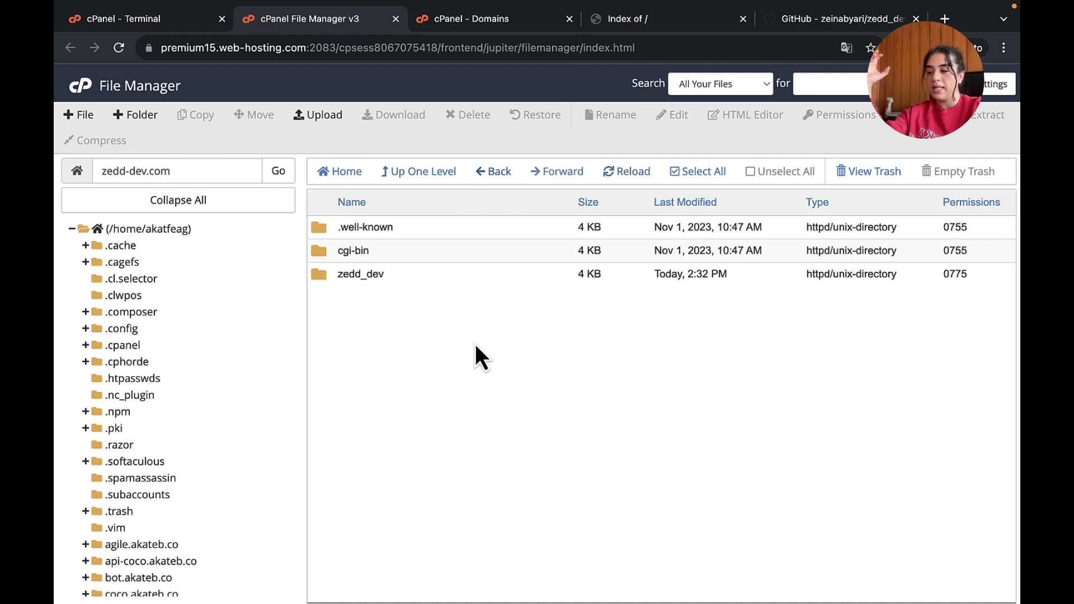
pyautogui.click(186, 20)
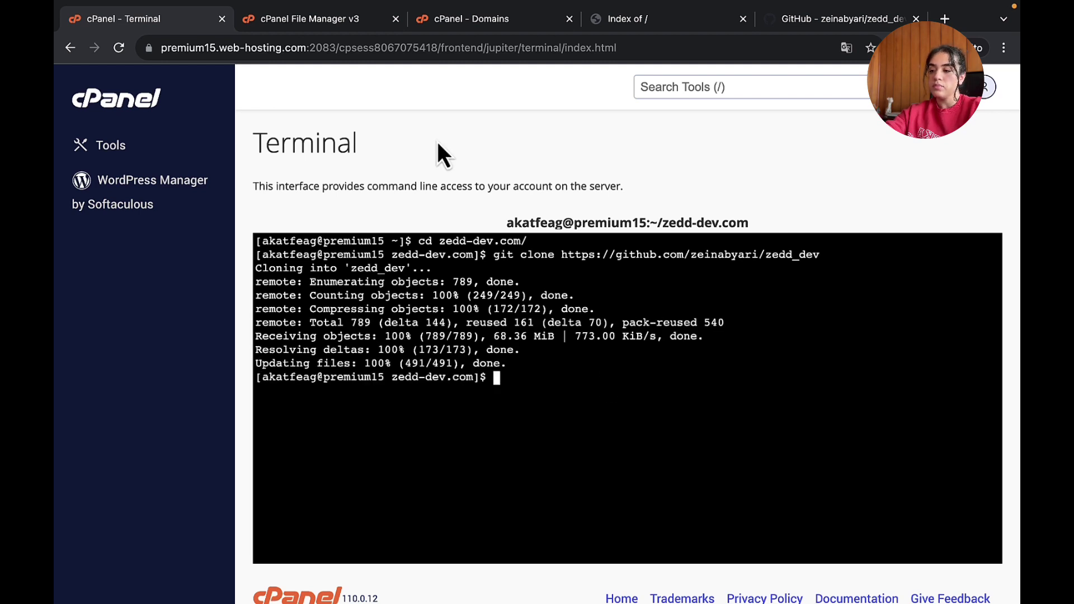
# - Reopen zedd_dev to view the cloned files, then return up to zedd-dev.com
pyautogui.click(334, 22)
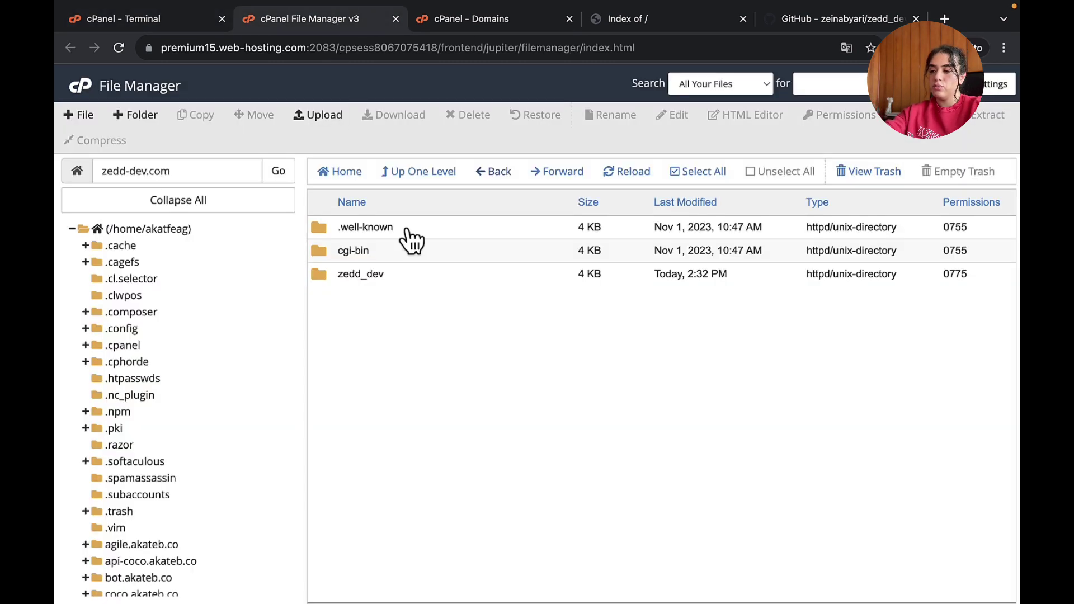
pyautogui.click(614, 174)
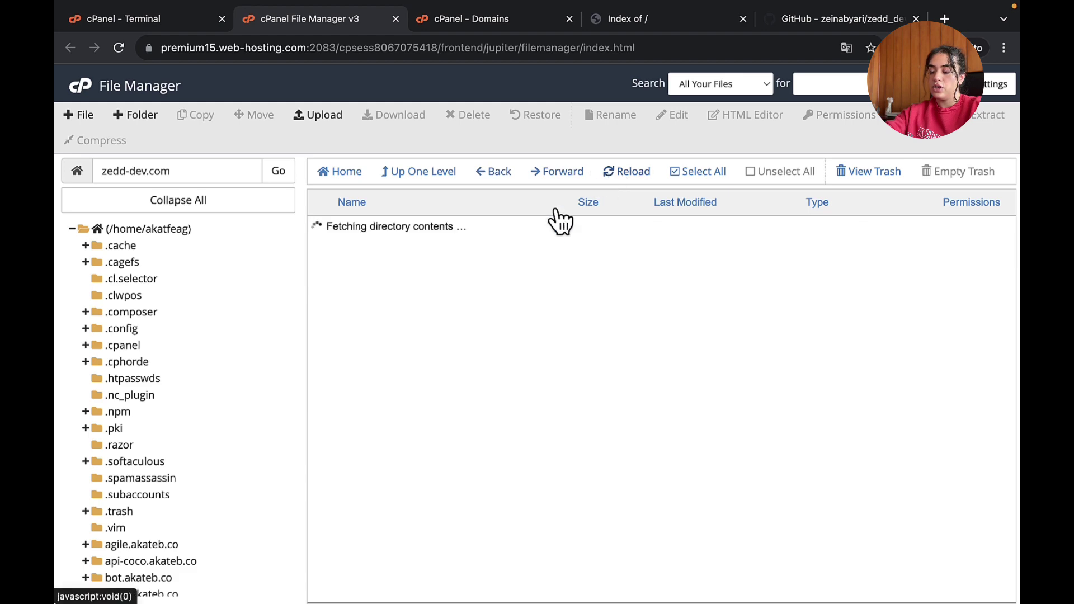
pyautogui.doubleClick(411, 281)
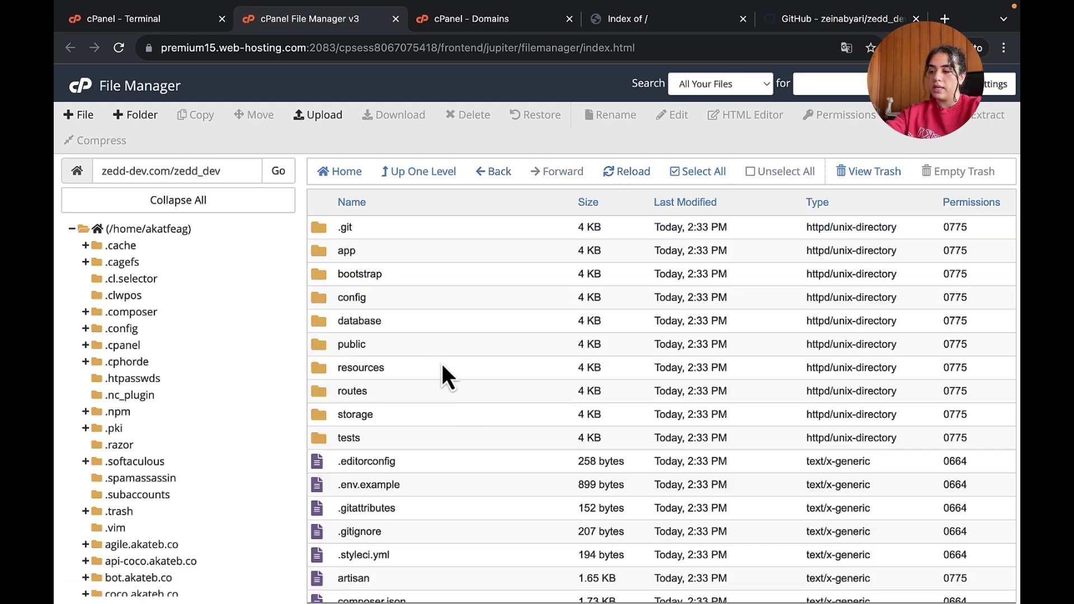
pyautogui.scroll(-3, 459, 415)
pyautogui.scroll(3, 458, 415)
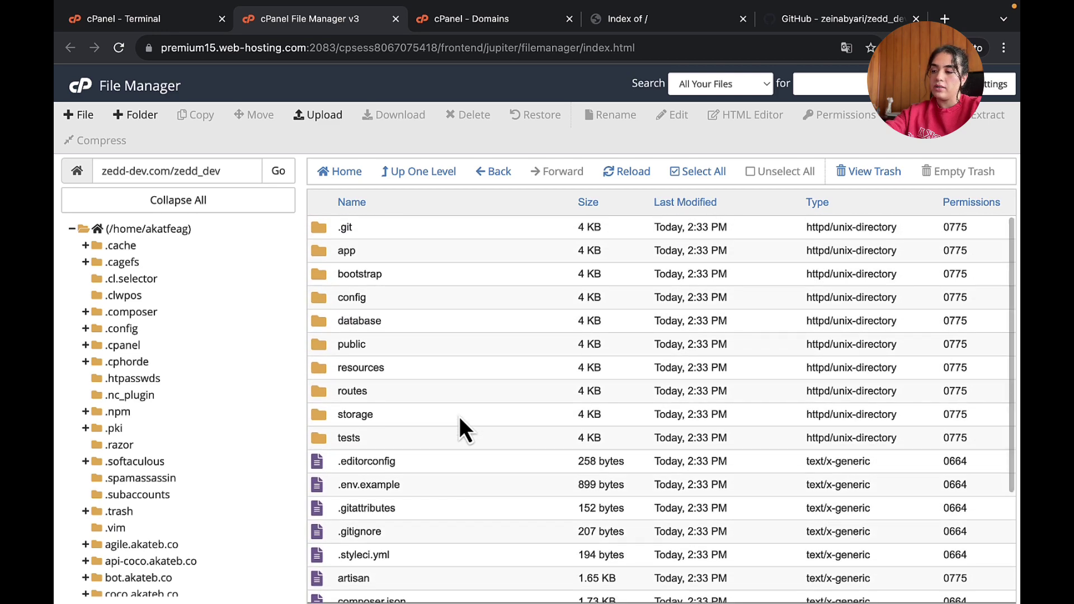
pyautogui.click(428, 173)
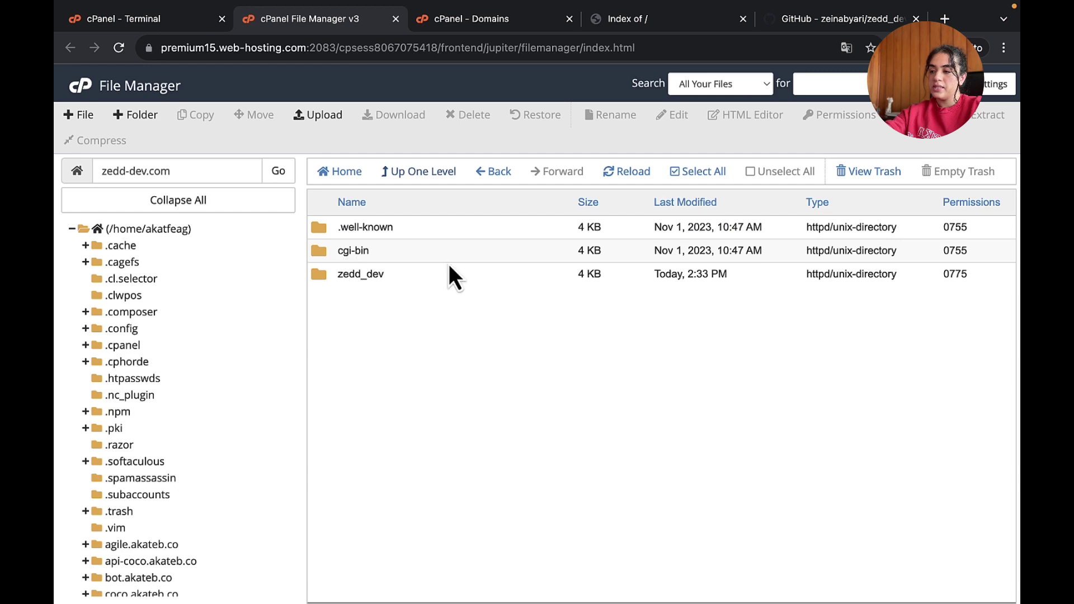
pyautogui.click(455, 19)
# - Append /zedd_dev/public to zedd-dev.com's document root and update it
pyautogui.click(636, 17)
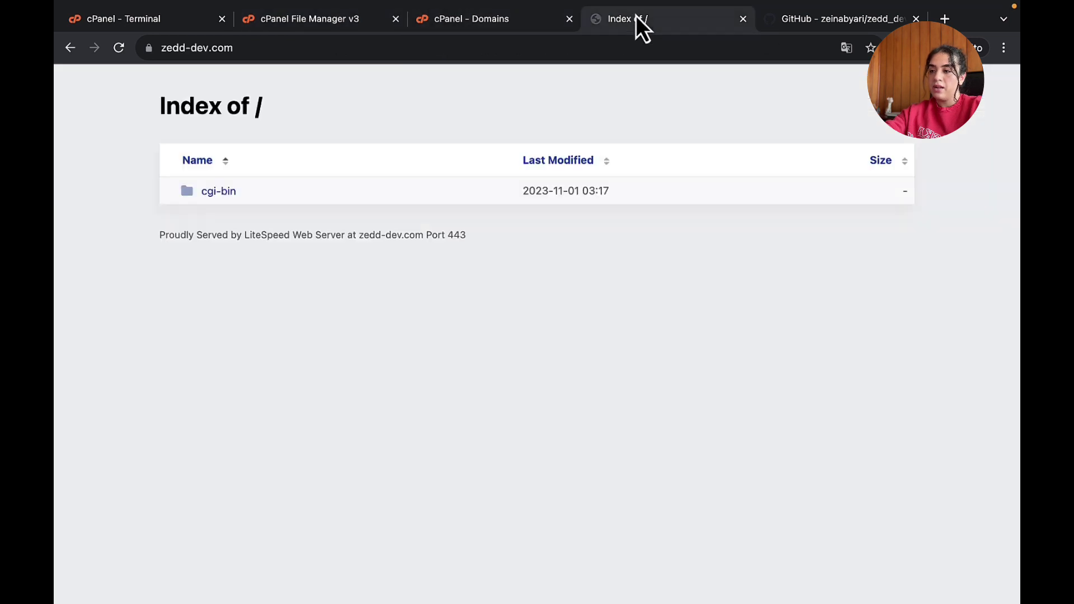
pyautogui.click(291, 26)
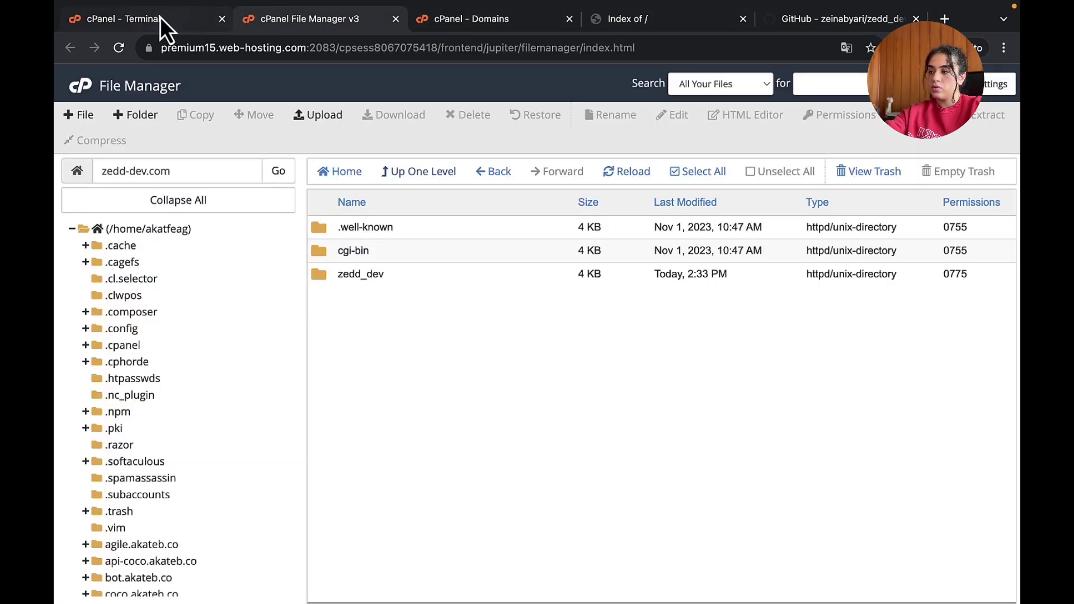
pyautogui.click(512, 24)
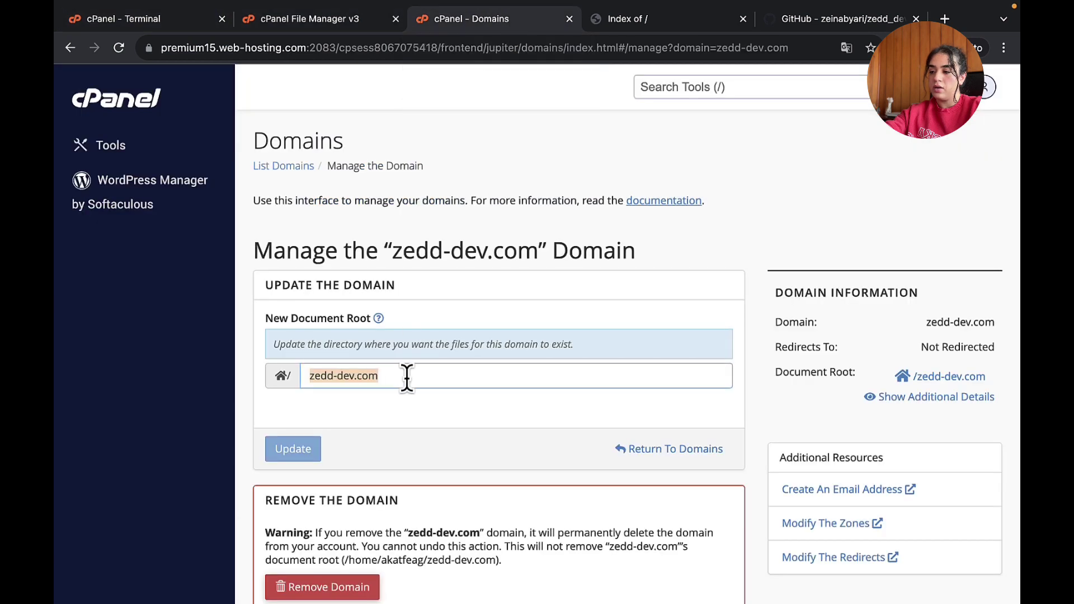
pyautogui.click(444, 377)
pyautogui.write('/ze')
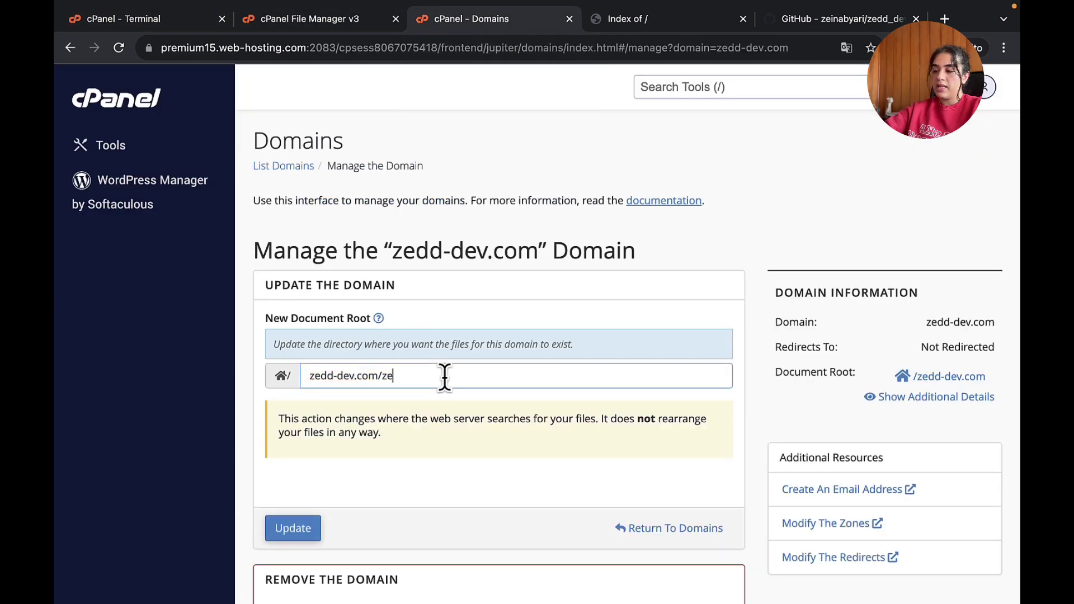
pyautogui.write('dd_dev')
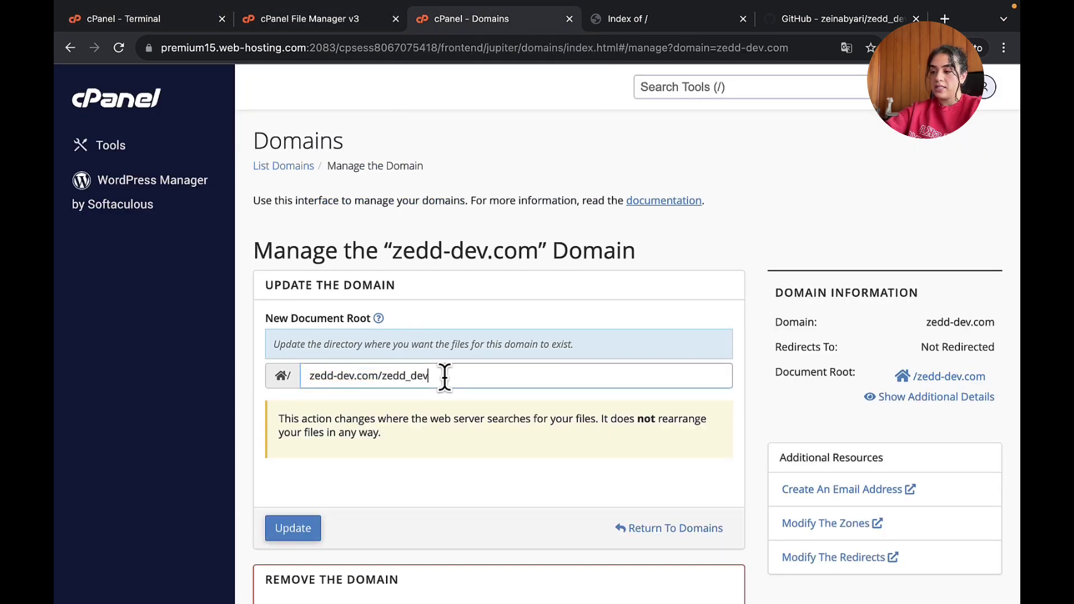
pyautogui.write('/public')
pyautogui.scroll(-3, 384, 482)
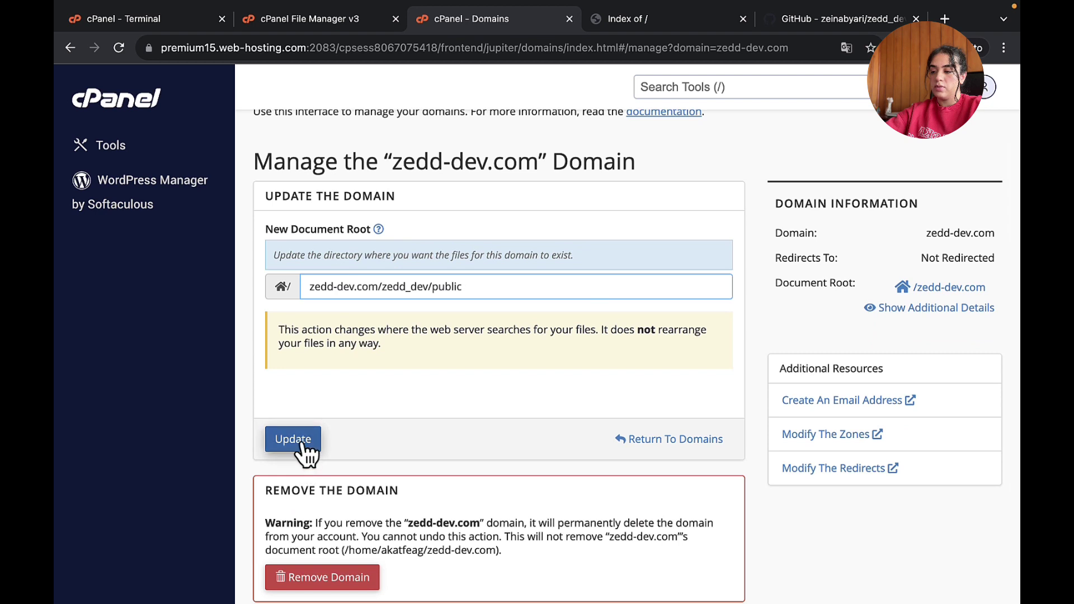
pyautogui.click(302, 442)
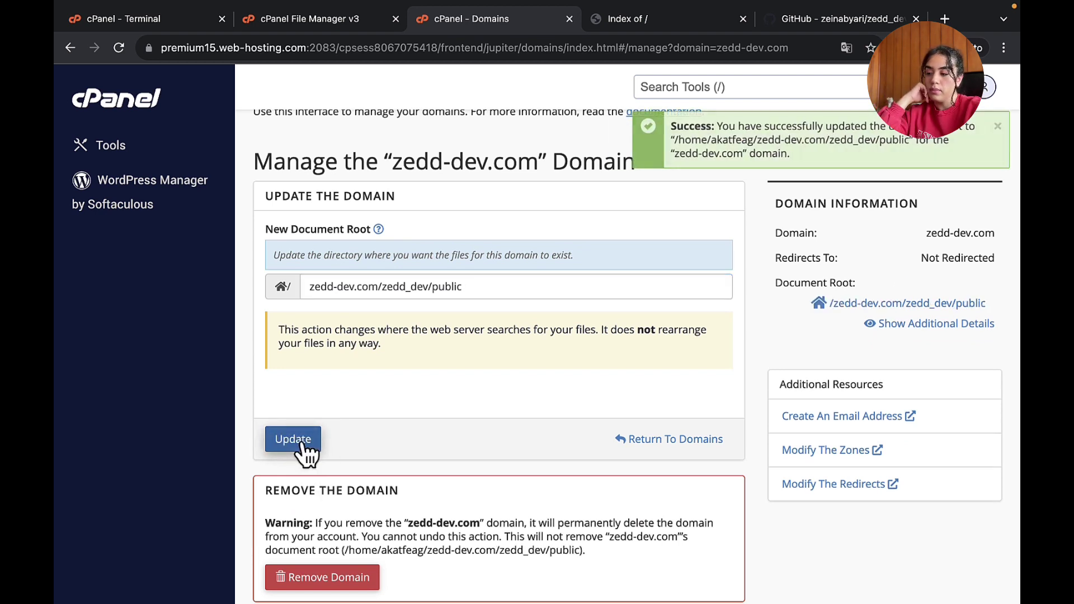
pyautogui.click(638, 23)
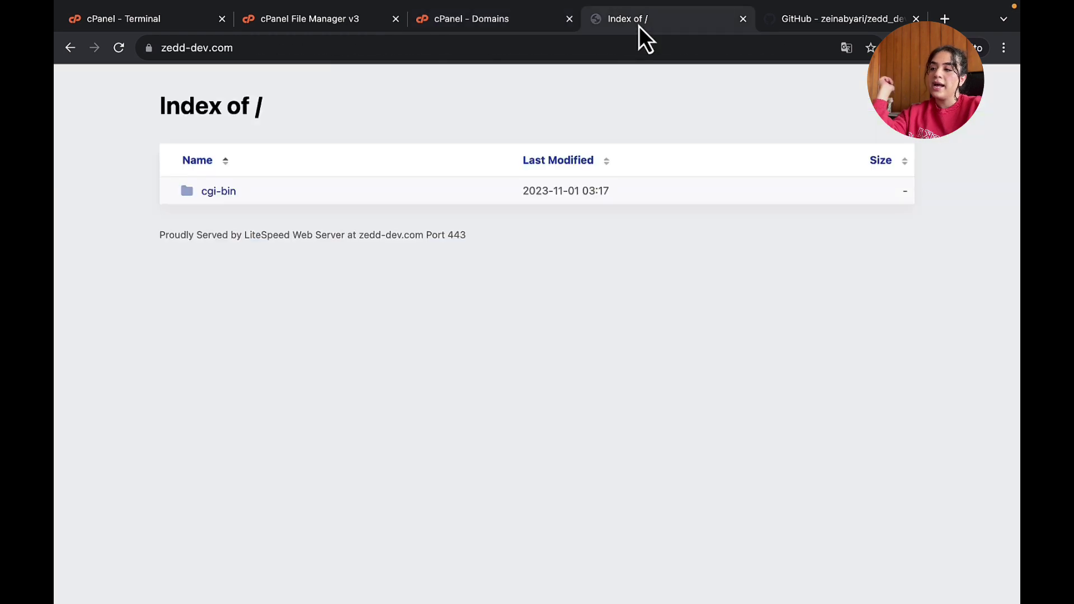
# - Reload zedd-dev.com and browse into the zedd_dev folder listing
pyautogui.click(477, 49)
pyautogui.press('Return')
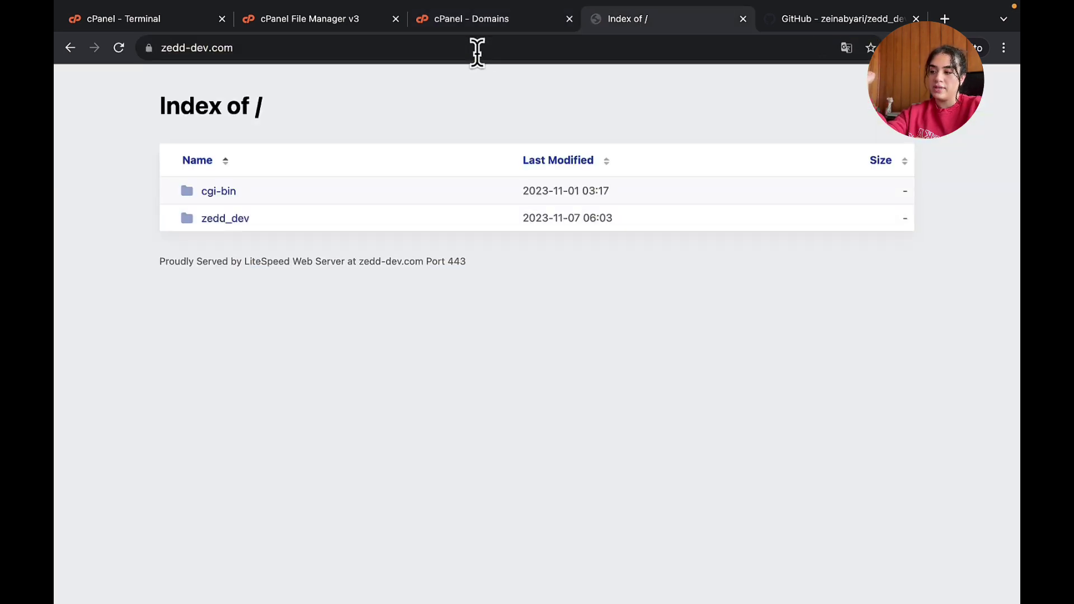
pyautogui.click(239, 218)
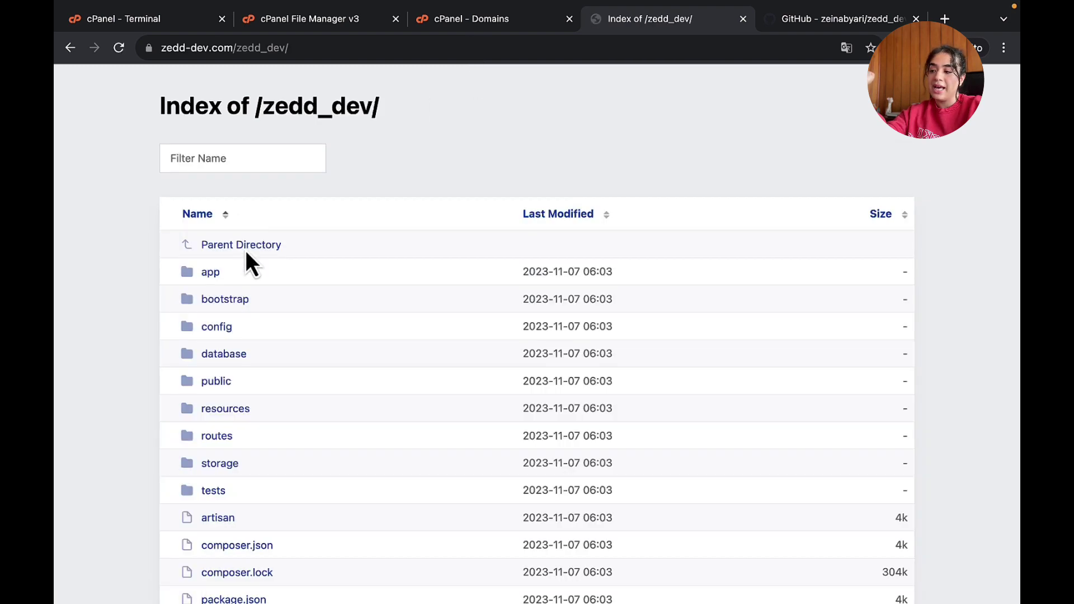
pyautogui.scroll(-3, 305, 375)
pyautogui.scroll(3, 302, 377)
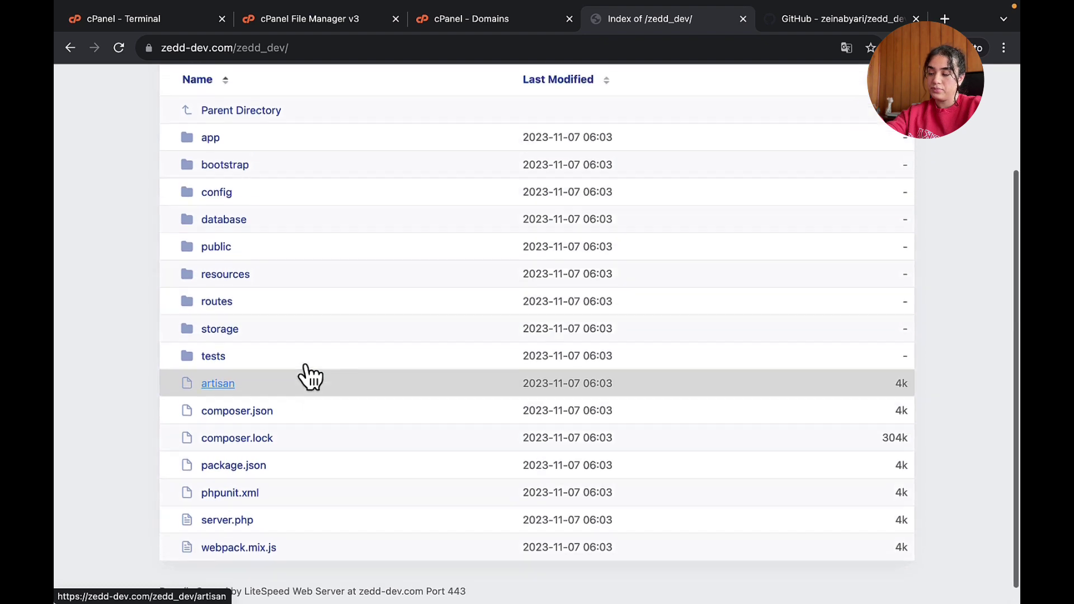
pyautogui.scroll(-3, 213, 224)
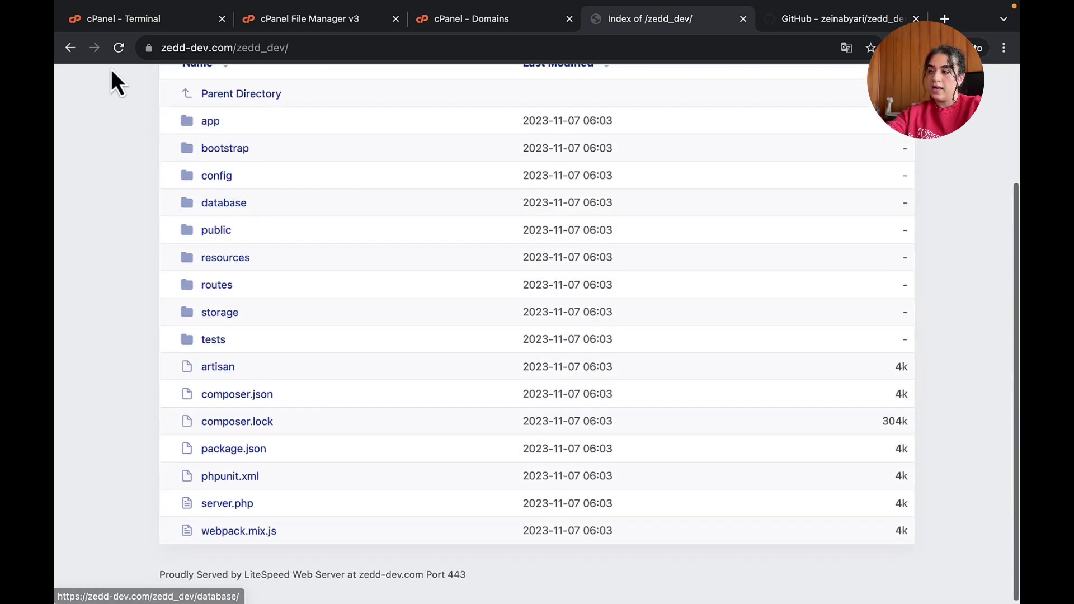
pyautogui.click(70, 49)
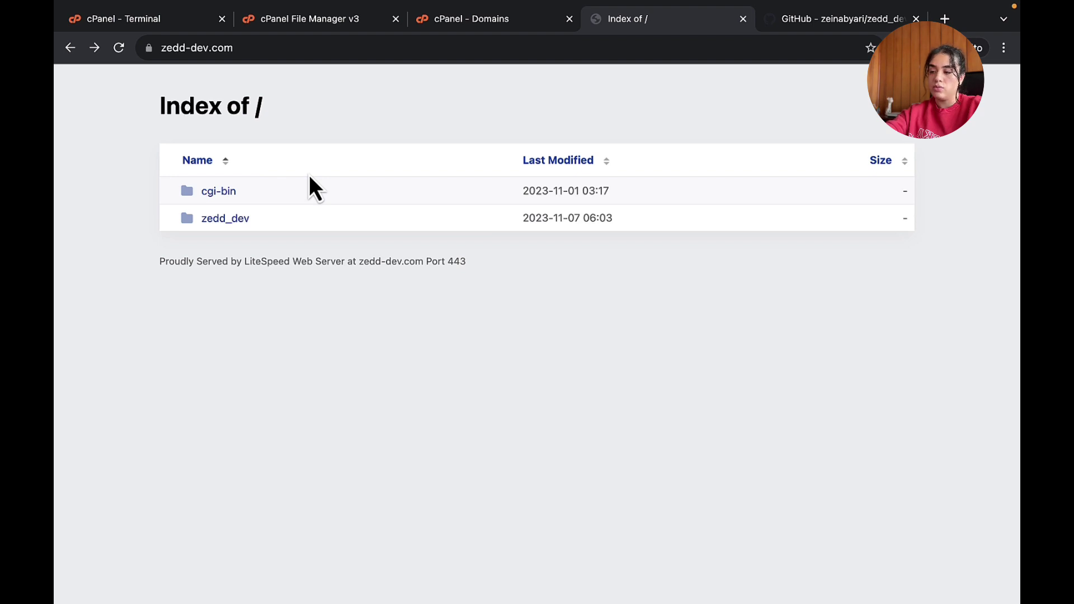
# - Open zedd_dev/public on the live site, revealing the missing vendor/autoload.php error
pyautogui.click(231, 219)
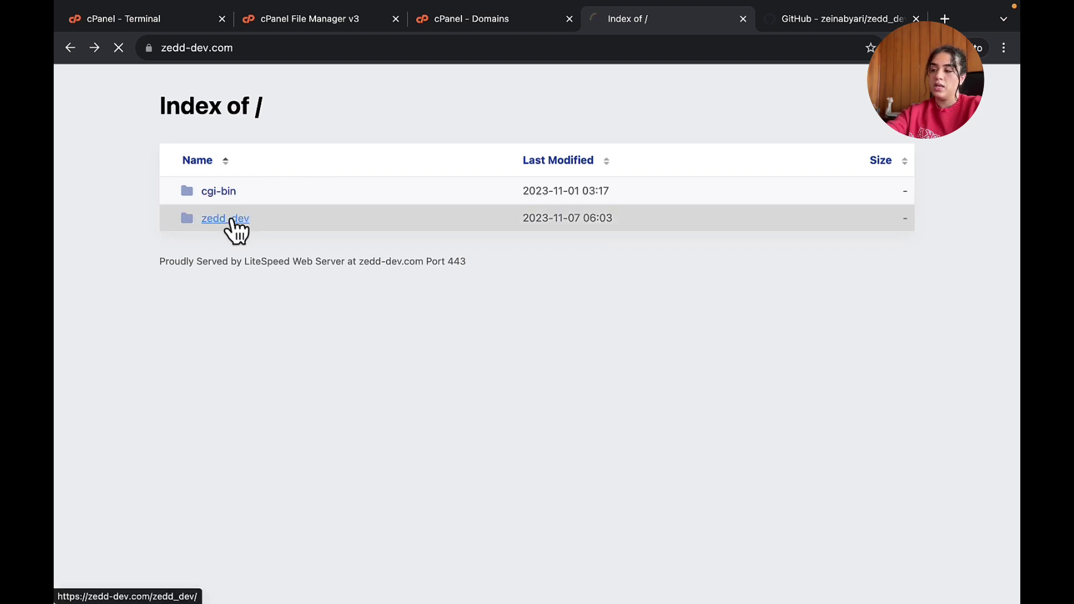
pyautogui.scroll(-3, 227, 313)
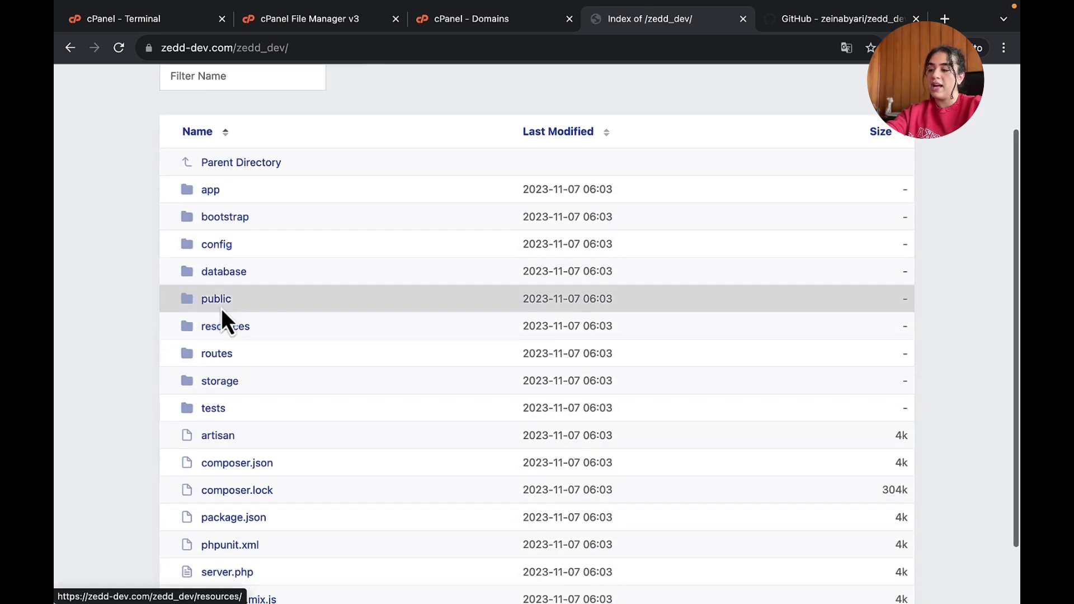
pyautogui.click(219, 302)
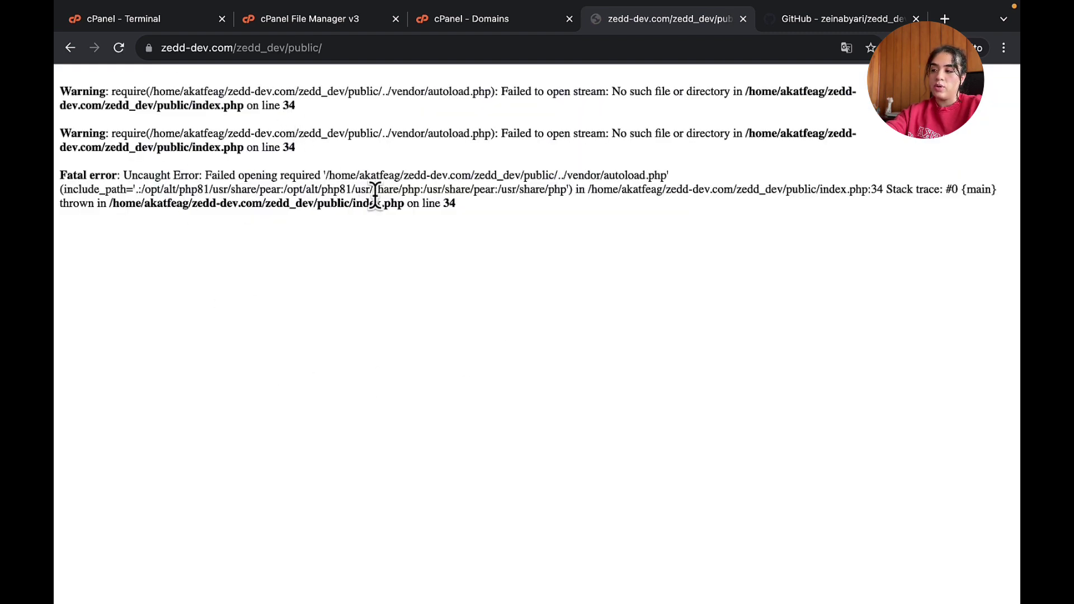
pyautogui.click(347, 43)
pyautogui.press('Return')
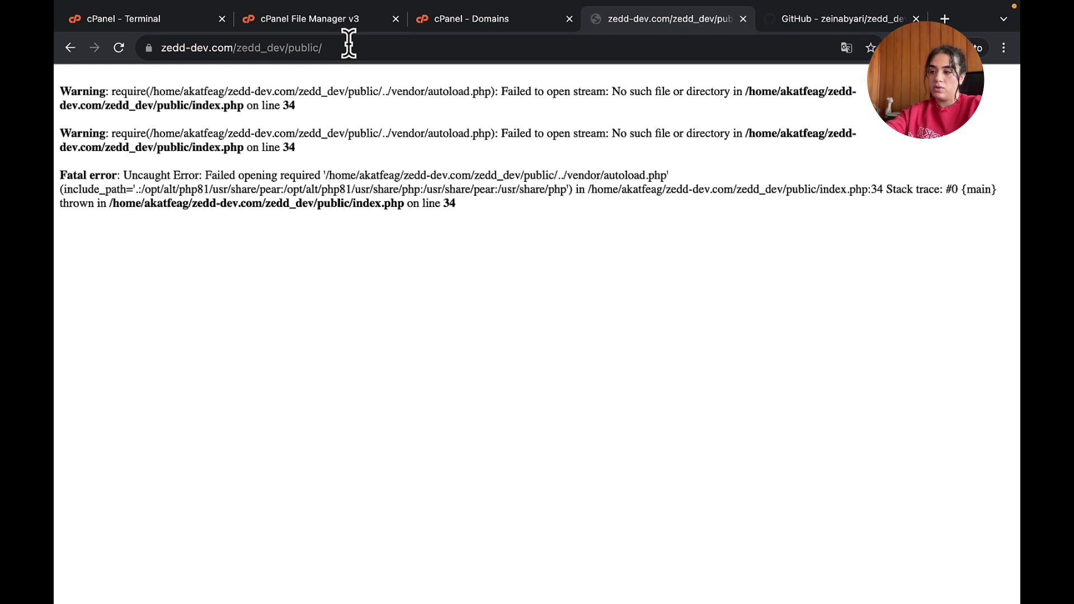
# - Load the zedd-dev.com root again and return to the cPanel Terminal
pyautogui.moveTo(241, 47); pyautogui.dragTo(490, 45)
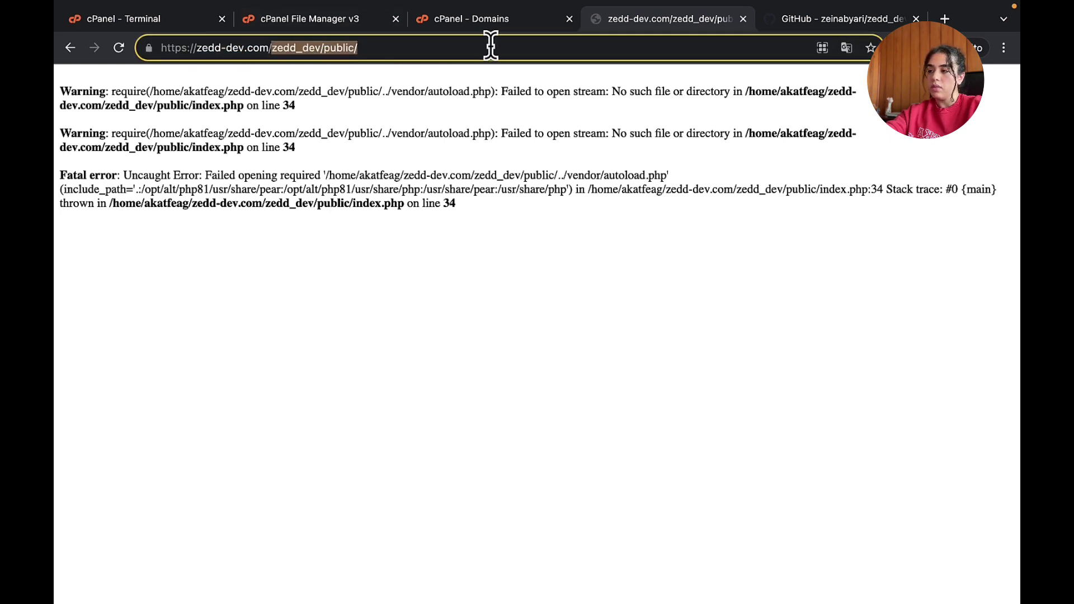
pyautogui.press('BackSpace')
pyautogui.press('Return')
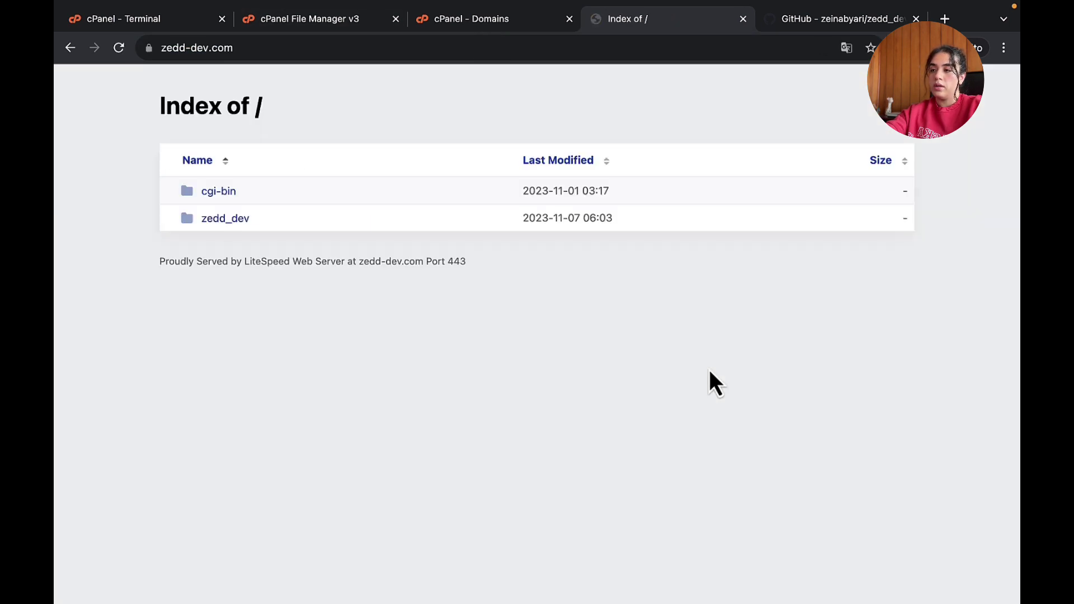
pyautogui.click(343, 25)
pyautogui.click(479, 29)
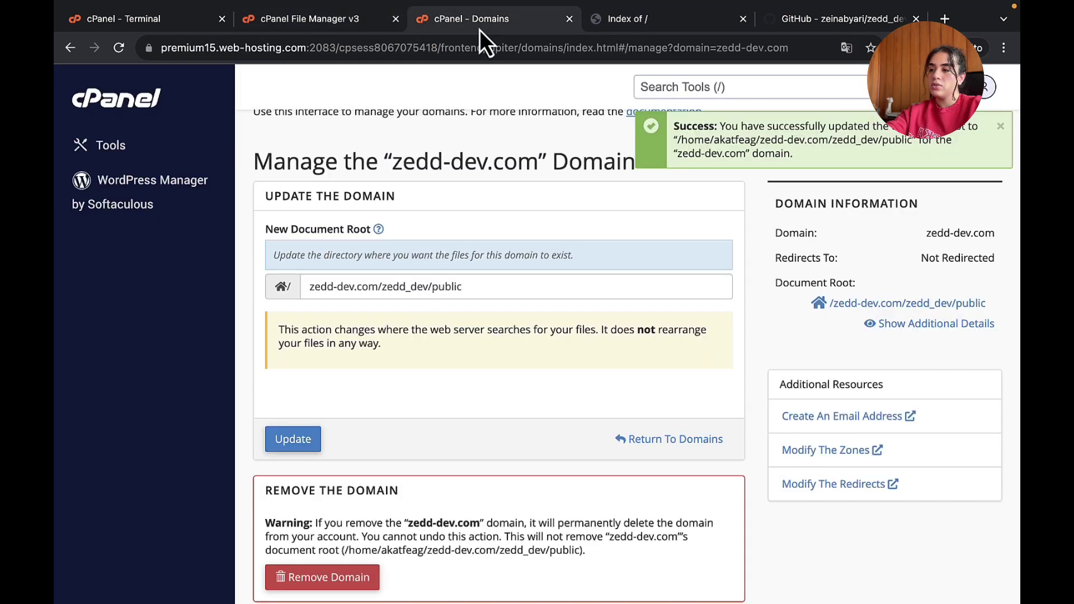
pyautogui.click(138, 23)
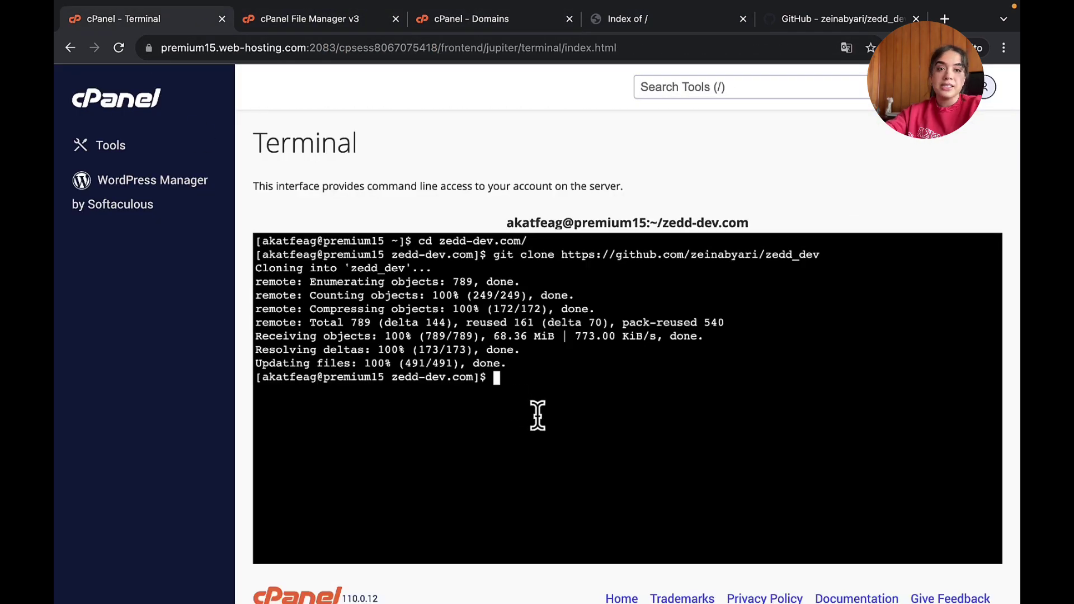
# - Run composer update and composer install from the zedd-dev.com folder
pyautogui.write('com')
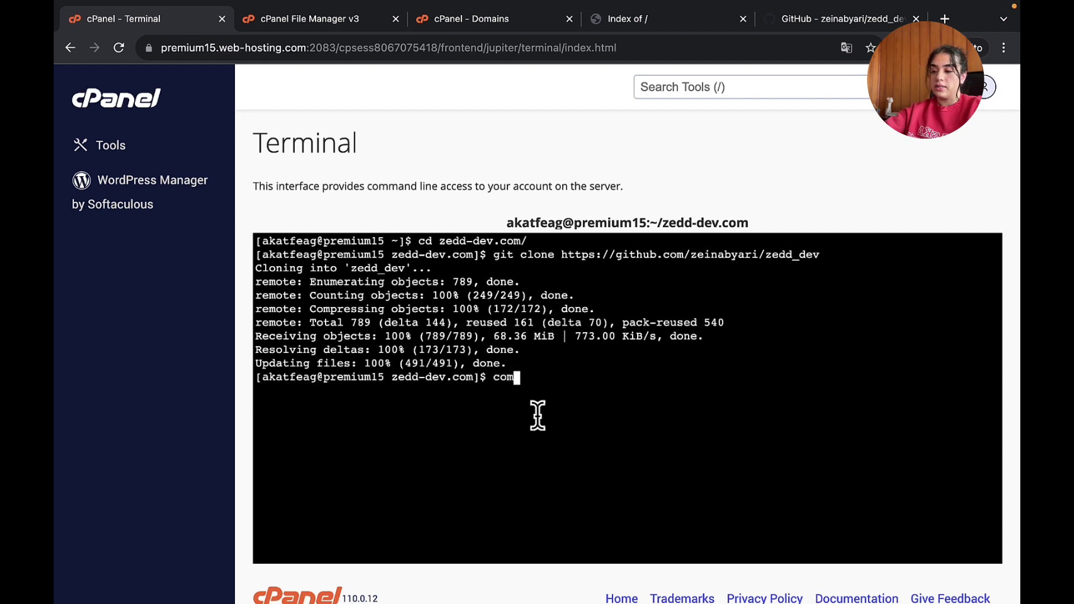
pyautogui.write('poser')
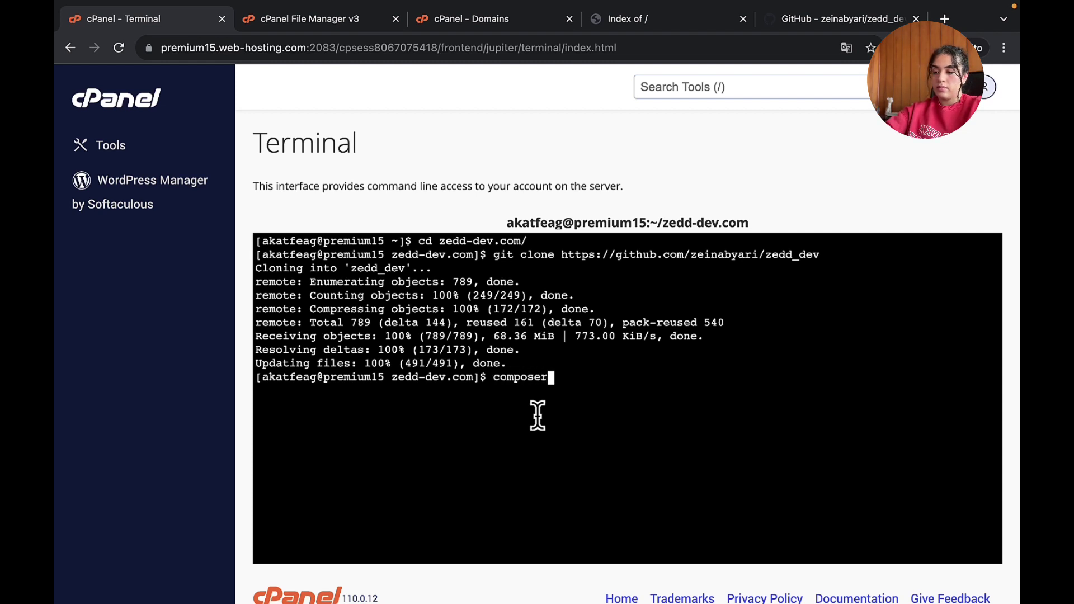
pyautogui.write(' update')
pyautogui.press('Return')
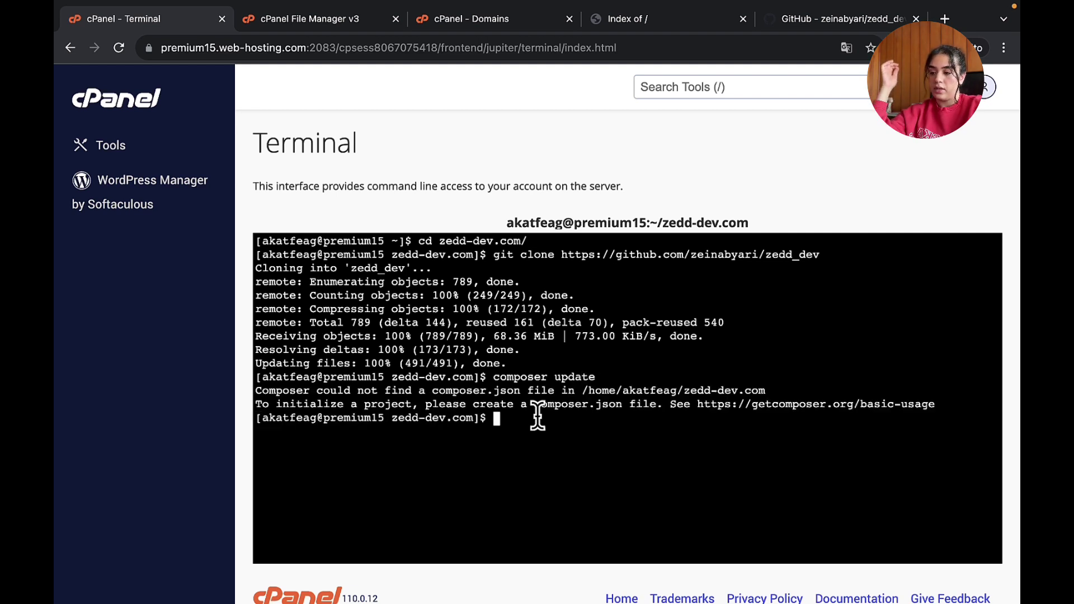
pyautogui.write('compo')
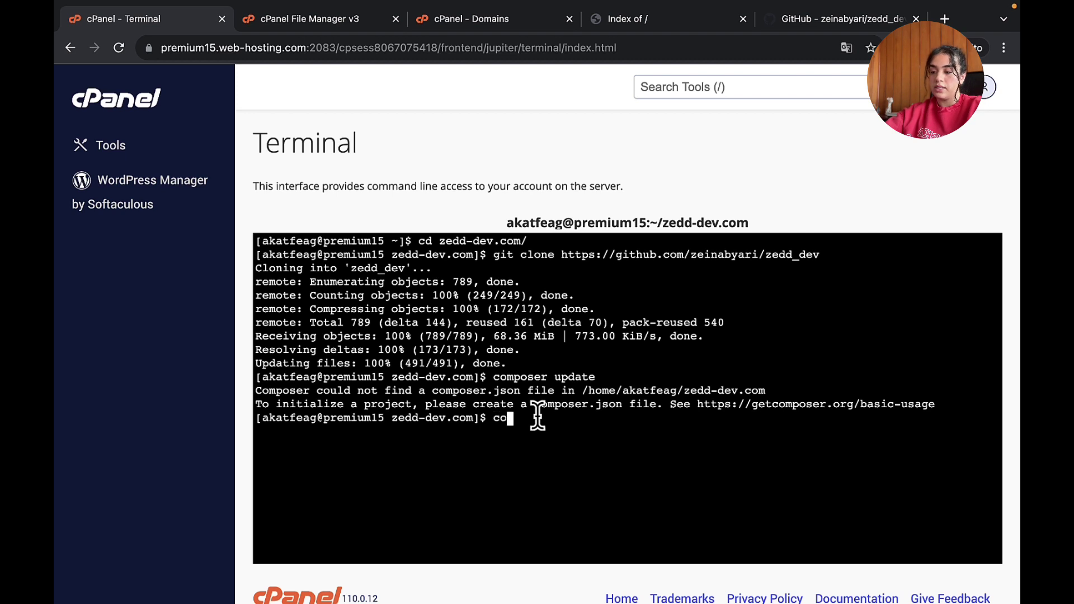
pyautogui.write('r i')
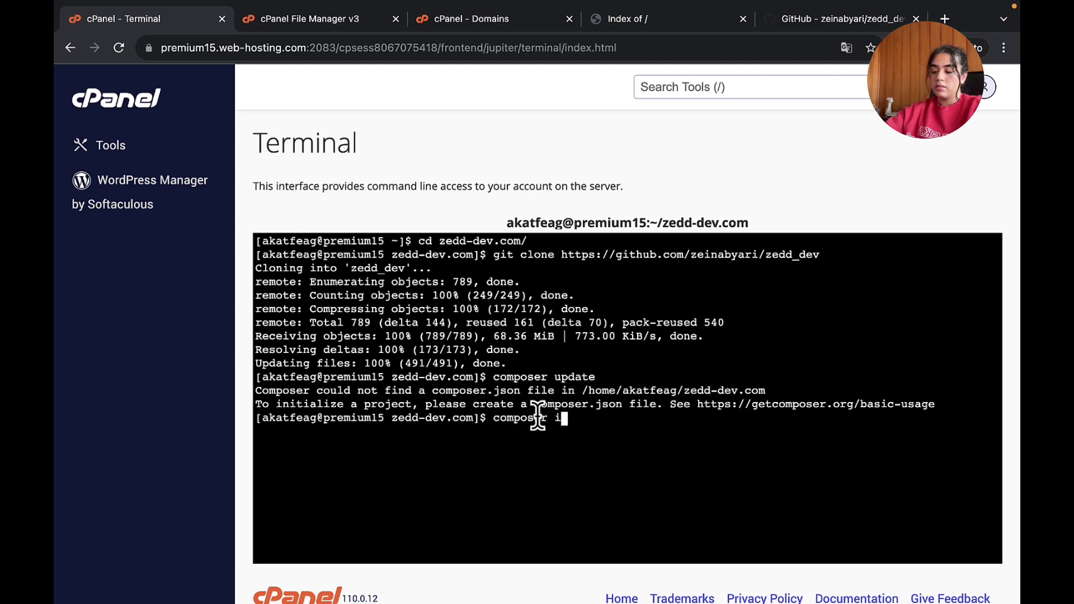
pyautogui.write('nstall')
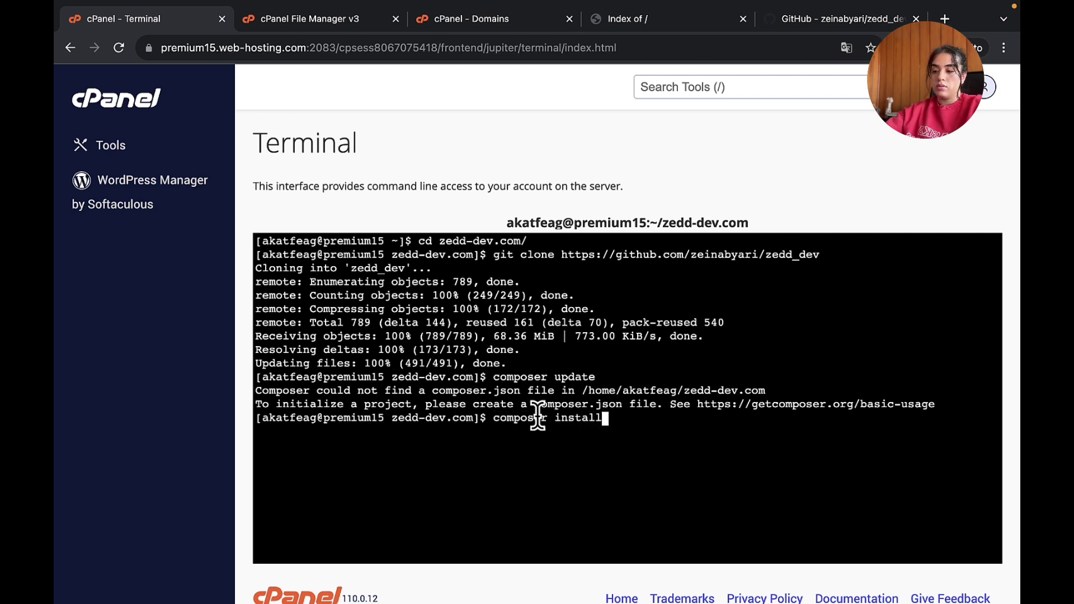
pyautogui.press('Return')
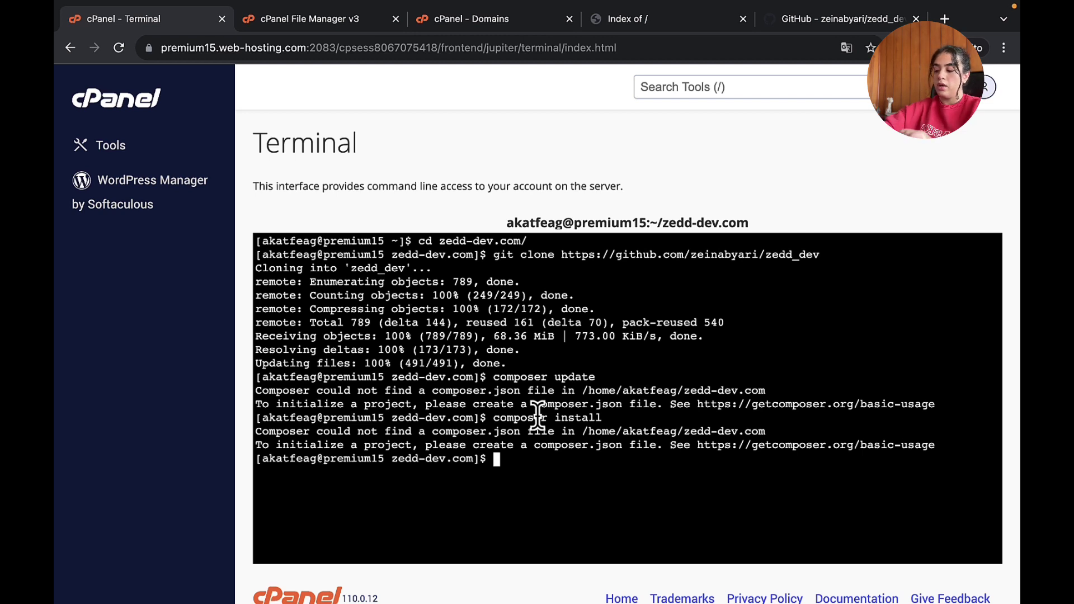
# - Move into zedd_dev and rerun composer install, installing 116 packages
pyautogui.write('cd ze')
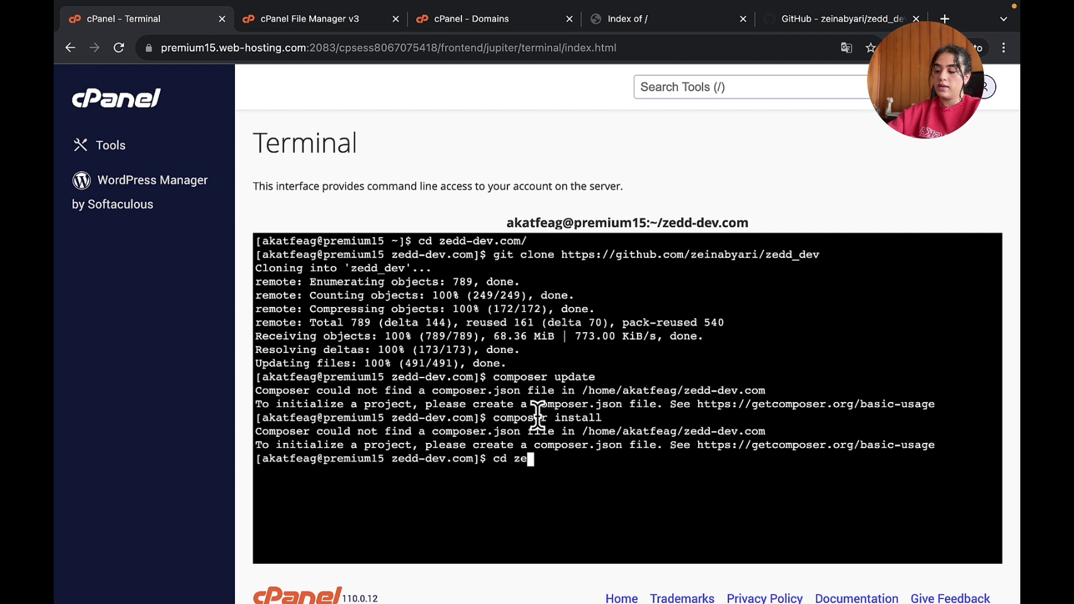
pyautogui.press('Tab')
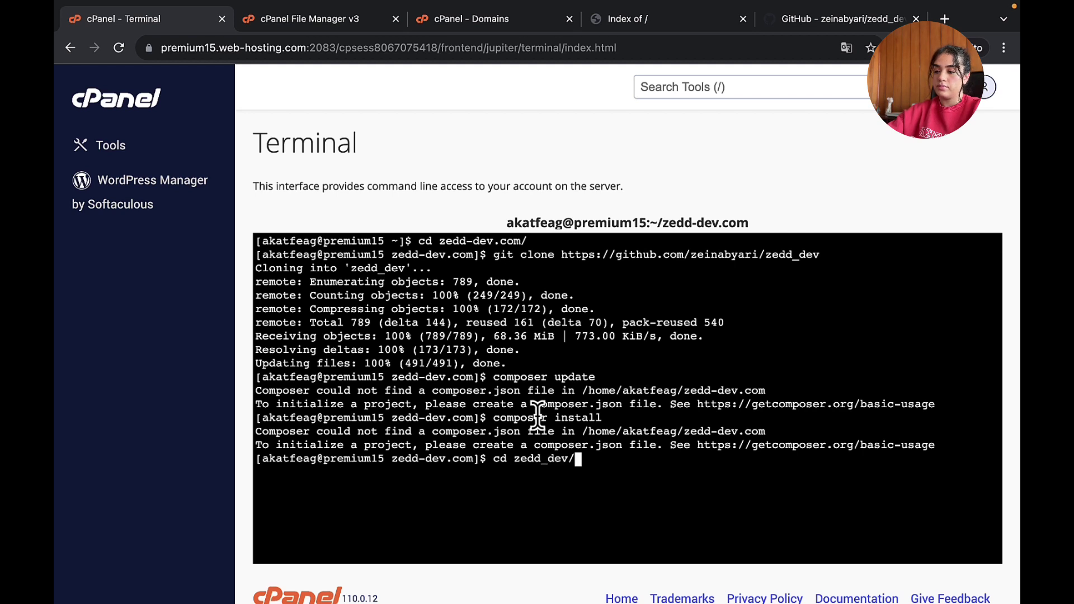
pyautogui.press('Return')
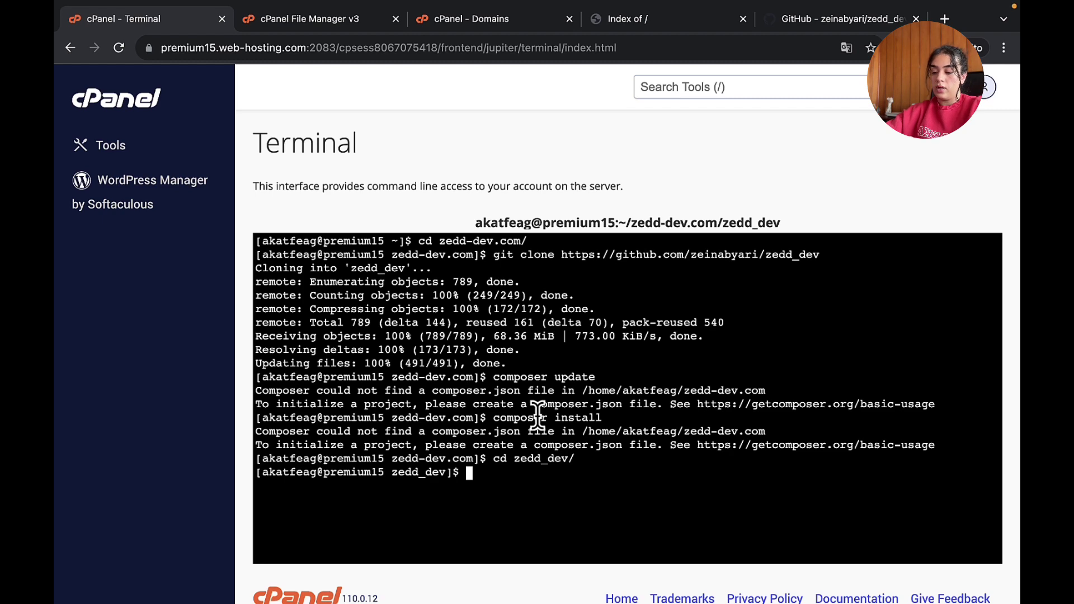
pyautogui.press('Up')
pyautogui.press('Up')
pyautogui.press('Return')
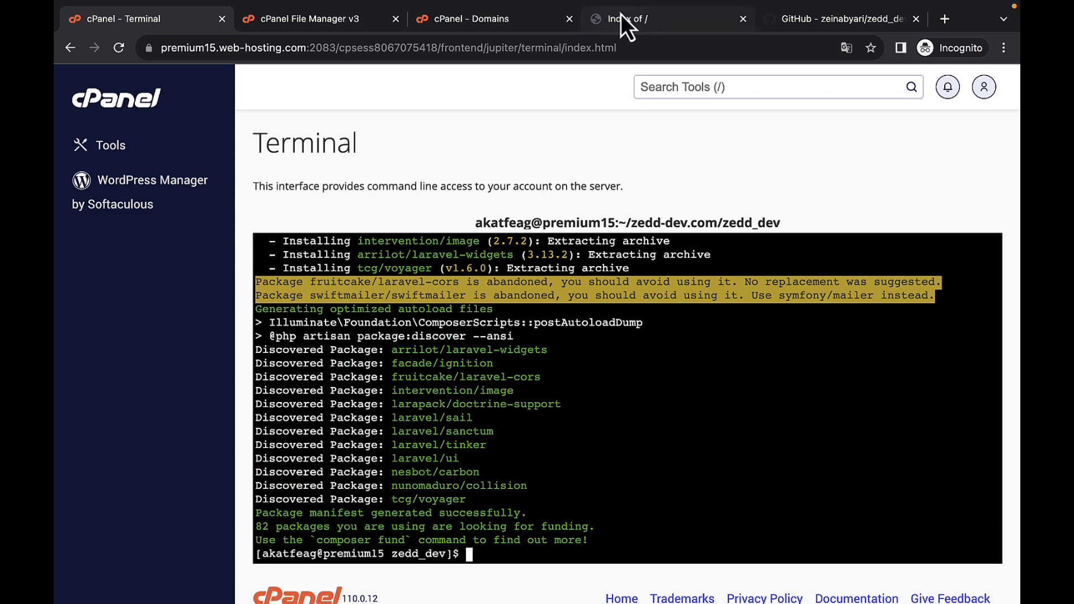
pyautogui.click(621, 15)
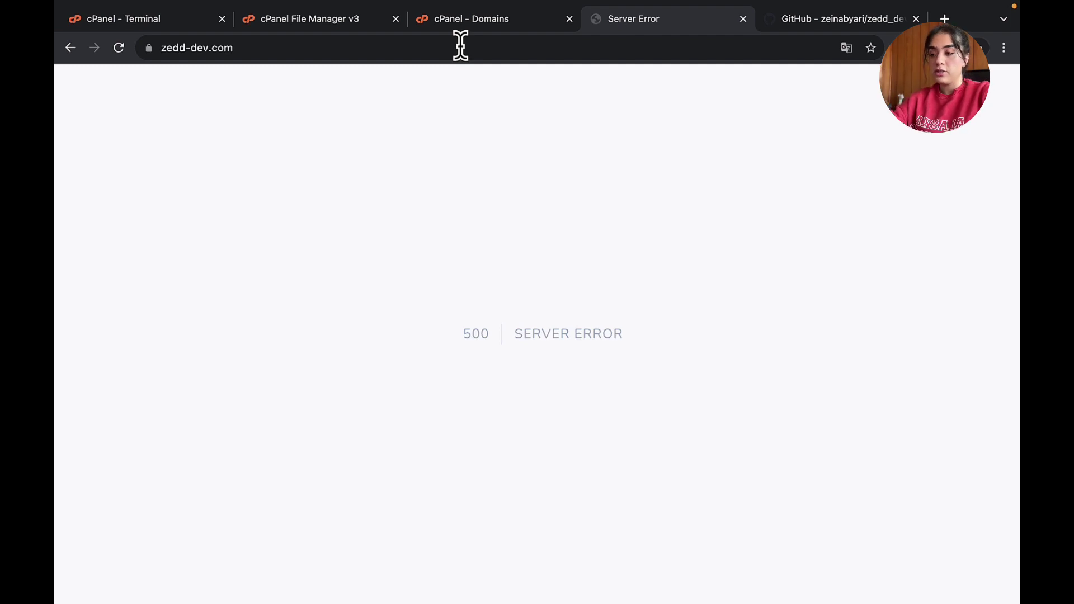
# - Check the zedd_dev File Manager listing for the vendor folder, then go to PhpStorm
pyautogui.click(321, 21)
pyautogui.scroll(-1, 390, 344)
pyautogui.scroll(1, 390, 344)
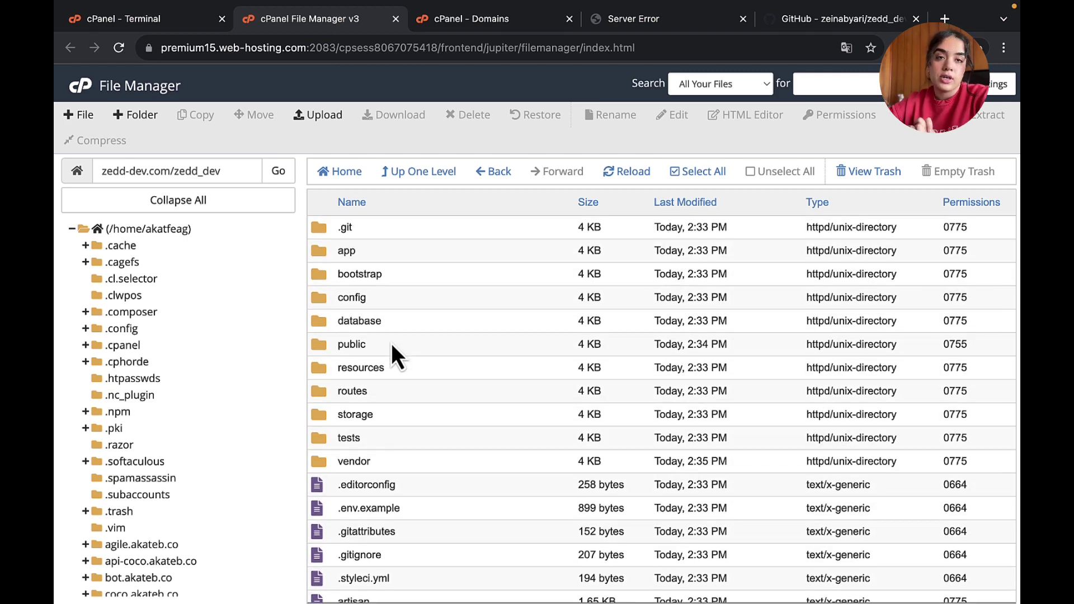
pyautogui.hotkey('ctrl', 'Left')
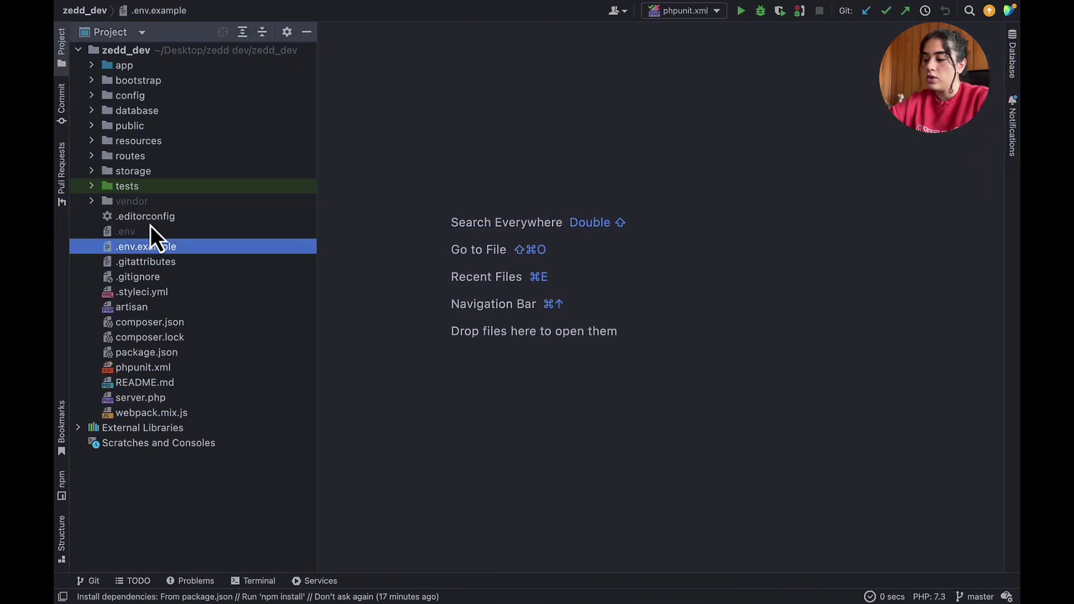
# - Open the local .env file in PhpStorm and review its database lines
pyautogui.doubleClick(146, 232)
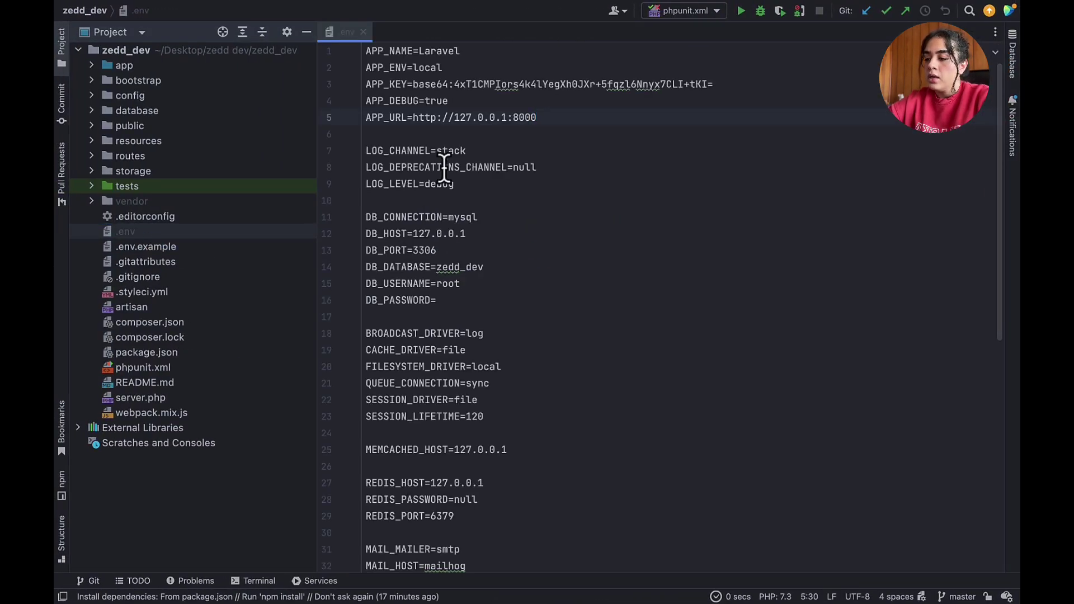
pyautogui.scroll(-2, 452, 241)
pyautogui.moveTo(401, 188); pyautogui.dragTo(500, 232)
pyautogui.scroll(1, 501, 232)
pyautogui.scroll(1, 501, 232)
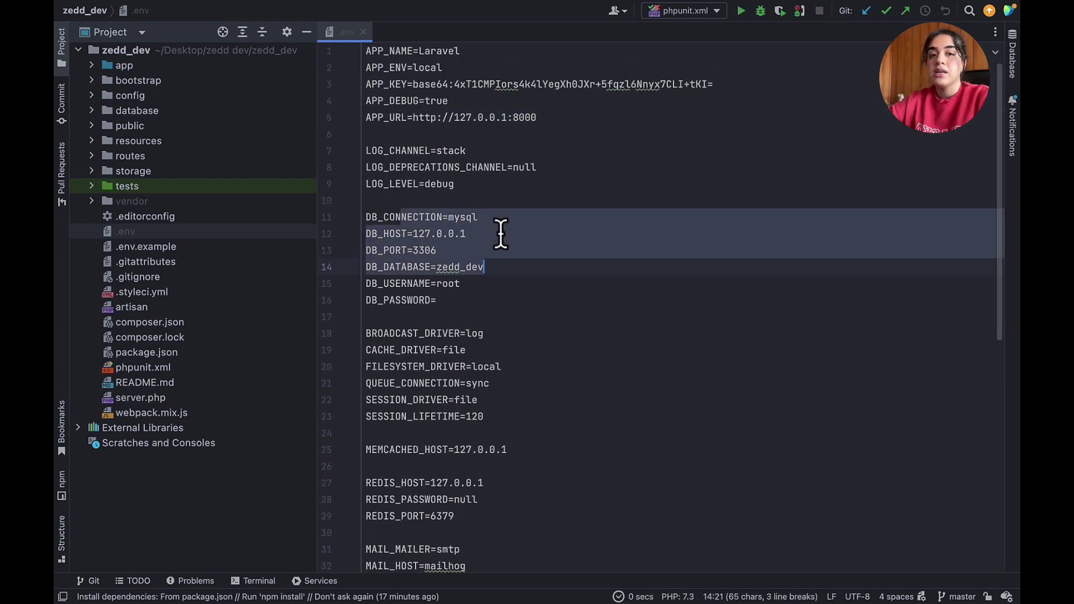
pyautogui.click(529, 222)
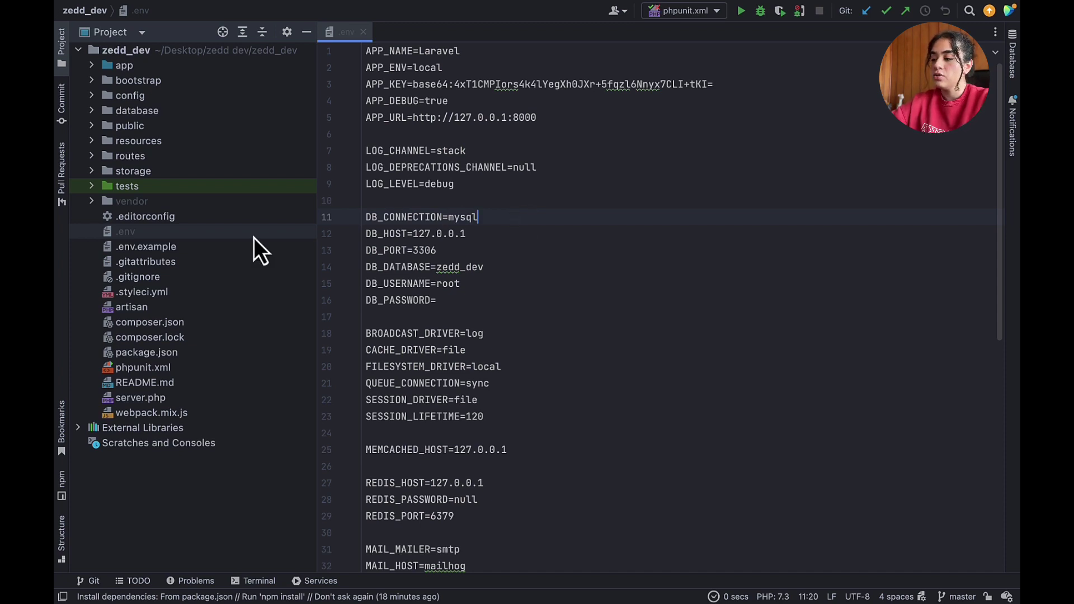
# - Open .env.example and look through its default Laravel settings
pyautogui.doubleClick(161, 250)
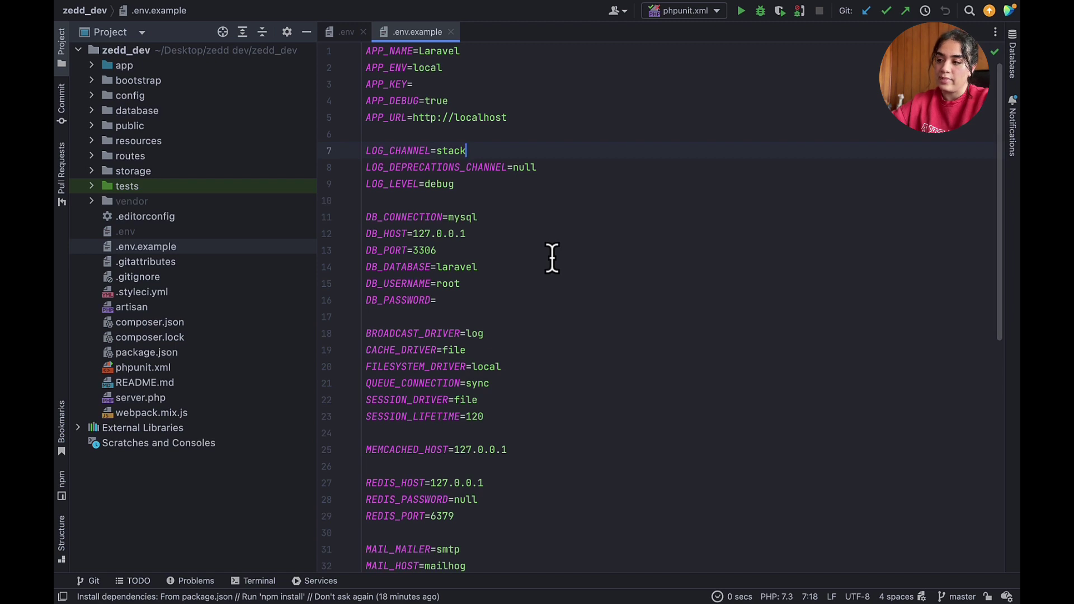
pyautogui.scroll(-2, 552, 256)
pyautogui.scroll(2, 551, 257)
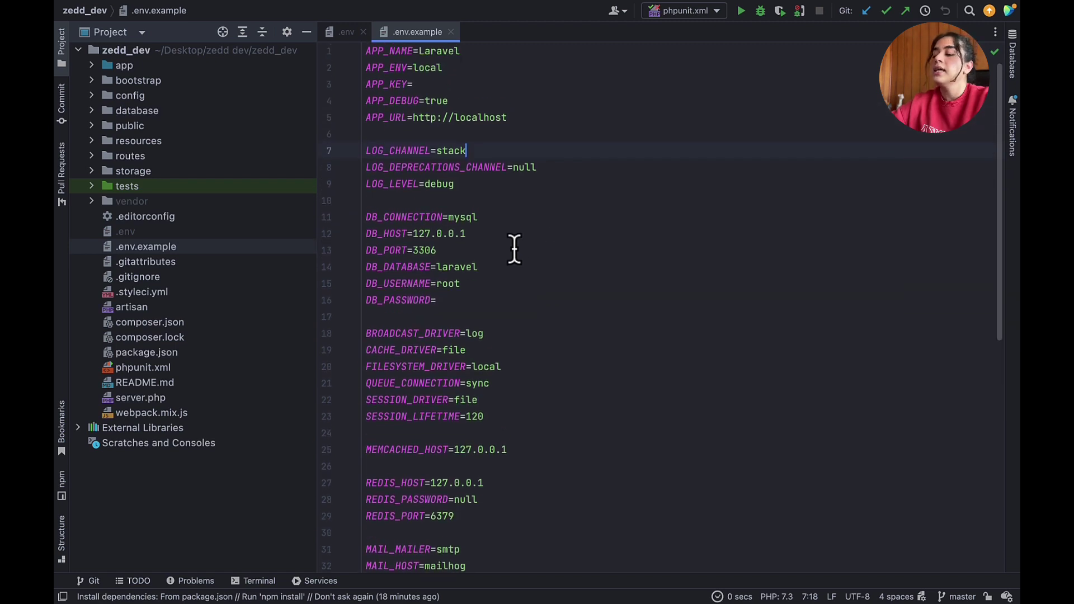
pyautogui.scroll(-5, 514, 248)
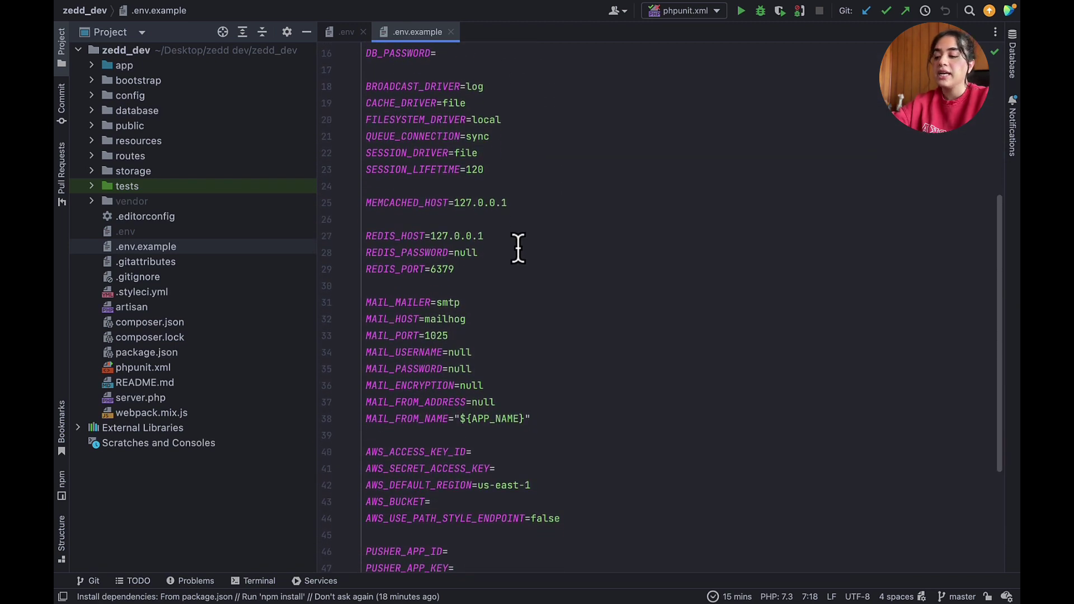
pyautogui.scroll(-1, 518, 249)
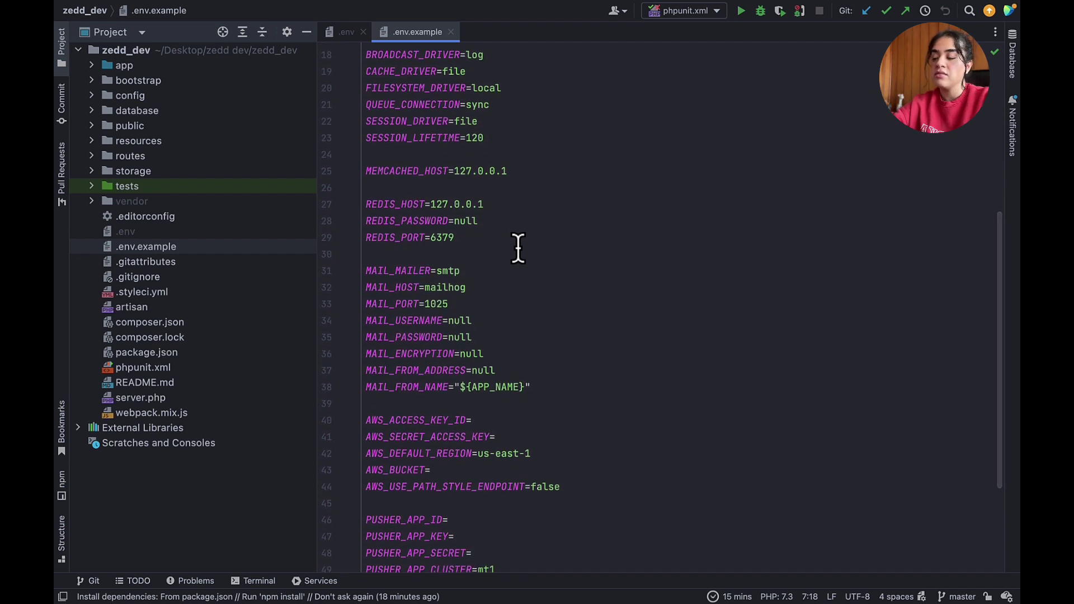
pyautogui.scroll(1, 518, 249)
pyautogui.scroll(3, 481, 112)
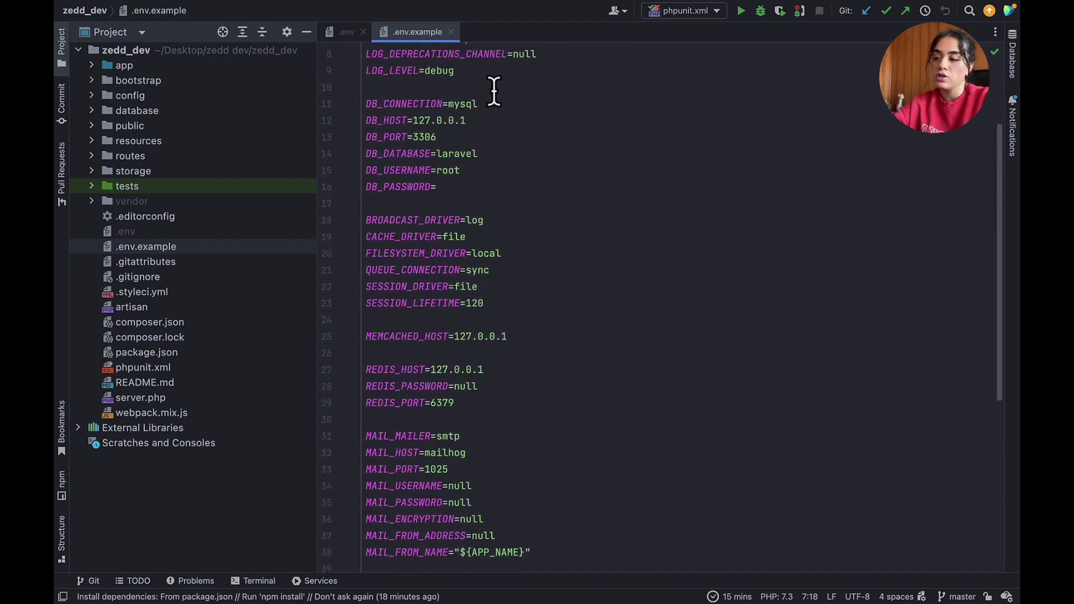
pyautogui.scroll(2, 487, 94)
pyautogui.scroll(1, 497, 91)
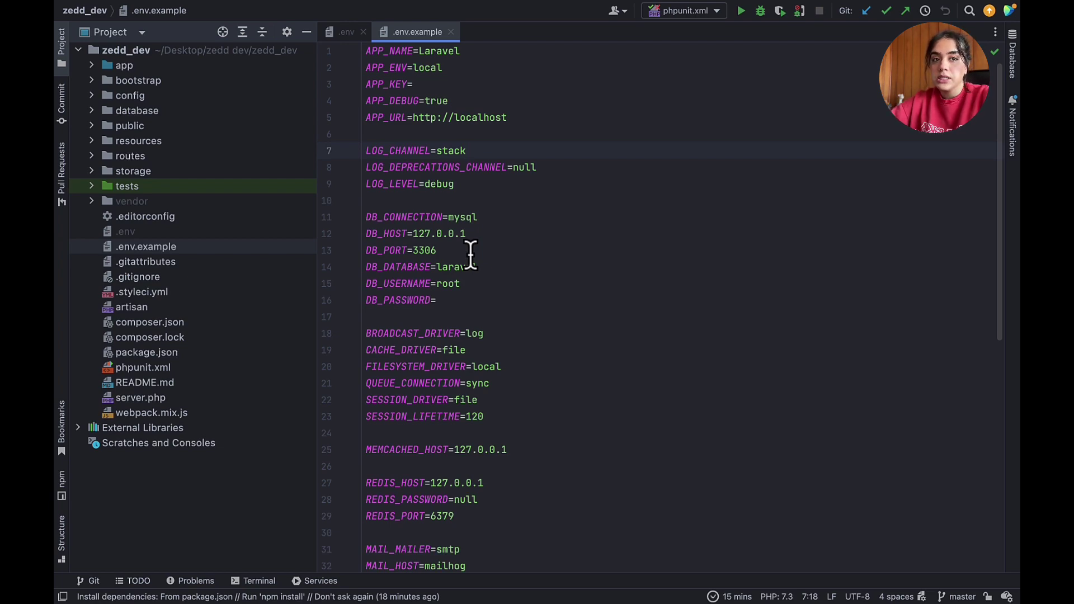
# - Create an empty .env file in zedd_dev and copy all of .env.example from PhpStorm
pyautogui.hotkey('ctrl', 'Right')
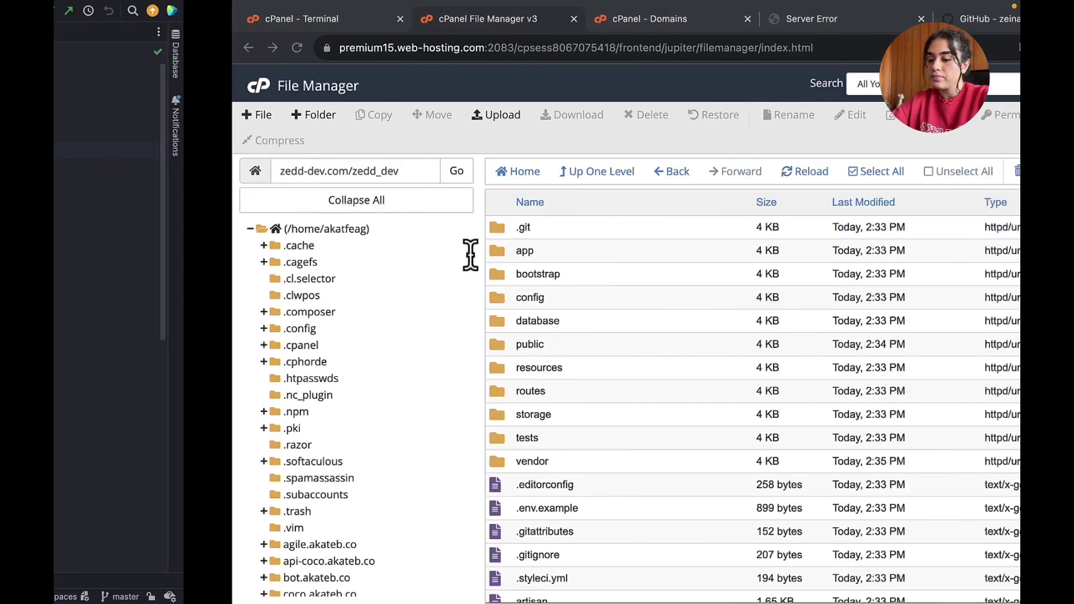
pyautogui.scroll(-2, 500, 377)
pyautogui.scroll(2, 503, 386)
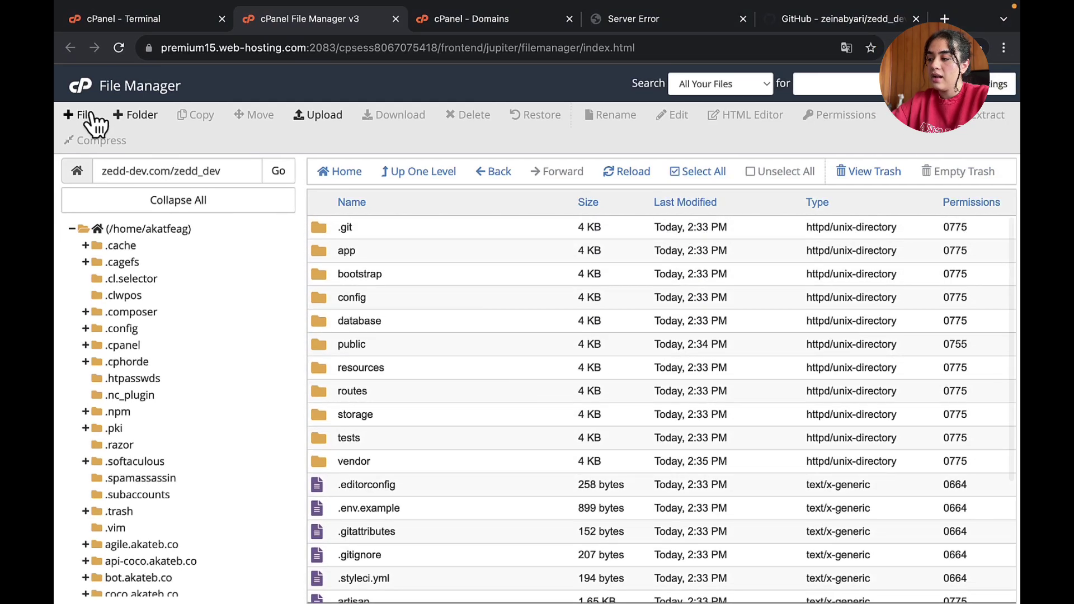
pyautogui.click(89, 113)
pyautogui.write('.e')
pyautogui.press('Down')
pyautogui.press('Return')
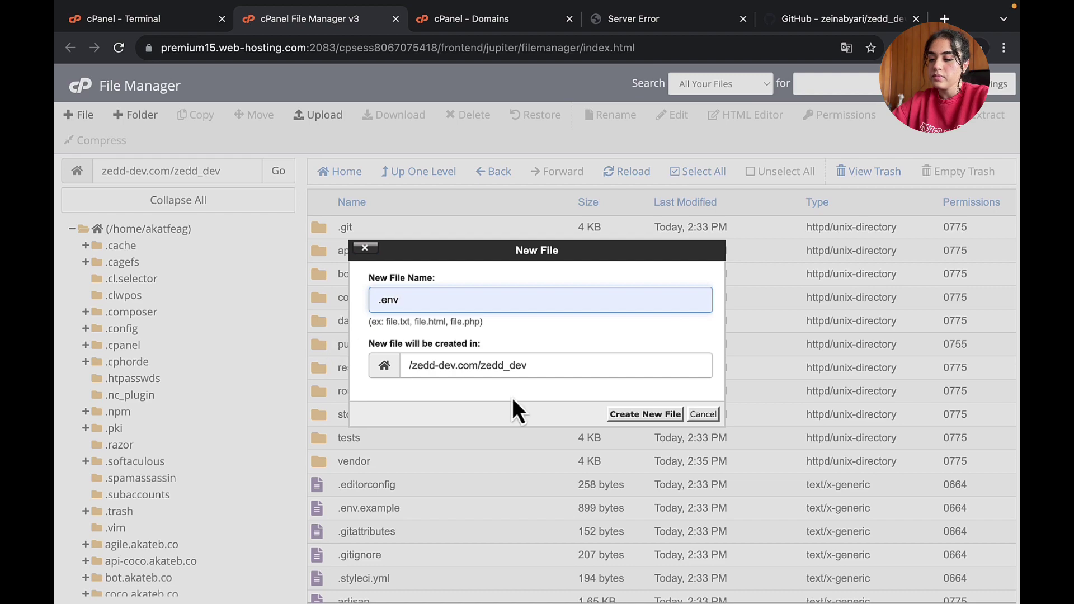
pyautogui.click(645, 414)
pyautogui.hotkey('ctrl', 'Left')
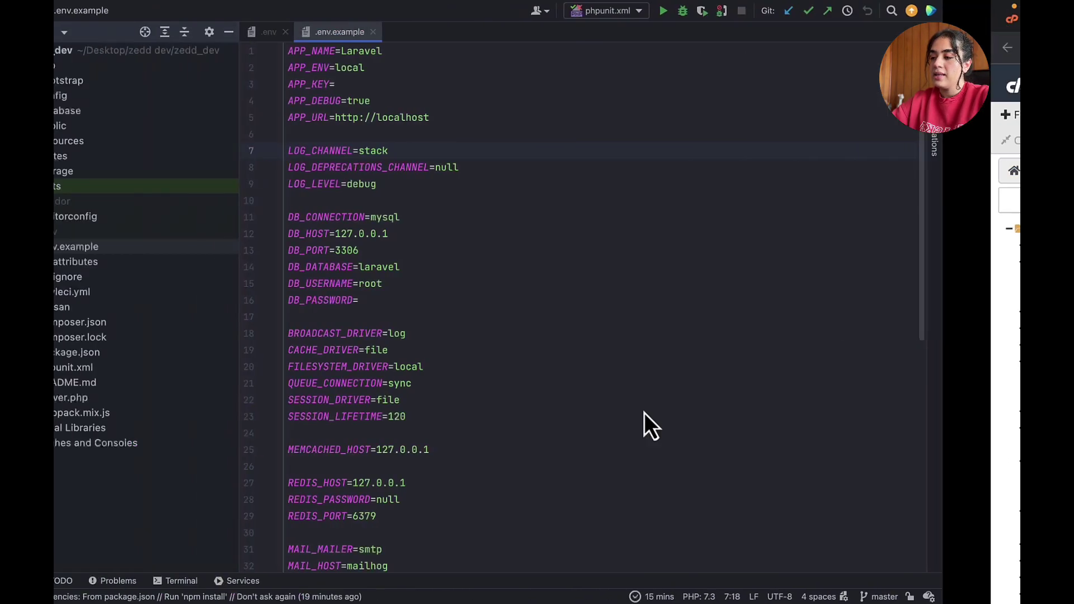
pyautogui.press('super+a')
pyautogui.hotkey('ctrl', 'c')
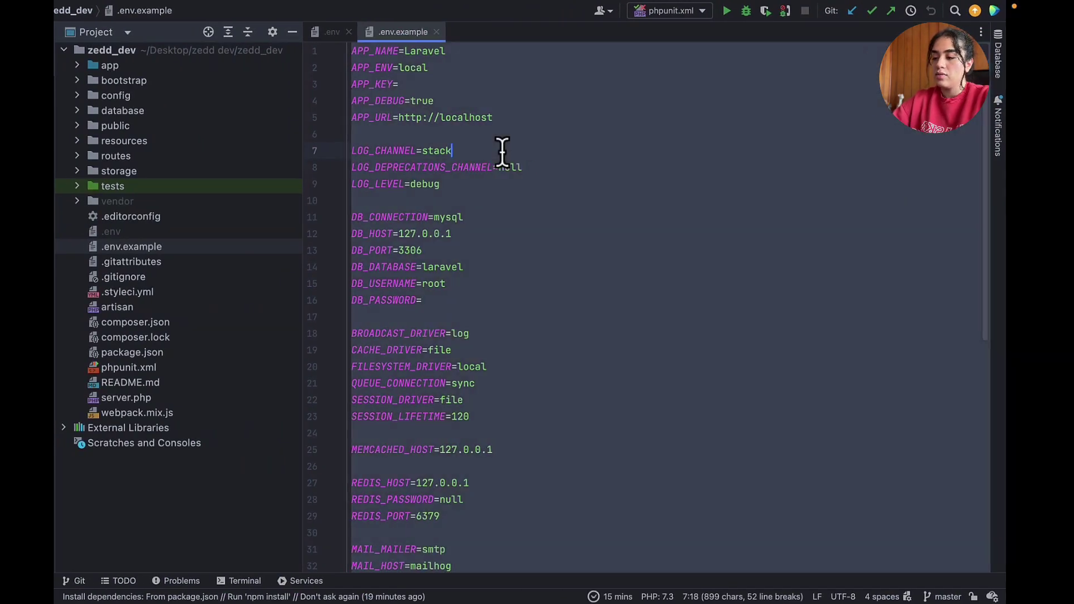
pyautogui.hotkey('ctrl', 'Right')
# - Paste the settings into .env, save it, and view the site's missing-key error
pyautogui.scroll(-3, 414, 448)
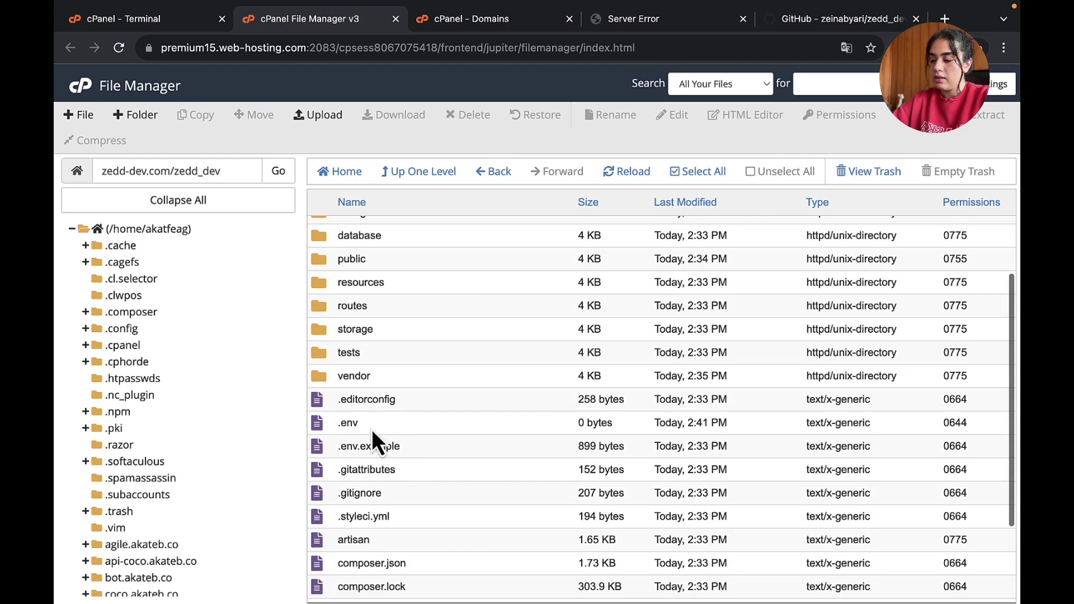
pyautogui.click(372, 426)
pyautogui.rightClick(371, 426)
pyautogui.click(407, 446)
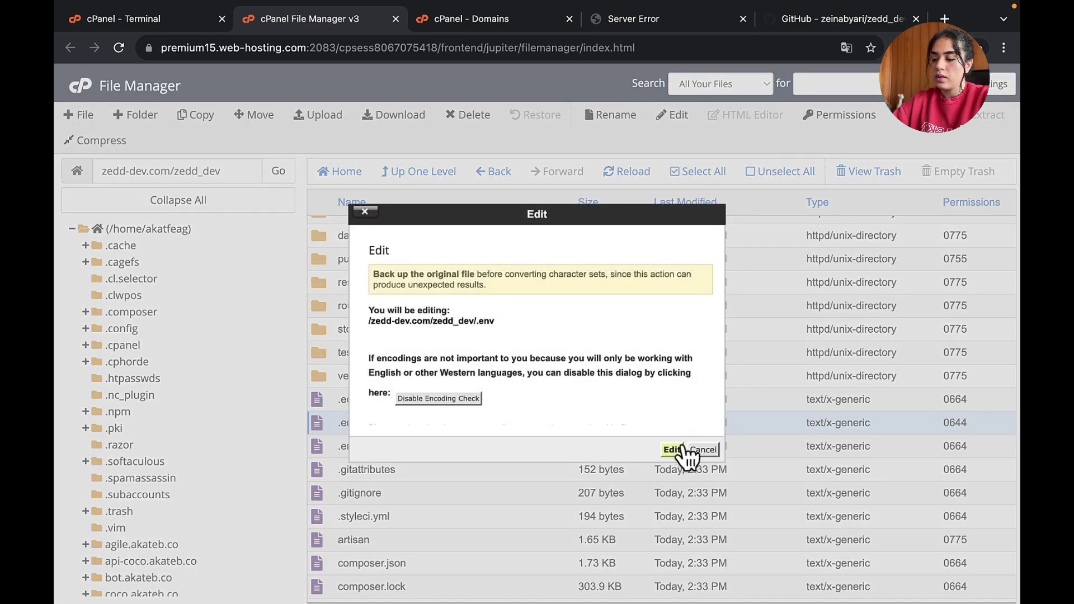
pyautogui.click(672, 450)
pyautogui.hotkey('ctrl', 'v')
pyautogui.scroll(6, 908, 166)
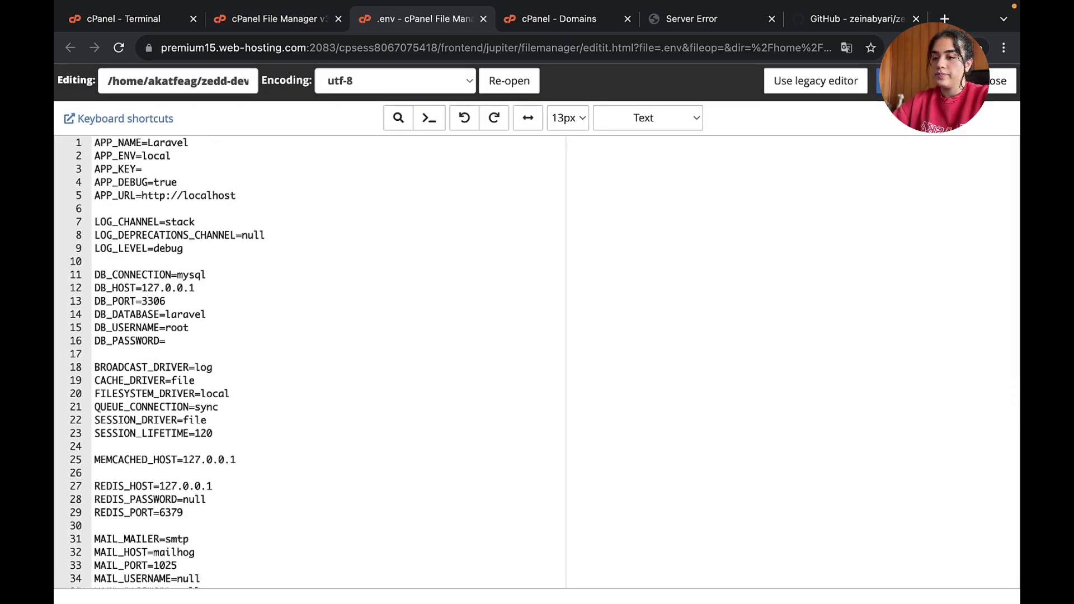
pyautogui.click(906, 81)
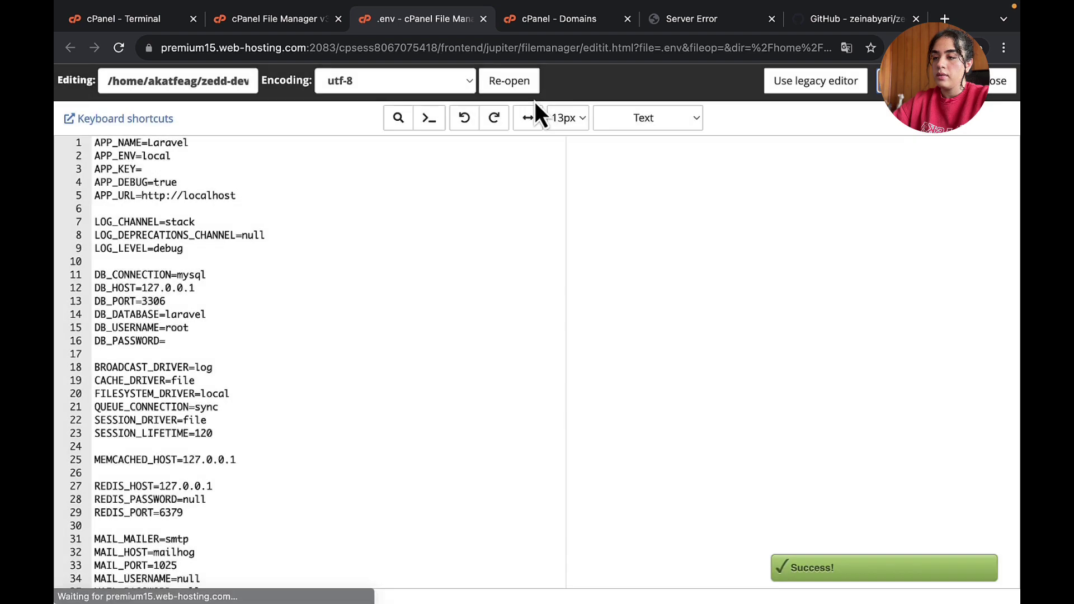
pyautogui.click(687, 20)
pyautogui.click(655, 44)
# - Reload zedd-dev.com to see the missing encryption key error and select the php artisan key:generate hint
pyautogui.press('Return')
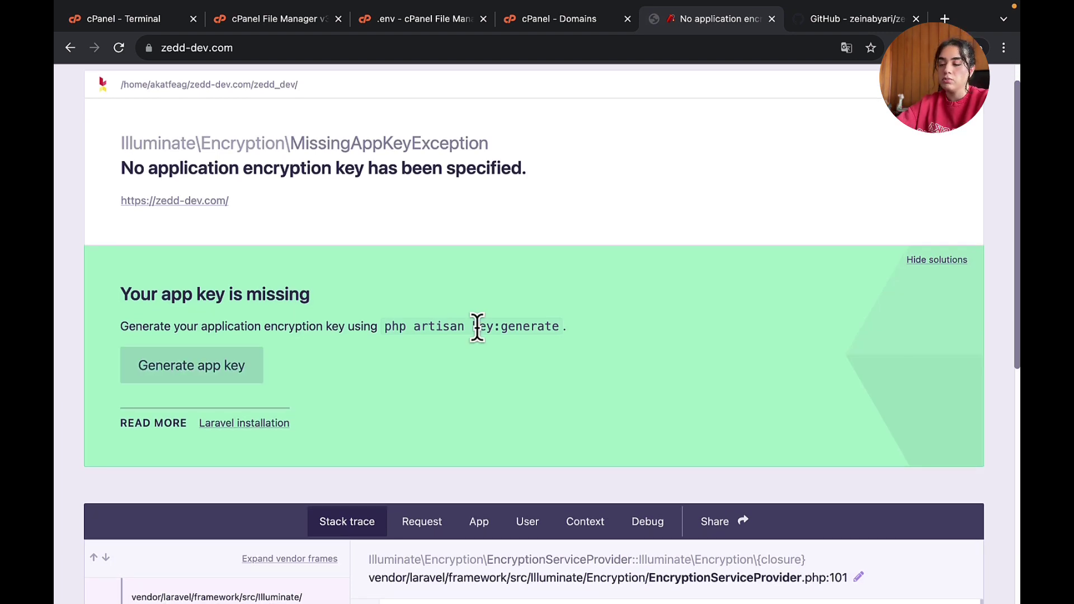
pyautogui.scroll(1, 476, 328)
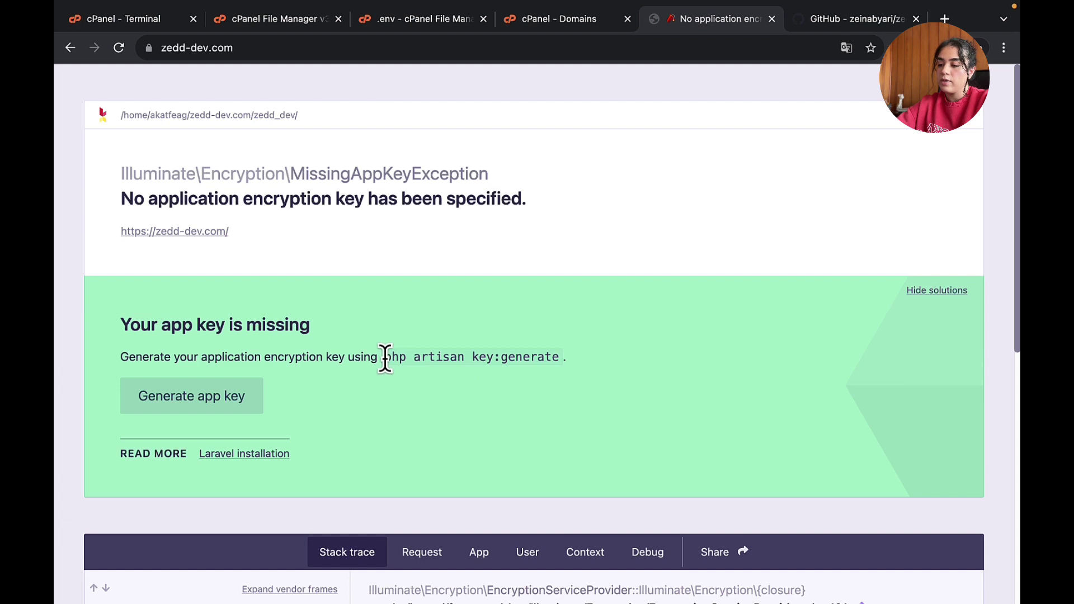
pyautogui.moveTo(384, 358); pyautogui.dragTo(558, 349)
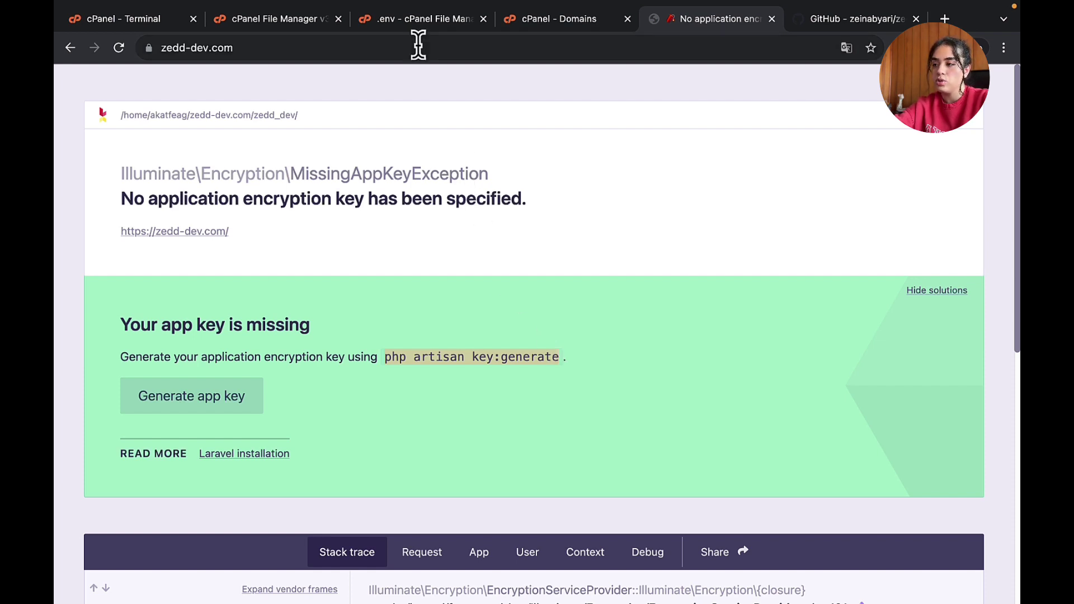
pyautogui.click(418, 19)
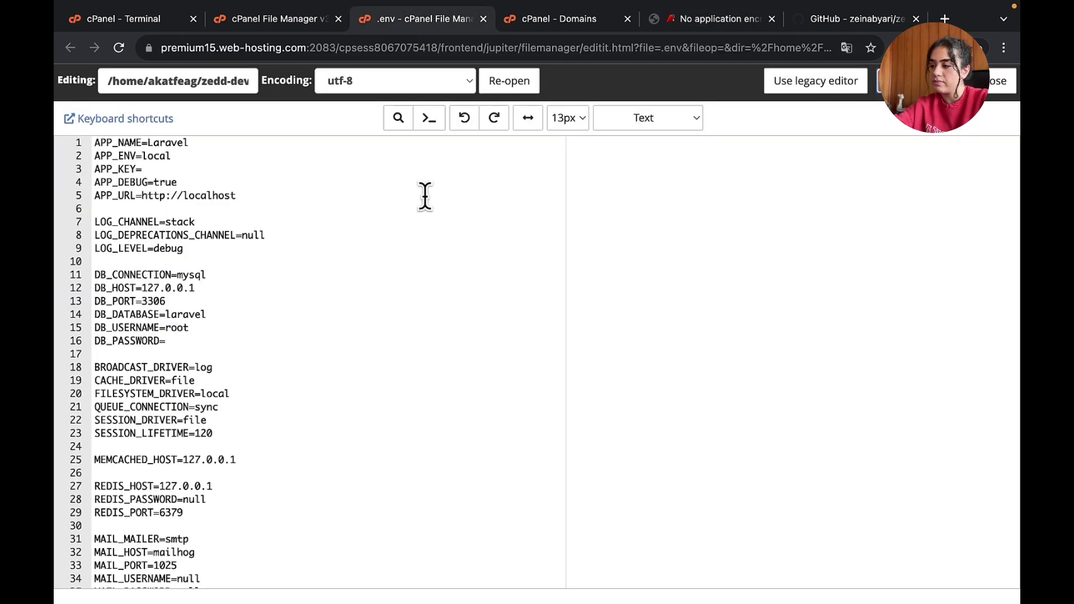
# - Run php artisan key:generate in the Terminal and reload zedd-dev.com, now showing SQLSTATE[28000] access denied
pyautogui.doubleClick(111, 169)
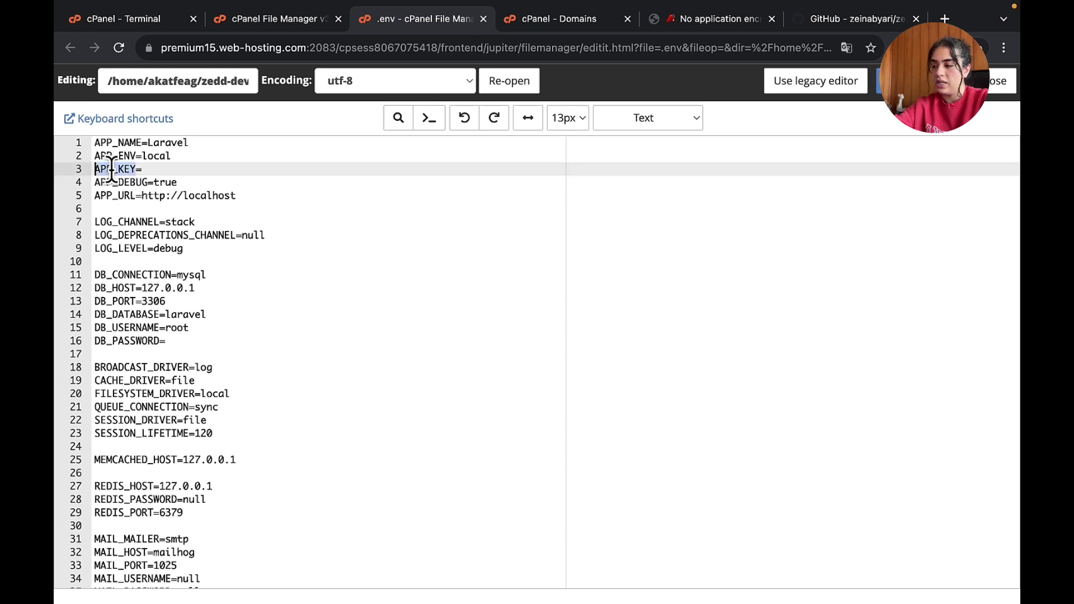
pyautogui.click(126, 18)
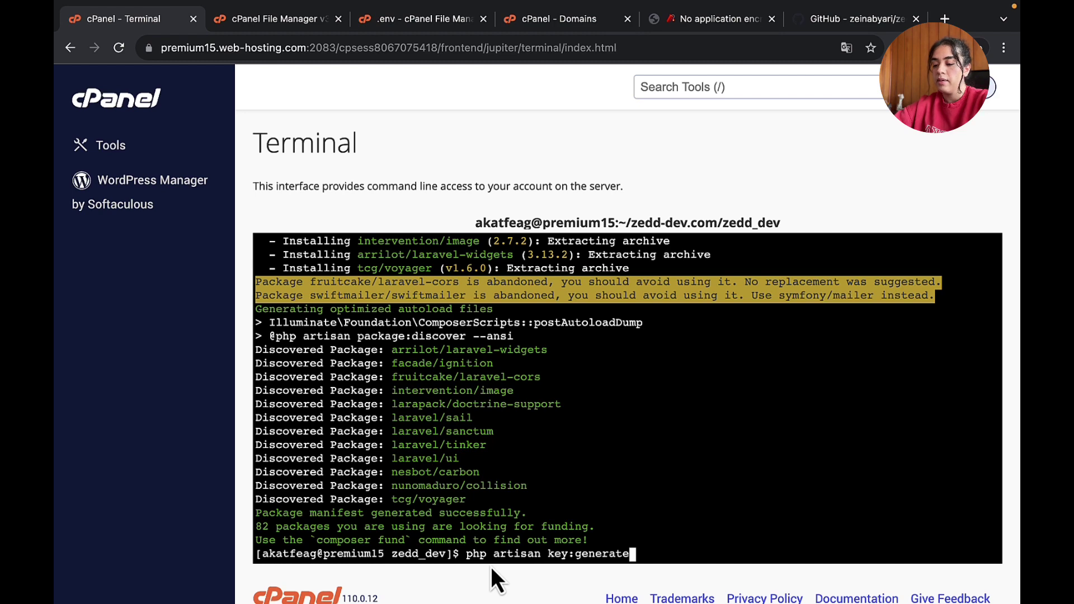
pyautogui.press('Return')
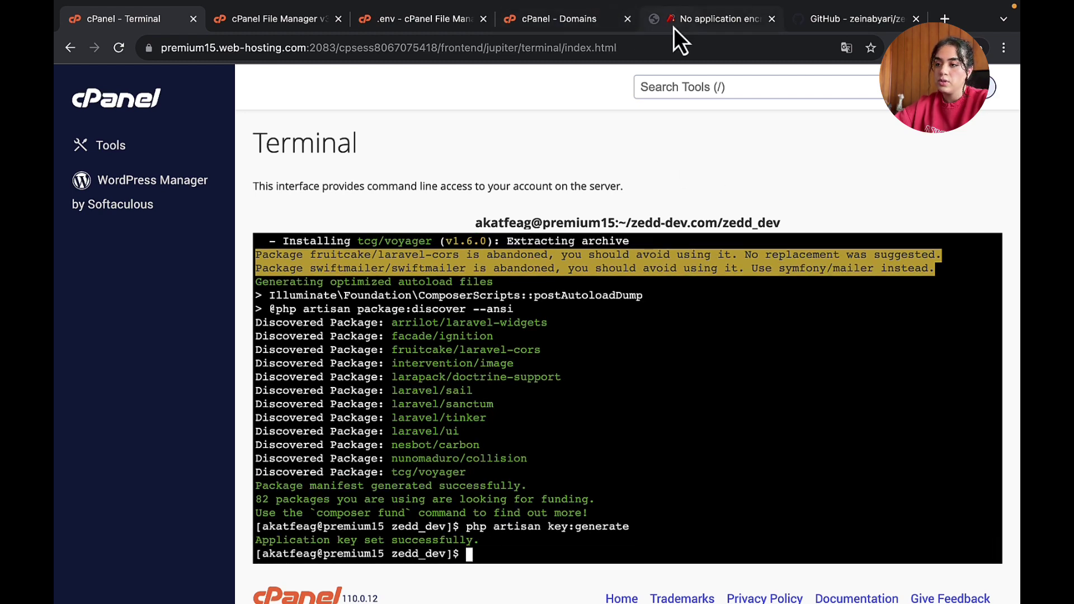
pyautogui.click(674, 28)
pyautogui.press('super+r')
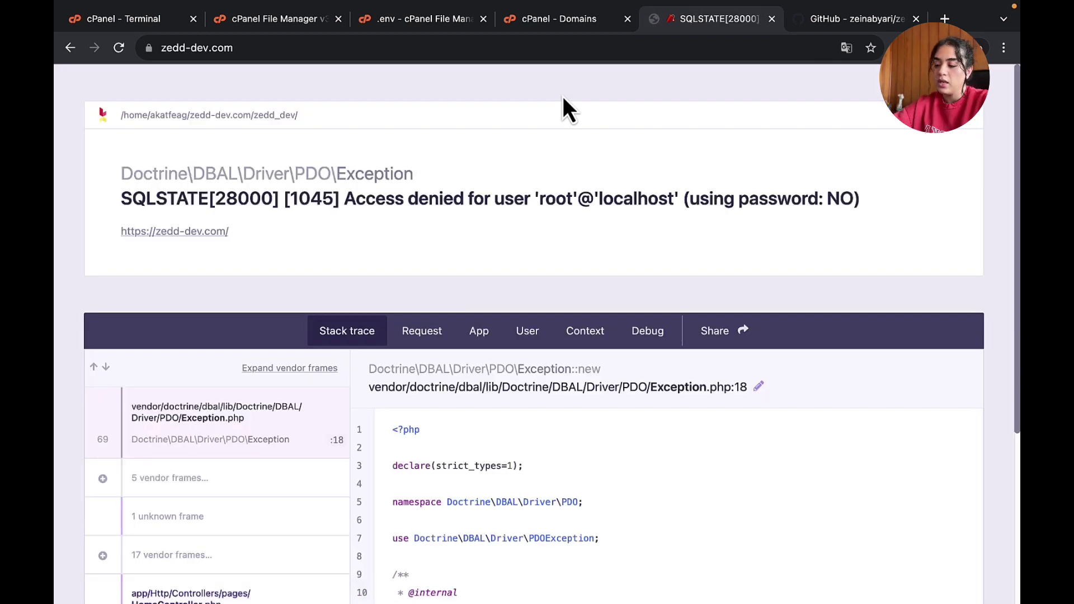
# - Open cPanel's Tools home page in a new tab via the cPanel logo link
pyautogui.tripleClick(570, 193)
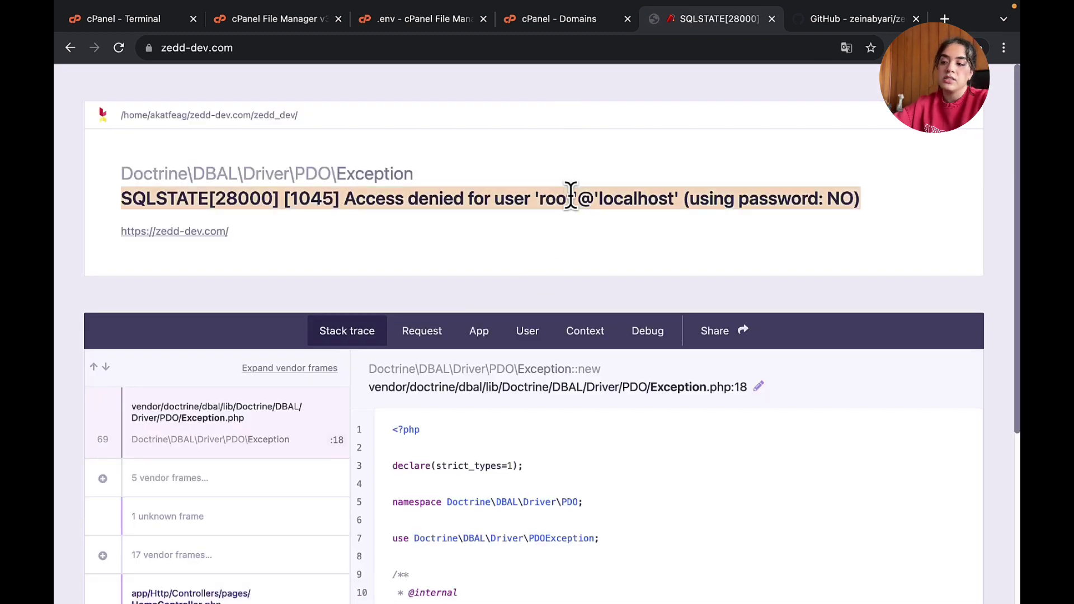
pyautogui.click(577, 218)
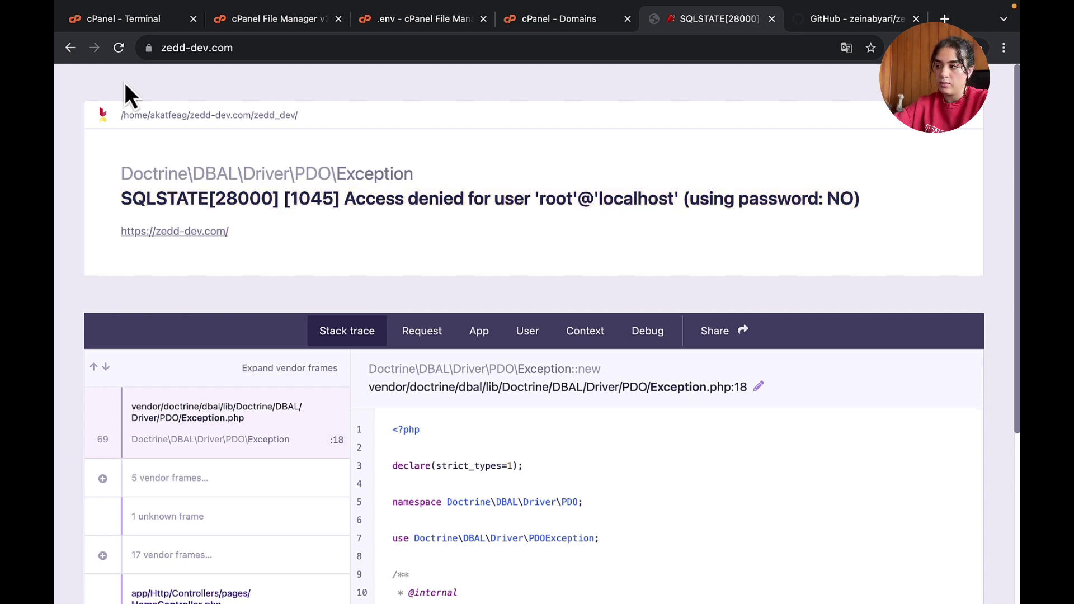
pyautogui.click(261, 20)
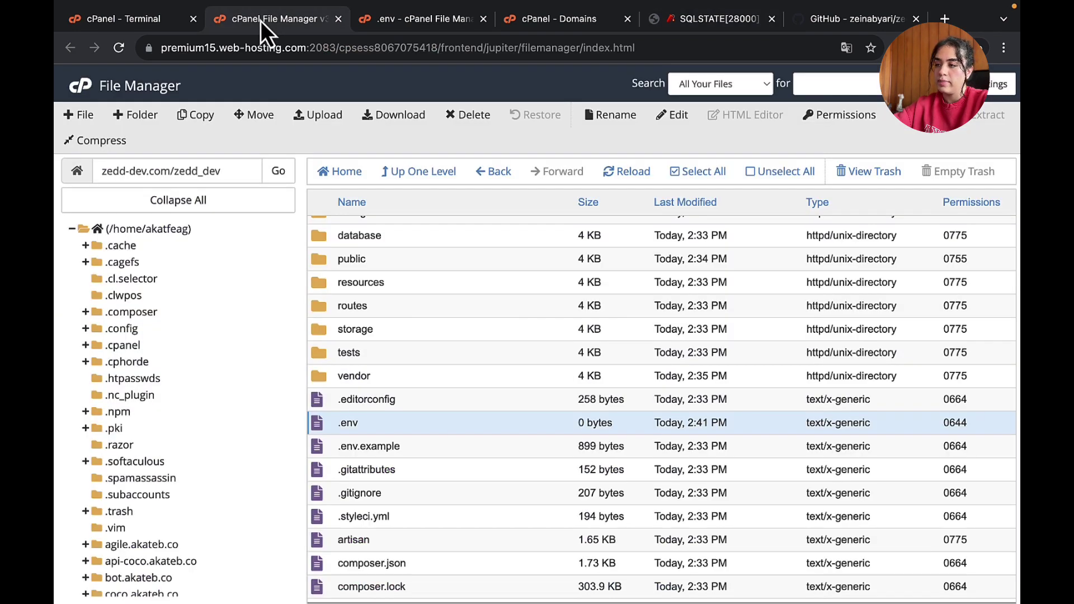
pyautogui.rightClick(83, 88)
pyautogui.click(88, 93)
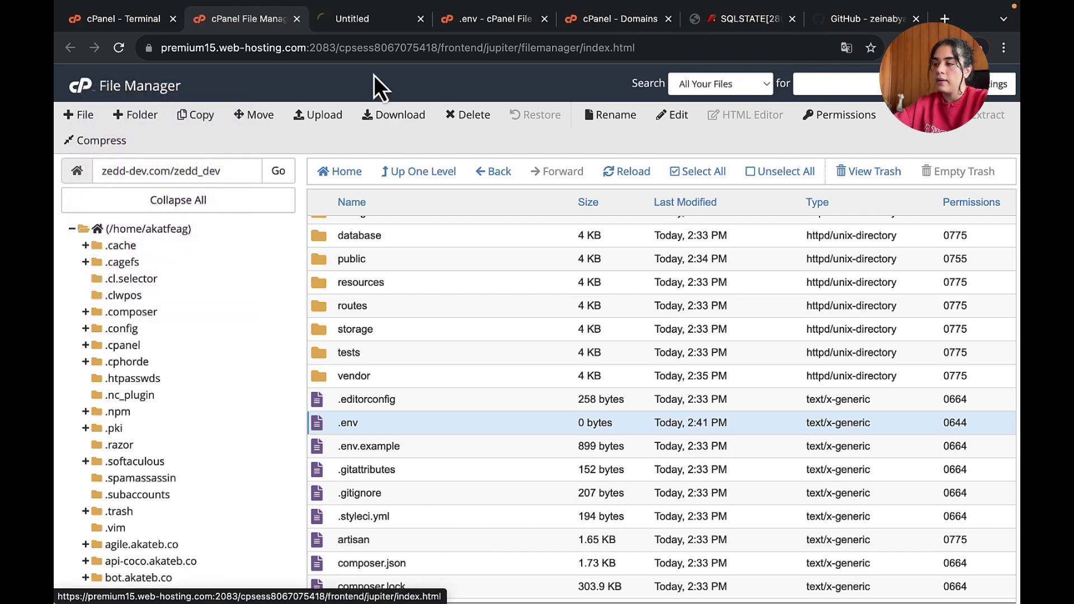
pyautogui.click(363, 26)
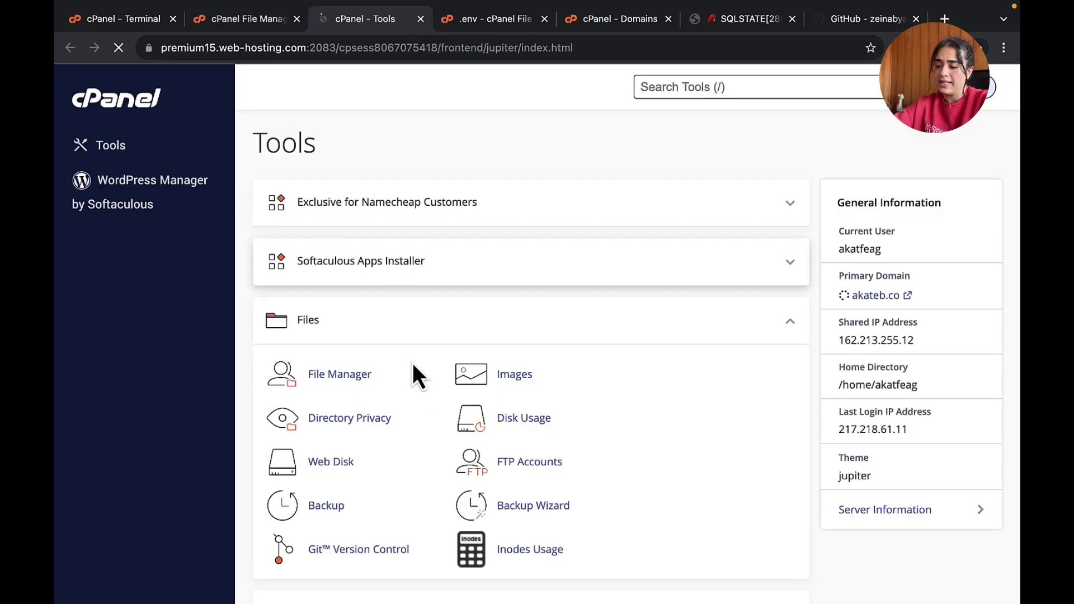
# - Expand the Databases section on the Tools page and go to MySQL Databases
pyautogui.scroll(-5, 408, 336)
pyautogui.scroll(-3, 424, 402)
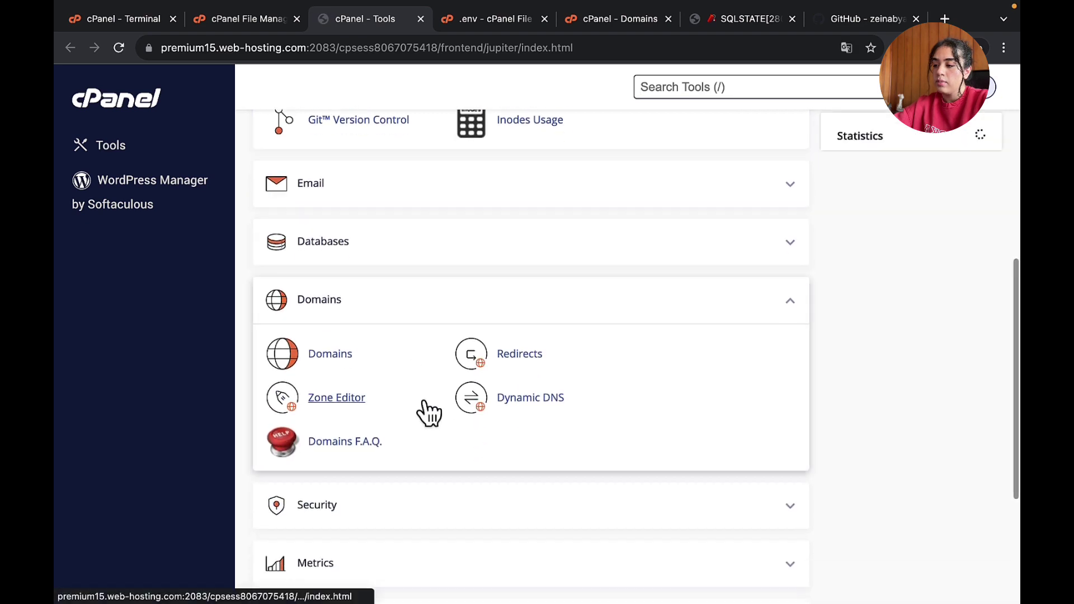
pyautogui.scroll(-2, 777, 155)
pyautogui.click(792, 180)
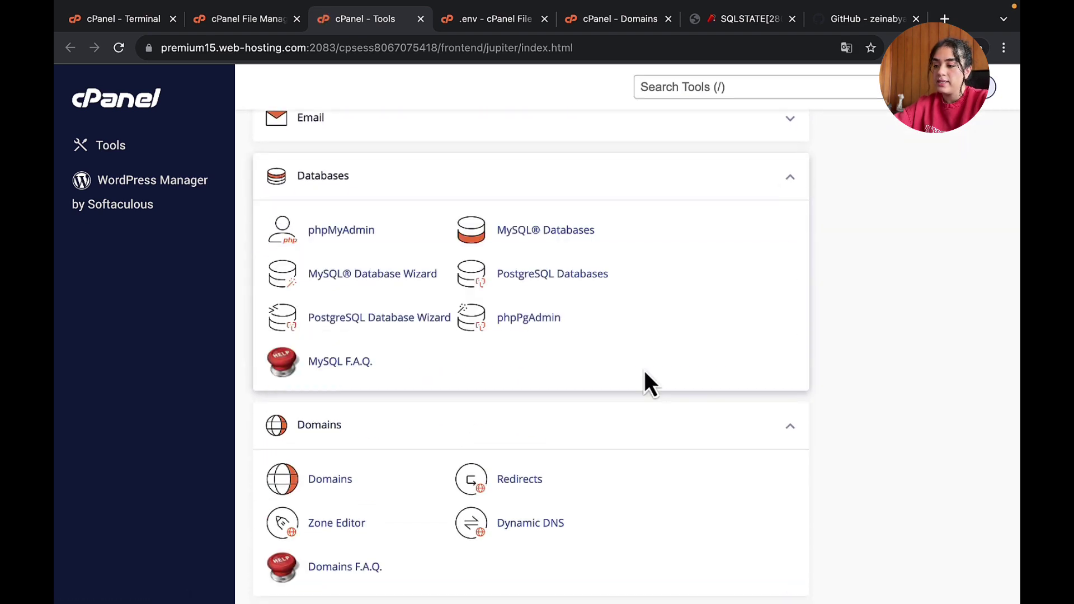
pyautogui.click(560, 230)
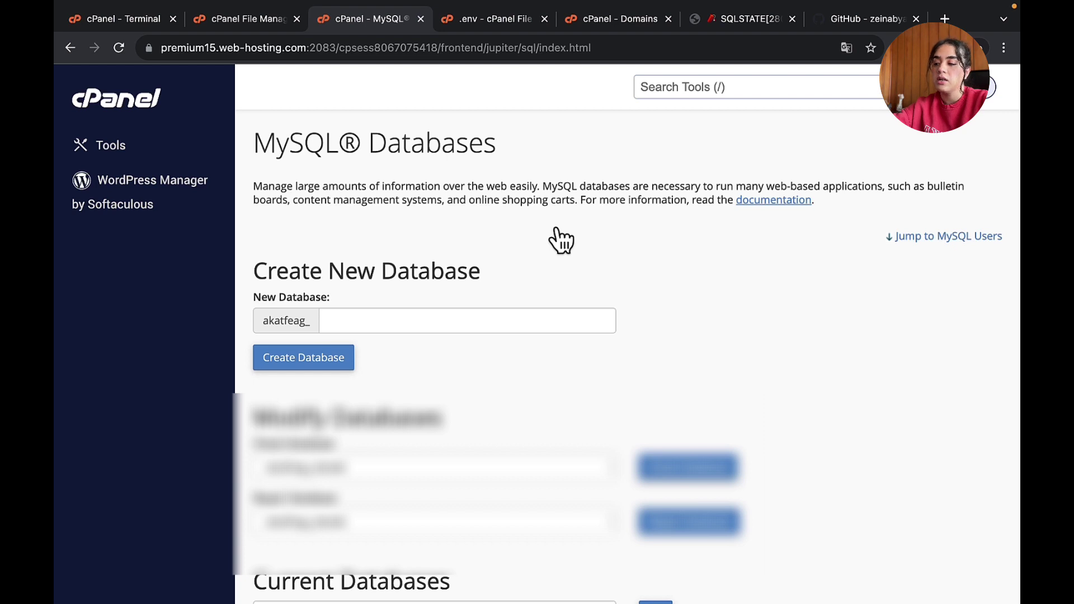
# - Create the MySQL database zedd_dev and select its full name akatfeag_zedd_dev to copy
pyautogui.scroll(-1, 358, 313)
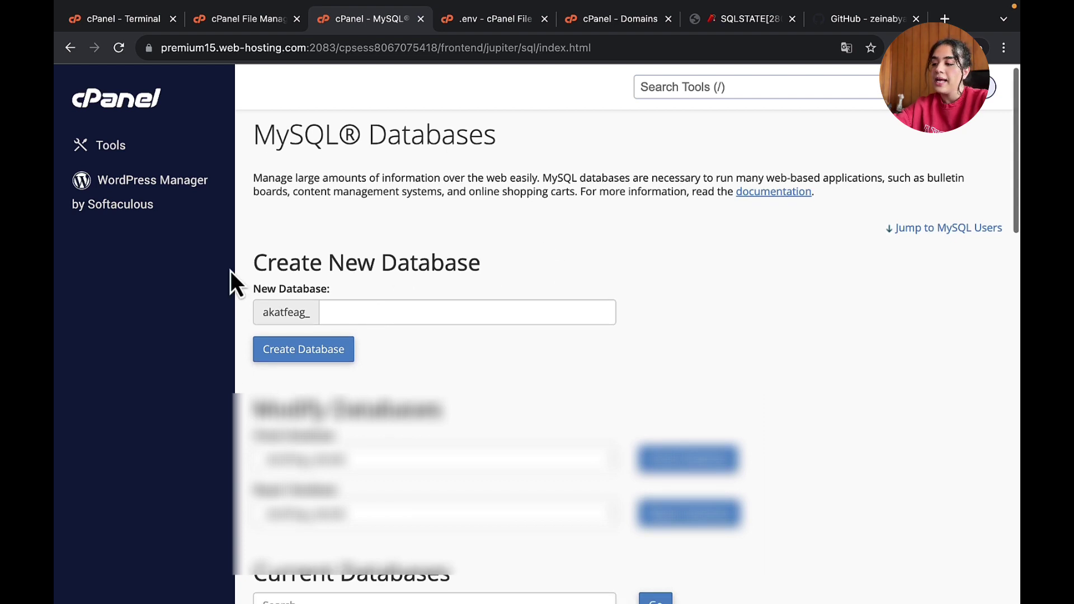
pyautogui.click(387, 317)
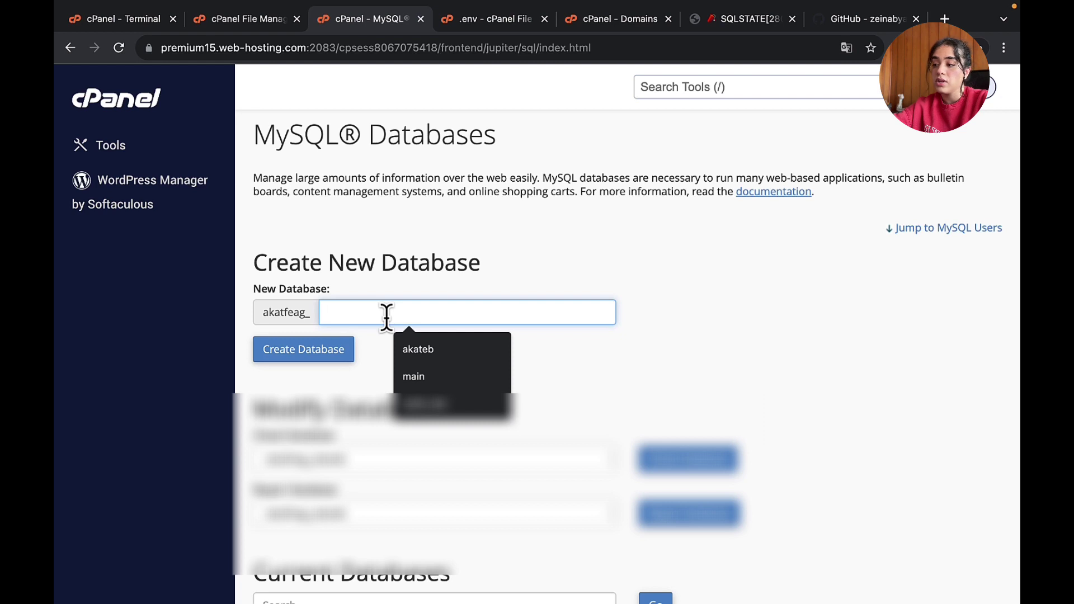
pyautogui.click(428, 402)
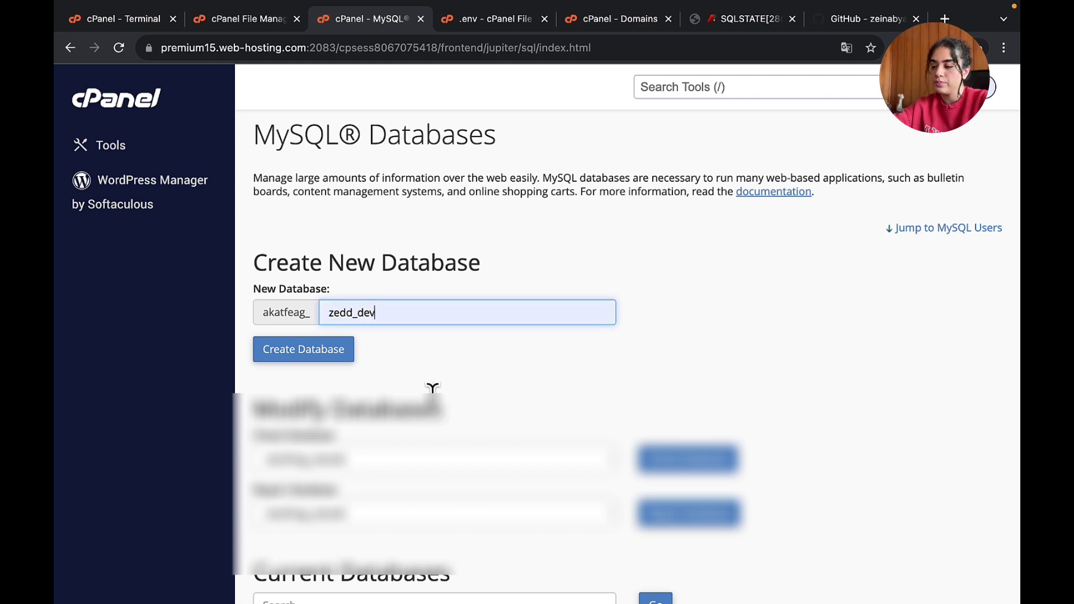
pyautogui.click(318, 358)
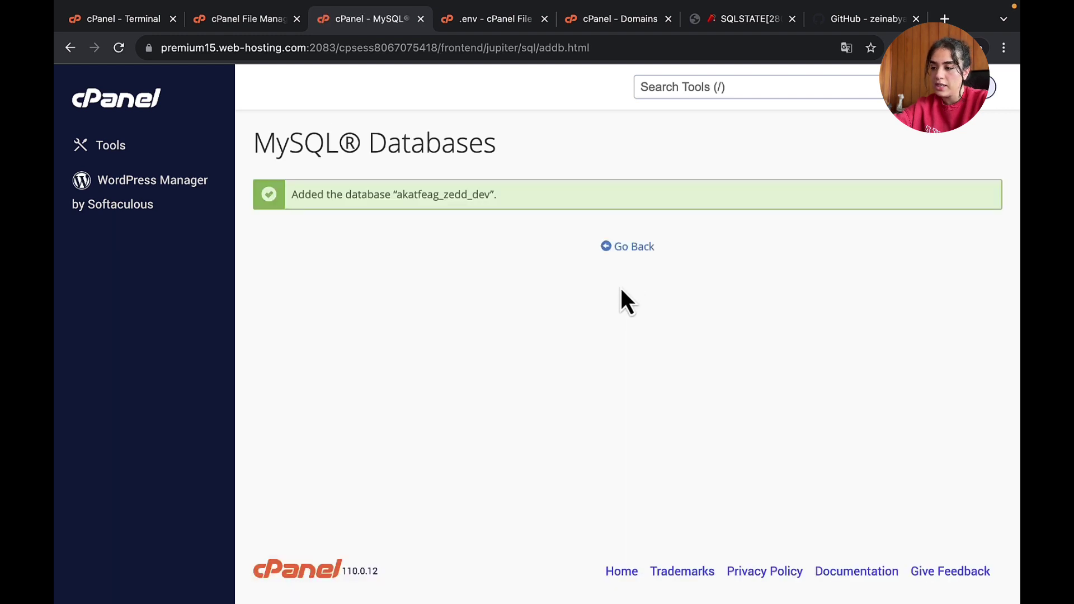
pyautogui.moveTo(396, 196); pyautogui.dragTo(482, 190)
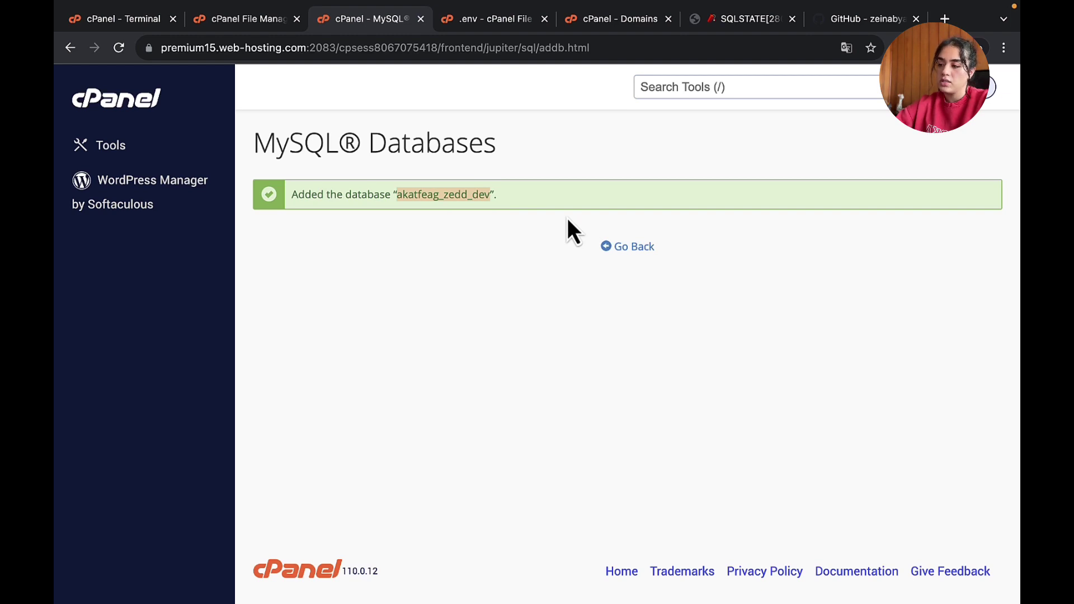
pyautogui.click(441, 199)
pyautogui.moveTo(440, 197); pyautogui.dragTo(393, 199)
pyautogui.click(403, 191)
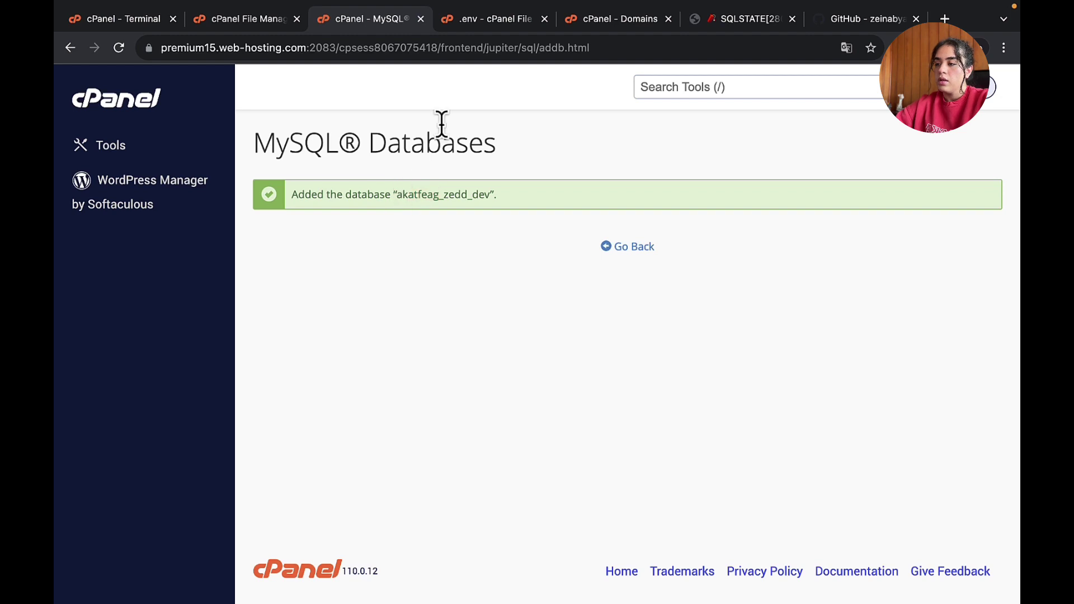
# - Replace 'laravel' on the .env DB_DATABASE line with the pasted akatfeag_zedd_dev name
pyautogui.click(495, 24)
pyautogui.scroll(-3, 287, 234)
pyautogui.scroll(3, 287, 234)
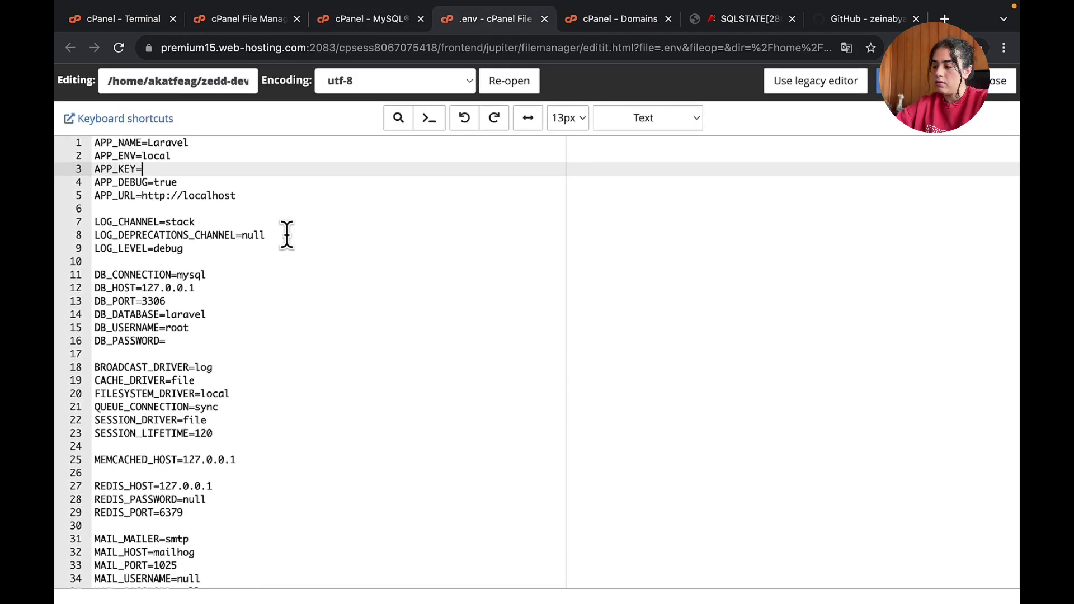
pyautogui.scroll(-5, 224, 355)
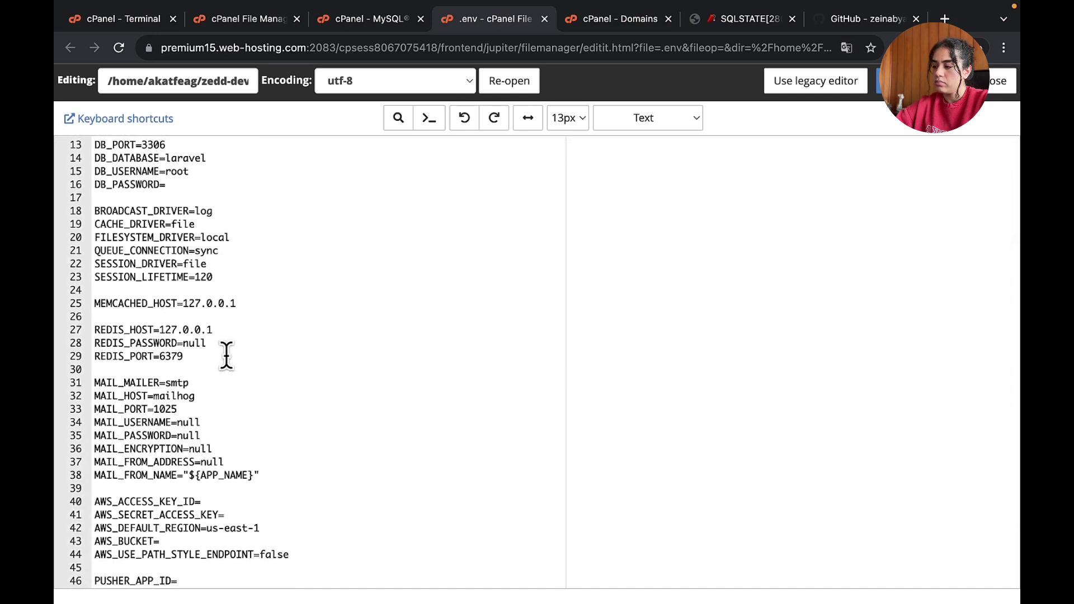
pyautogui.scroll(2, 226, 356)
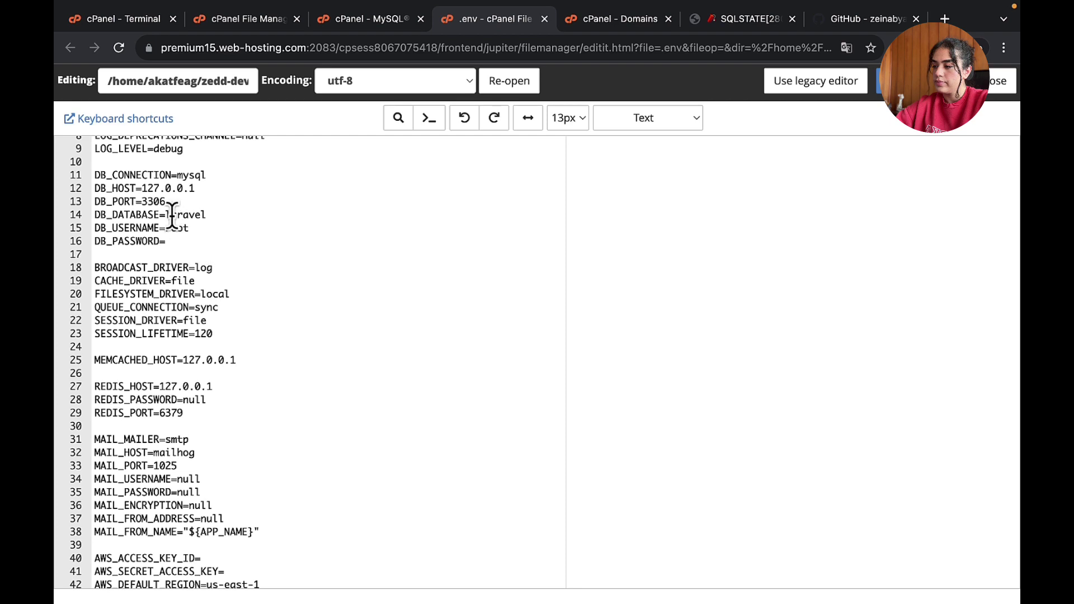
pyautogui.moveTo(169, 215); pyautogui.dragTo(240, 214)
pyautogui.write('akatfeag_zedd_dev')
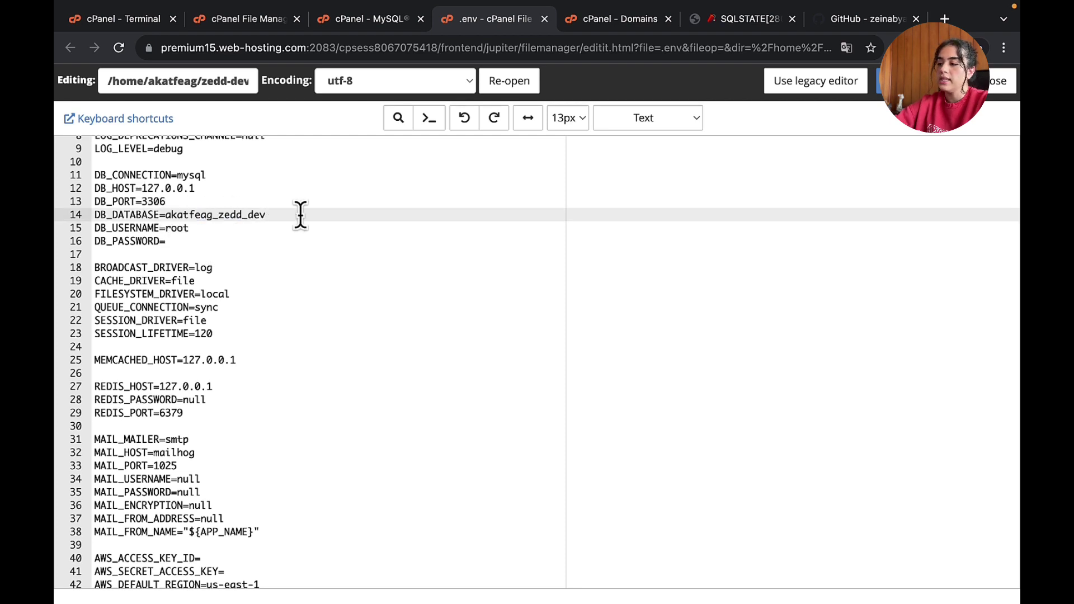
pyautogui.click(371, 22)
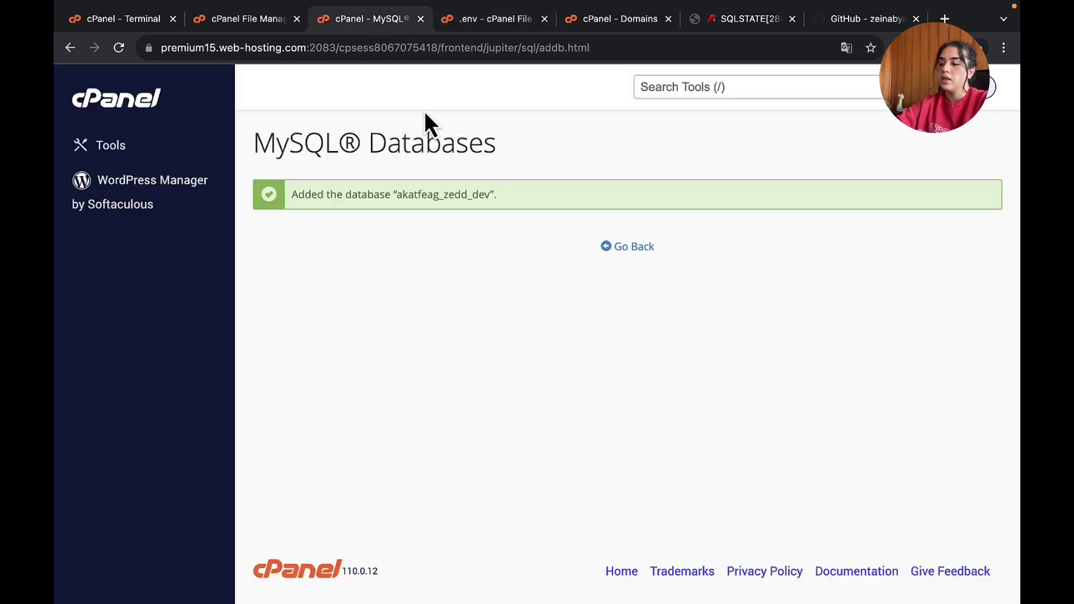
# - Back on the MySQL Databases form, enter admin as the new database user name
pyautogui.click(644, 253)
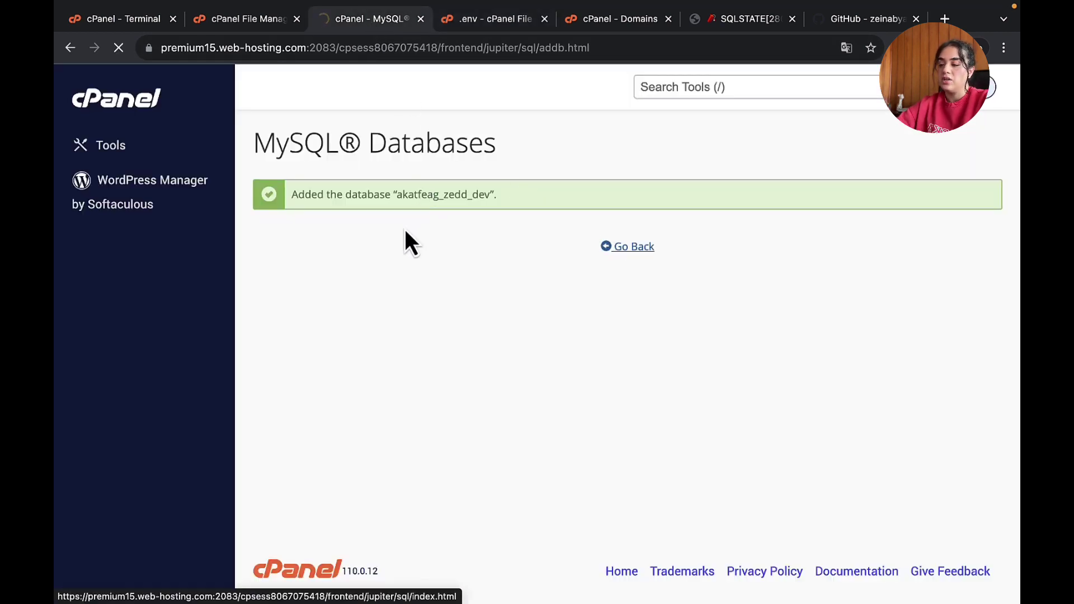
pyautogui.moveTo(261, 318); pyautogui.dragTo(306, 321)
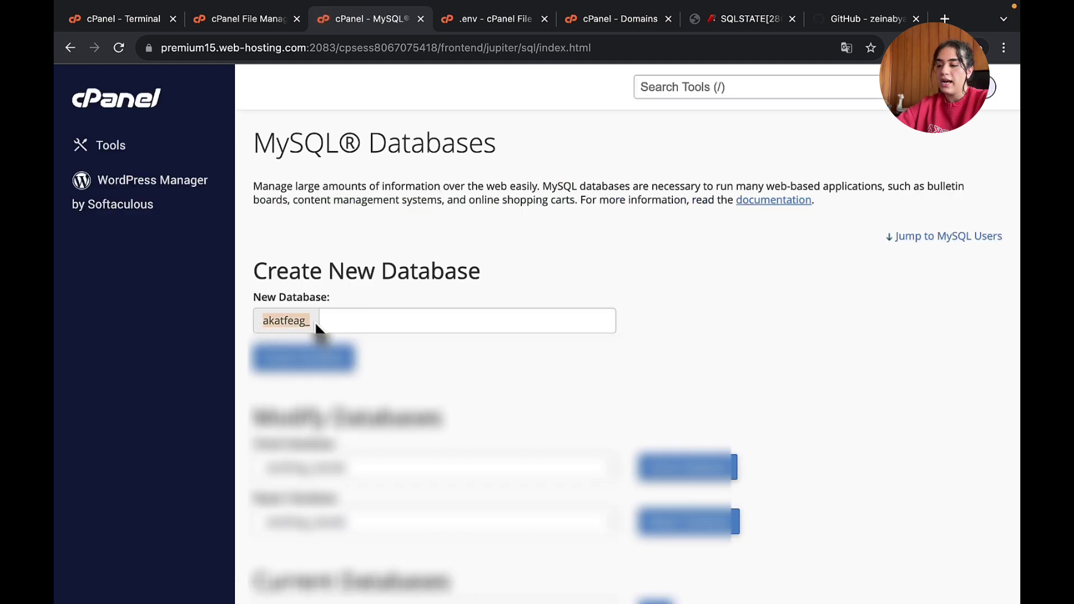
pyautogui.click(316, 330)
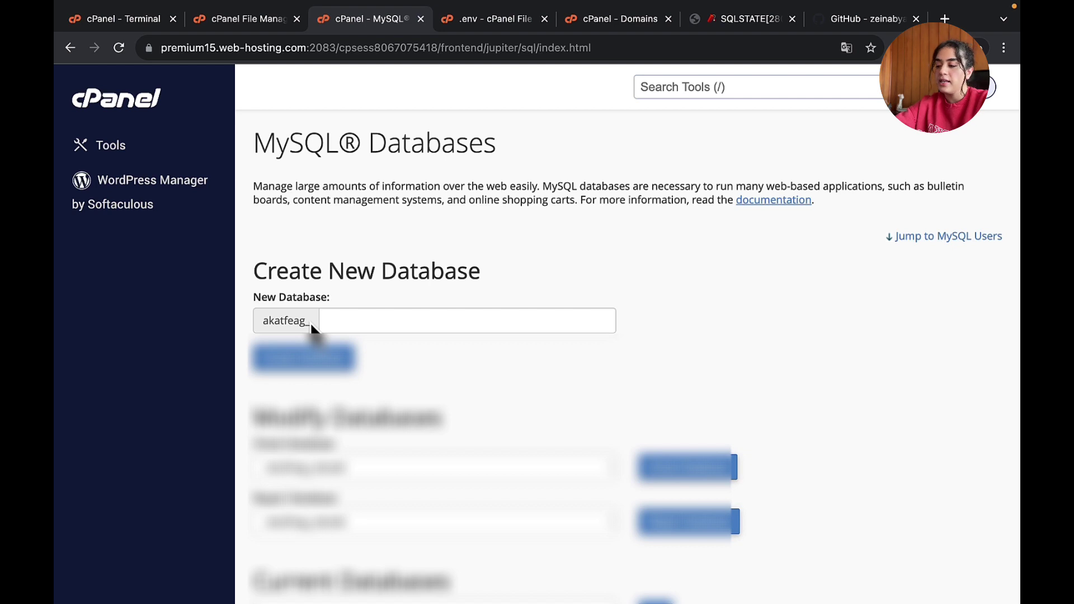
pyautogui.scroll(-2, 363, 486)
pyautogui.scroll(-3, 366, 486)
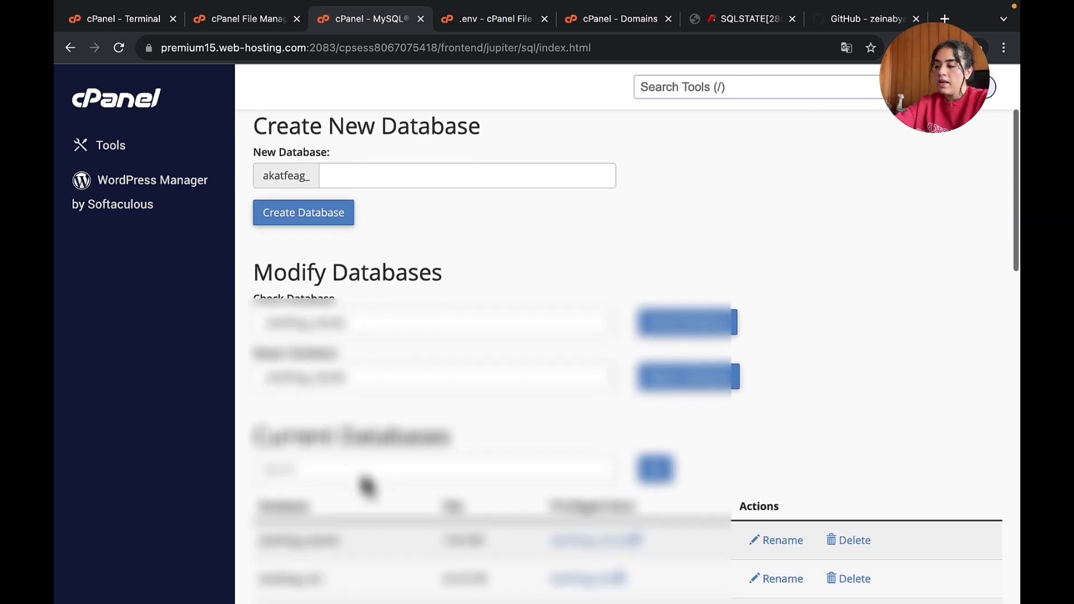
pyautogui.scroll(-10, 366, 485)
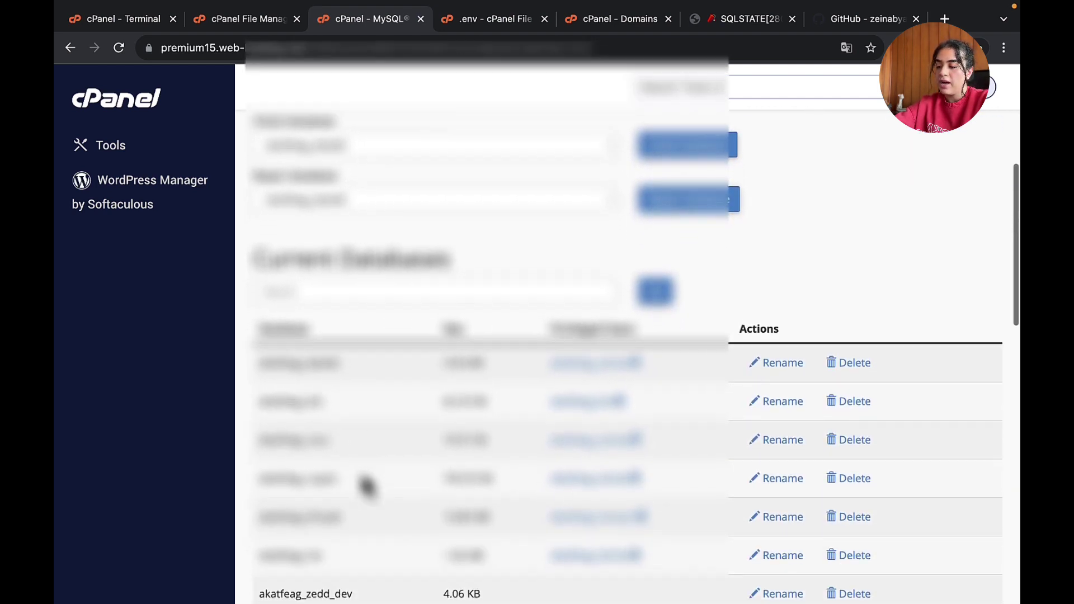
pyautogui.scroll(-2, 361, 473)
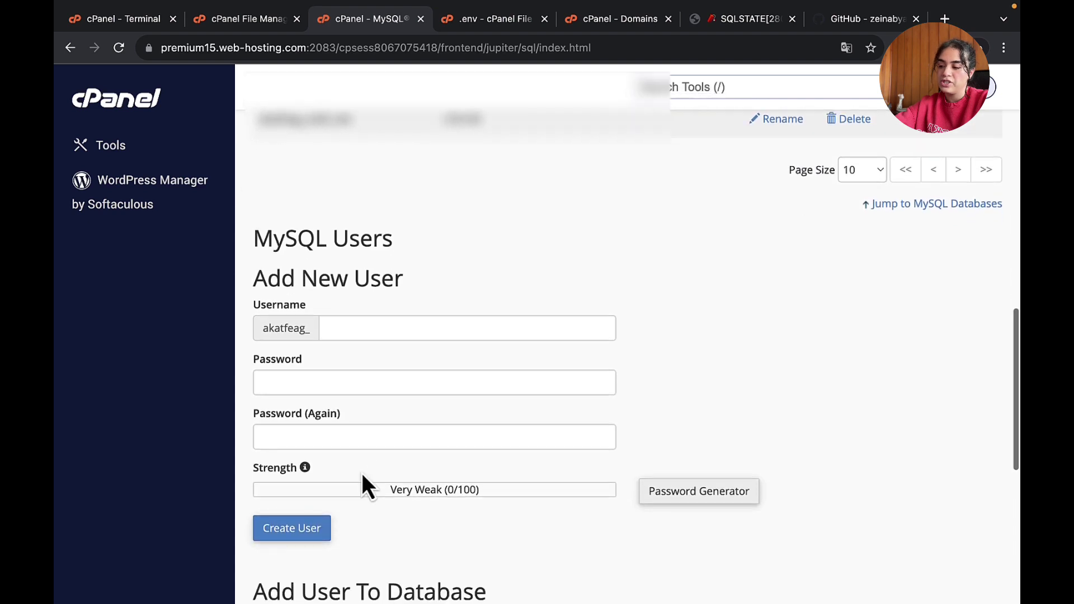
pyautogui.click(376, 284)
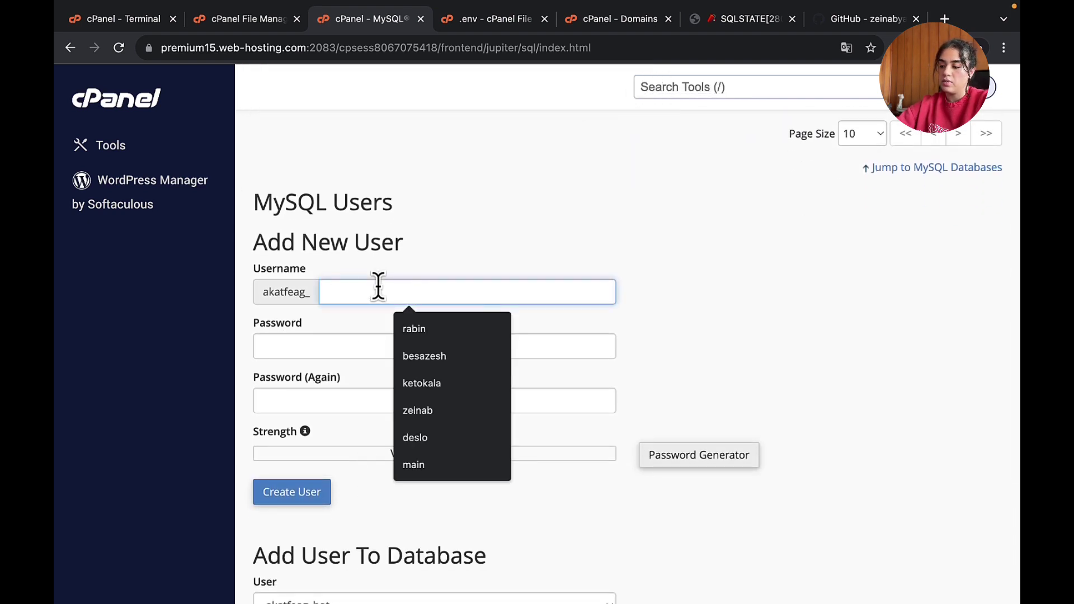
pyautogui.write('z')
pyautogui.press('BackSpace')
pyautogui.write('admin')
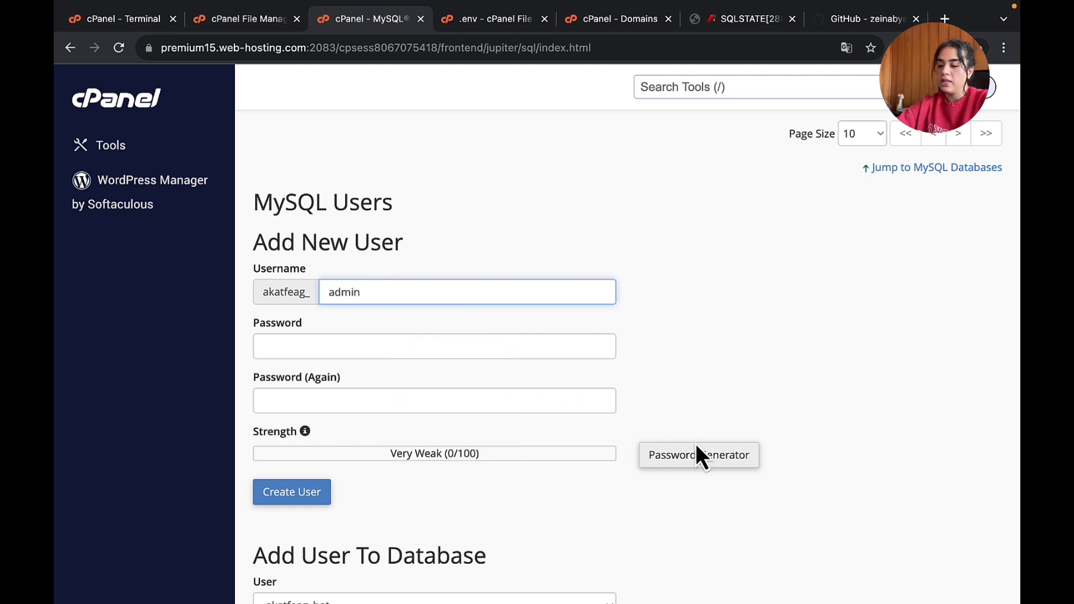
# - Generate a password, put it into DB_PASSWORD in .env, and create the admin user
pyautogui.click(718, 469)
pyautogui.click(492, 280)
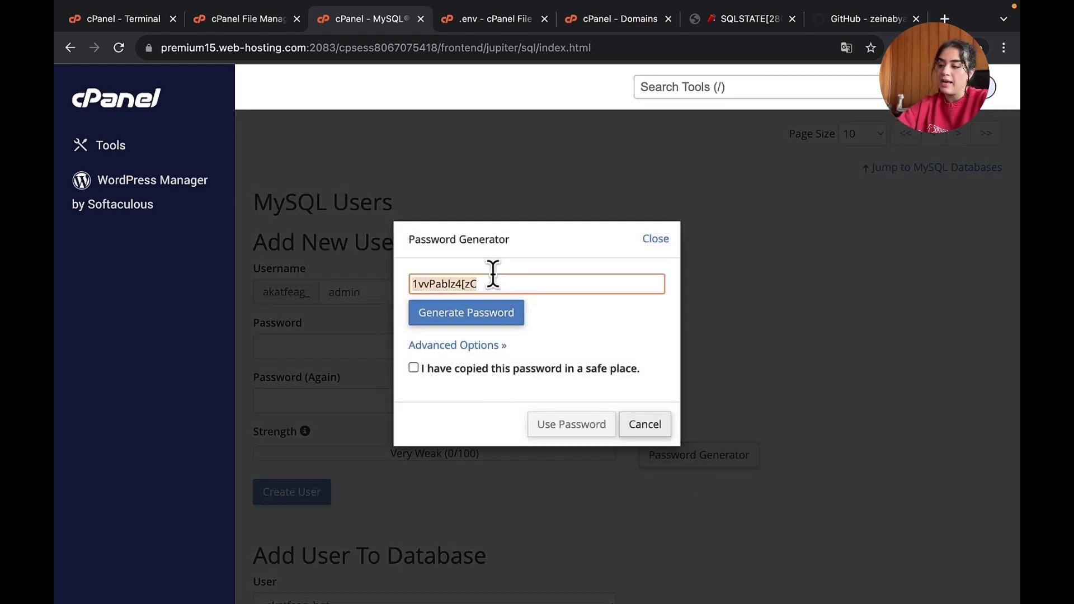
pyautogui.click(507, 12)
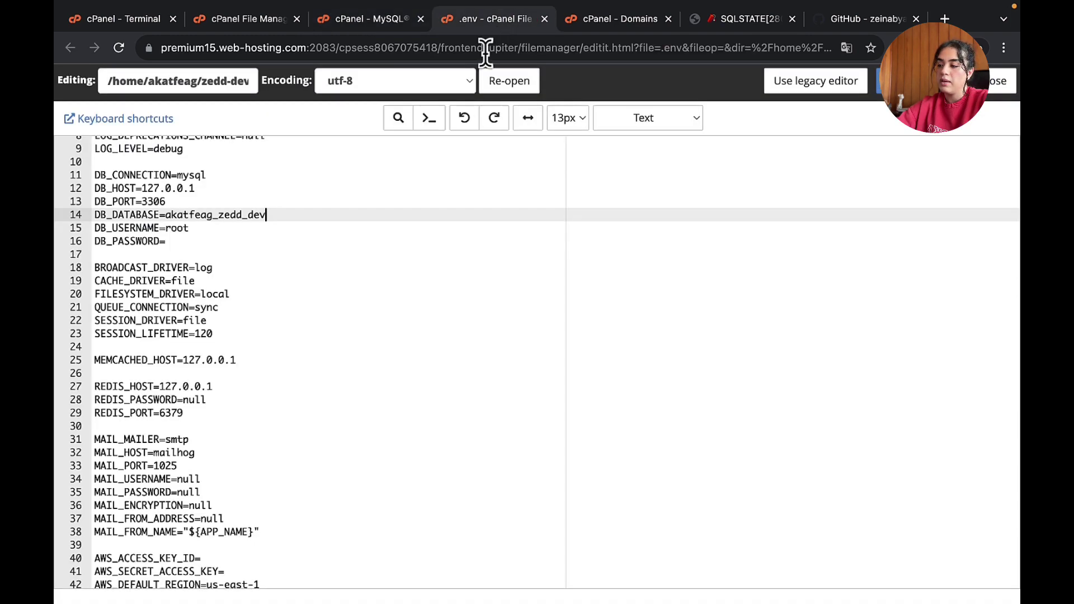
pyautogui.click(216, 242)
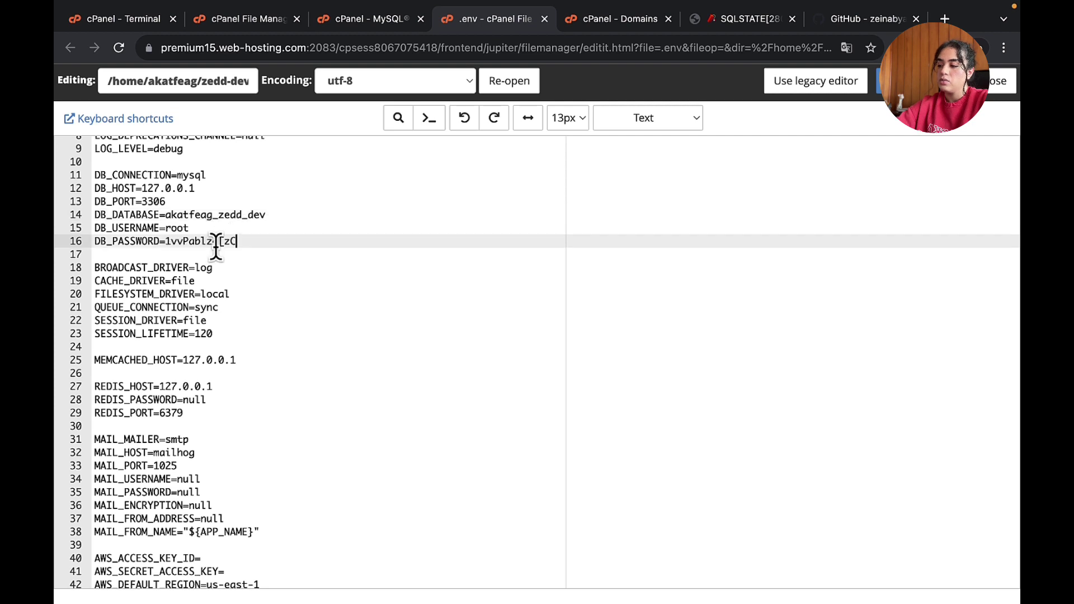
pyautogui.click(394, 22)
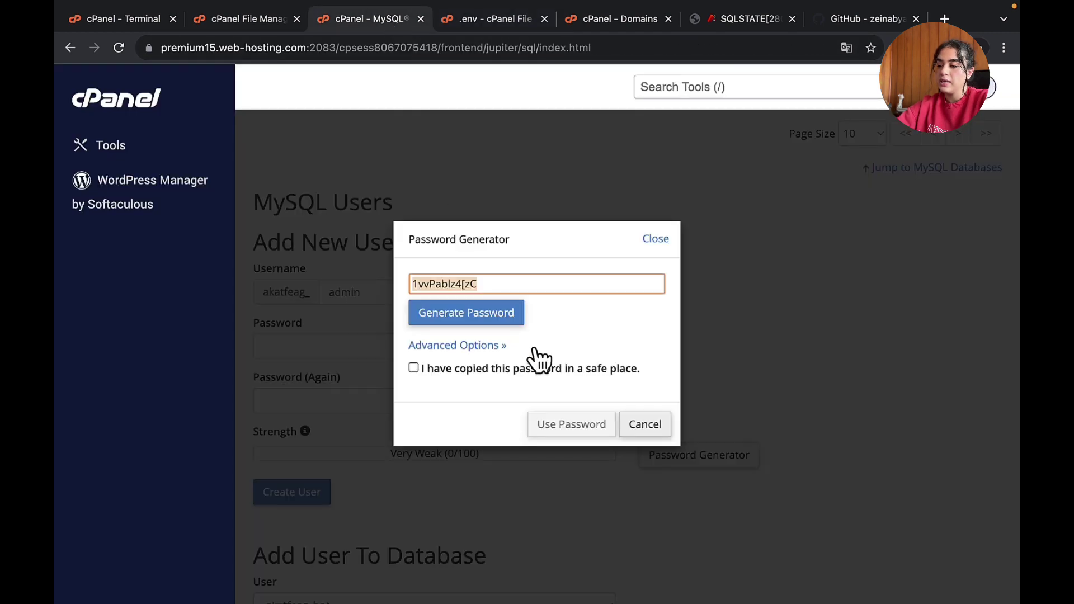
pyautogui.click(413, 368)
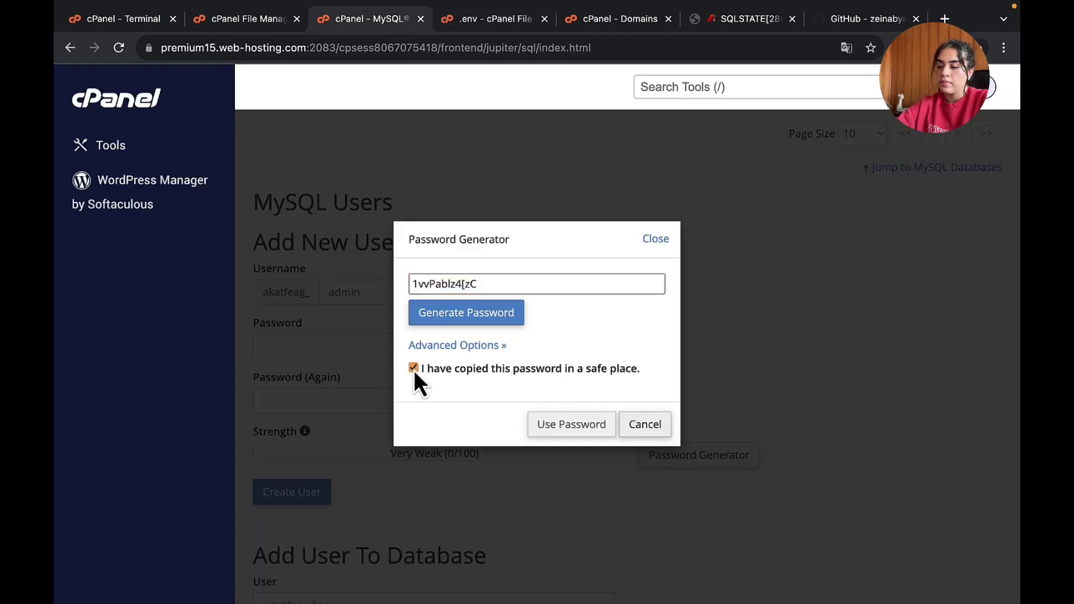
pyautogui.click(571, 425)
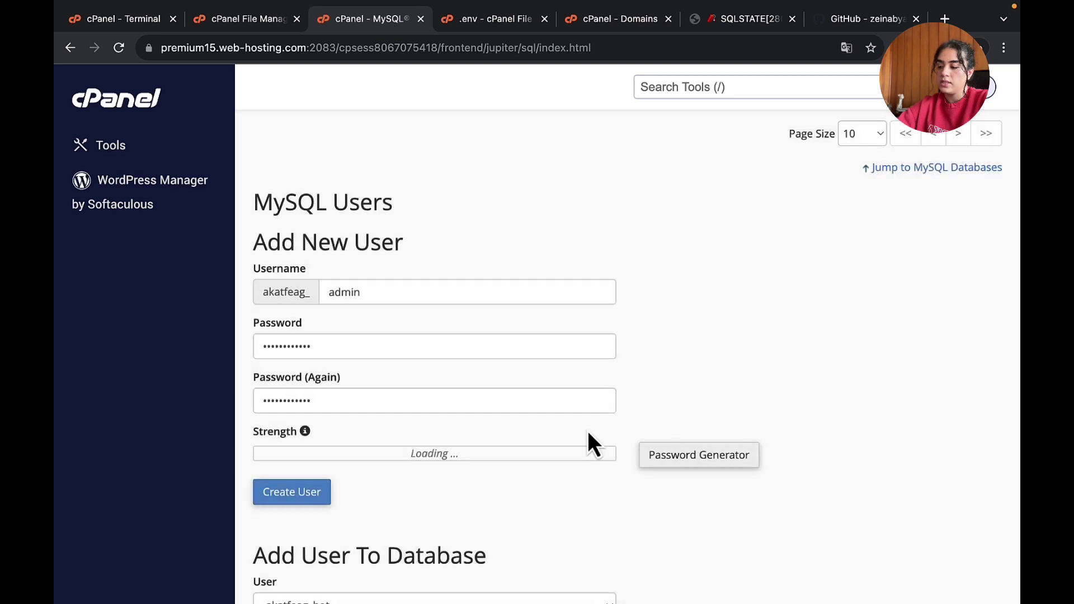
pyautogui.click(301, 493)
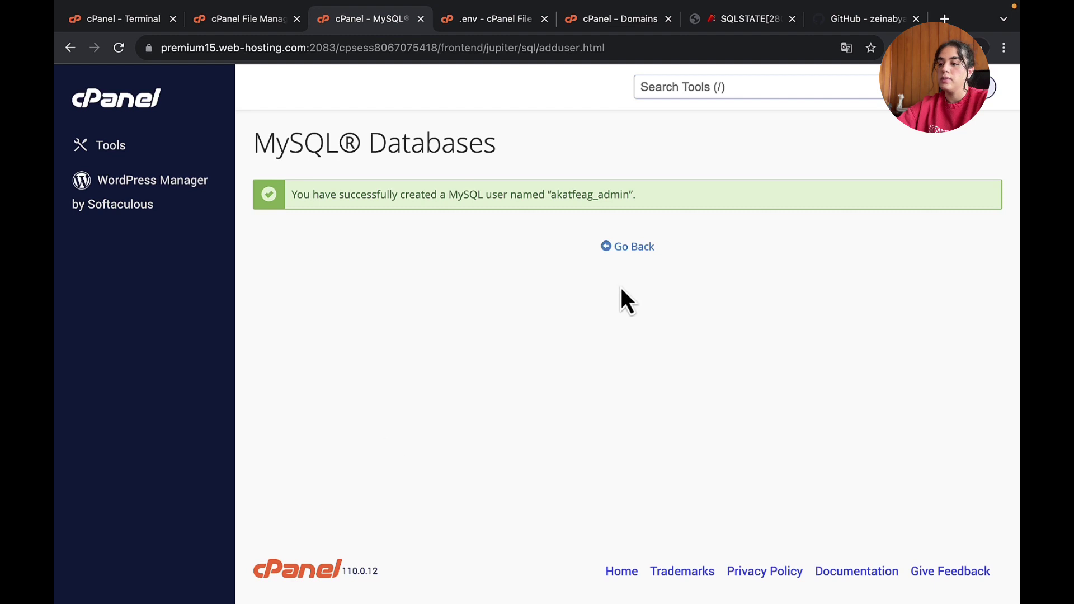
pyautogui.moveTo(553, 195); pyautogui.dragTo(627, 201)
# - Replace DB_USERNAME 'root' with the new prefixed admin user, save .env, and reload zedd-dev.com
pyautogui.click(482, 22)
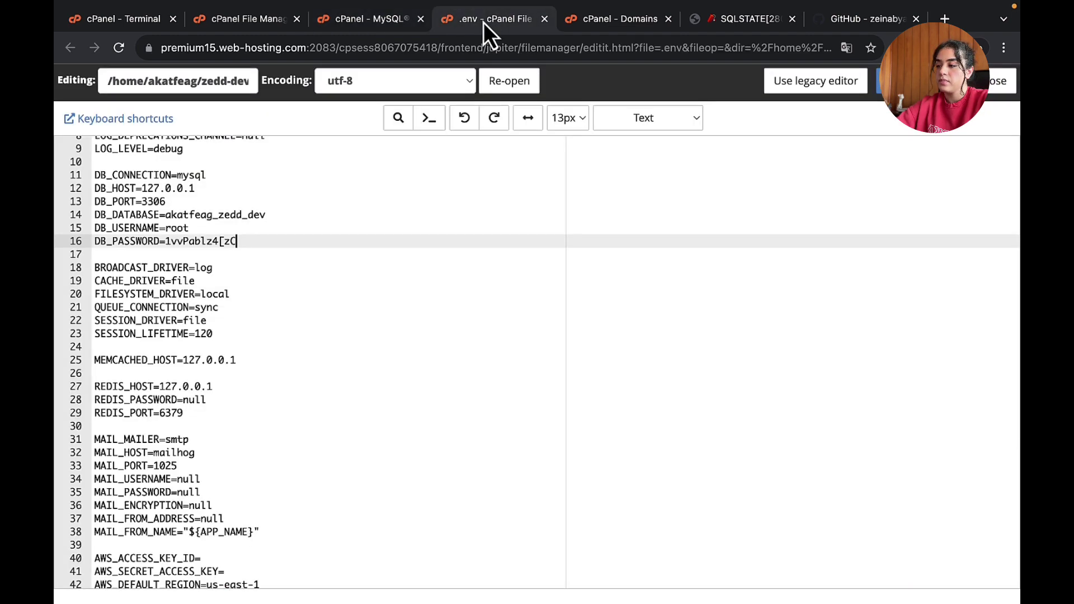
pyautogui.moveTo(166, 228); pyautogui.dragTo(231, 229)
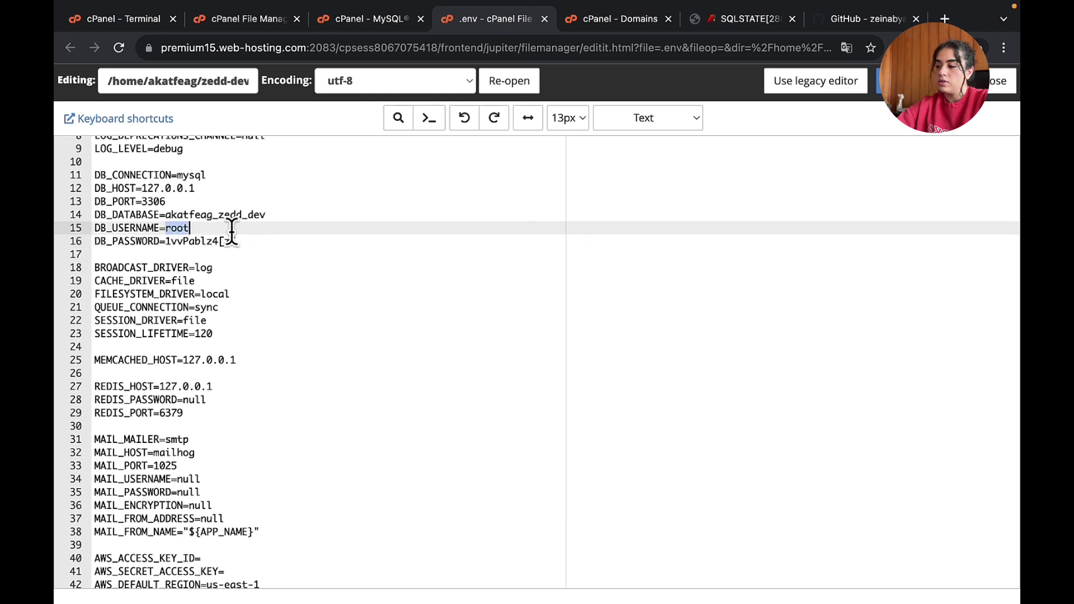
pyautogui.write('akatfeag_admin')
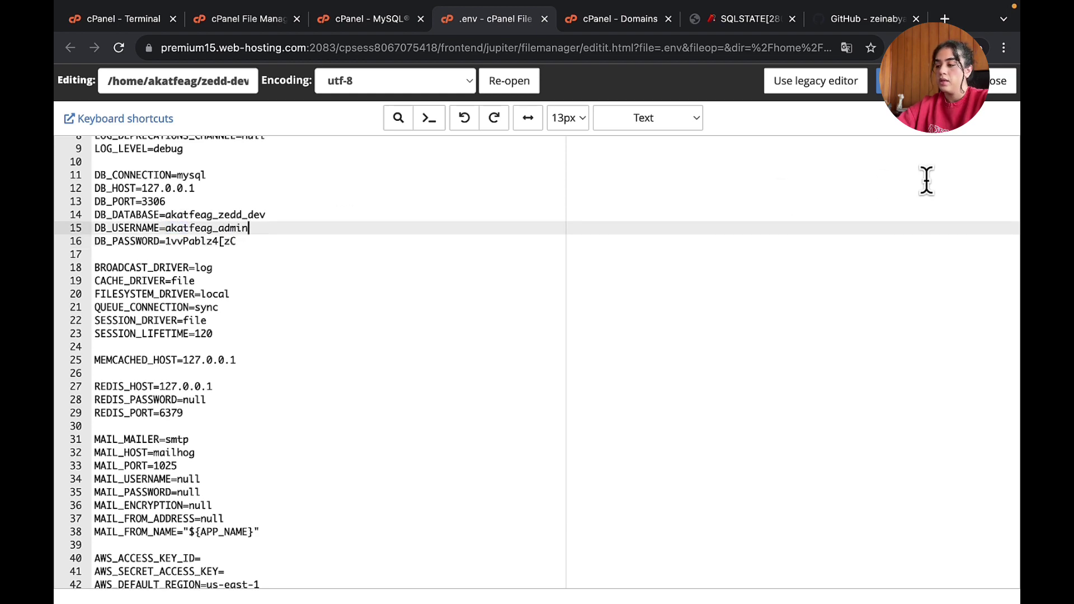
pyautogui.click(917, 83)
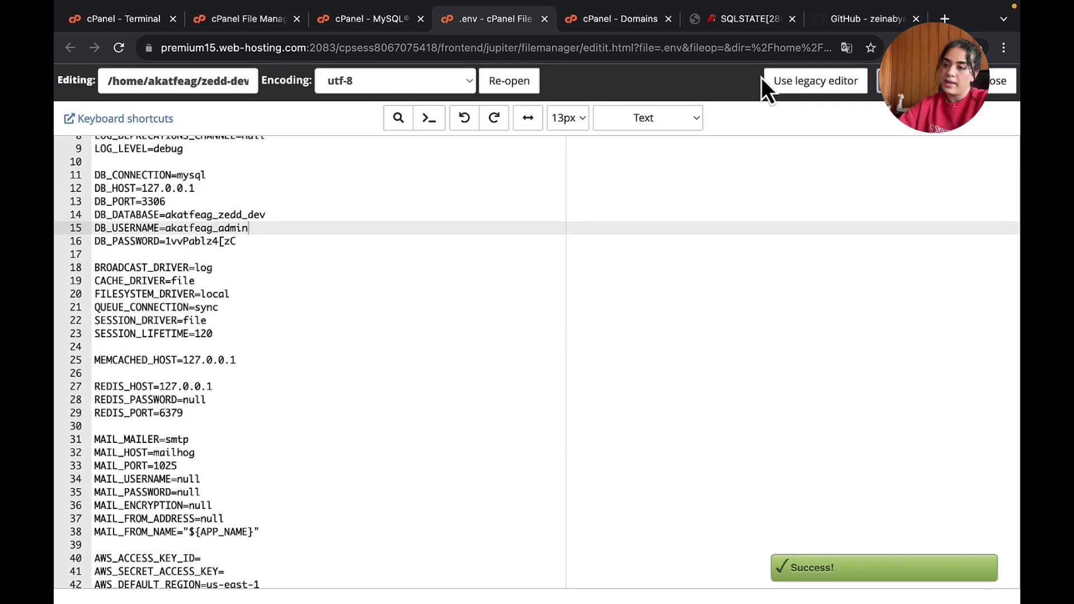
pyautogui.click(744, 19)
pyautogui.click(717, 47)
pyautogui.press('Return')
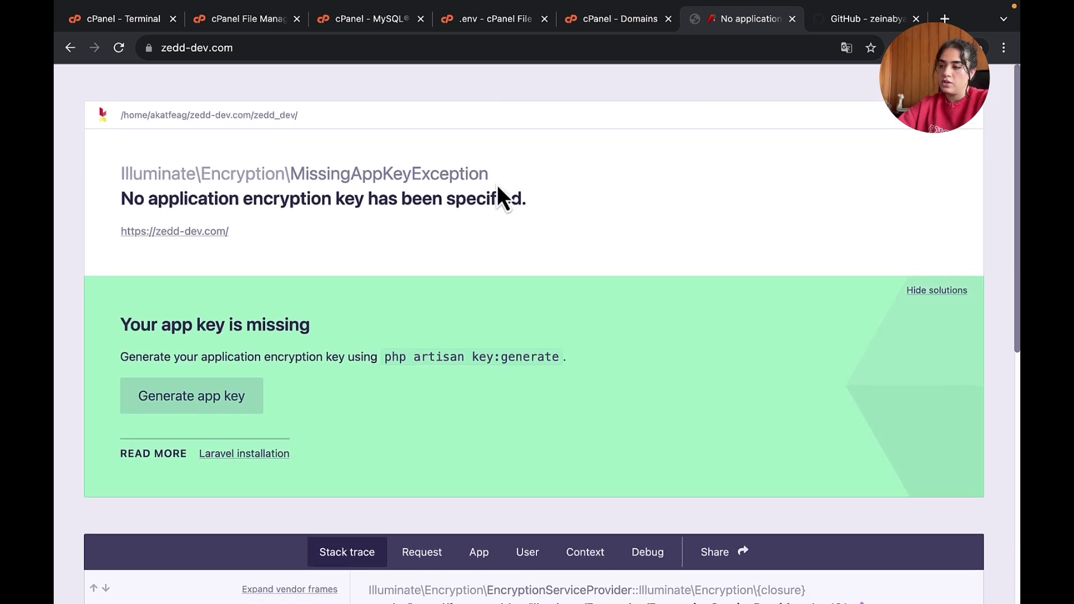
# - Reload zedd-dev.com to see the MissingAppKeyException, then go back to the main MySQL Databases page
pyautogui.click(511, 48)
pyautogui.press('Return')
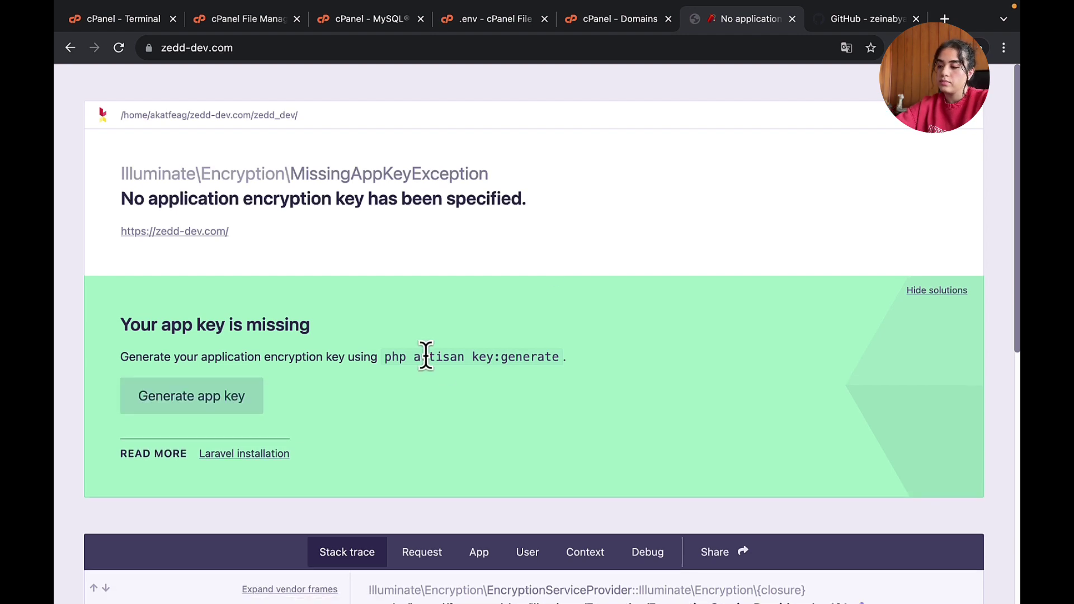
pyautogui.moveTo(498, 8)
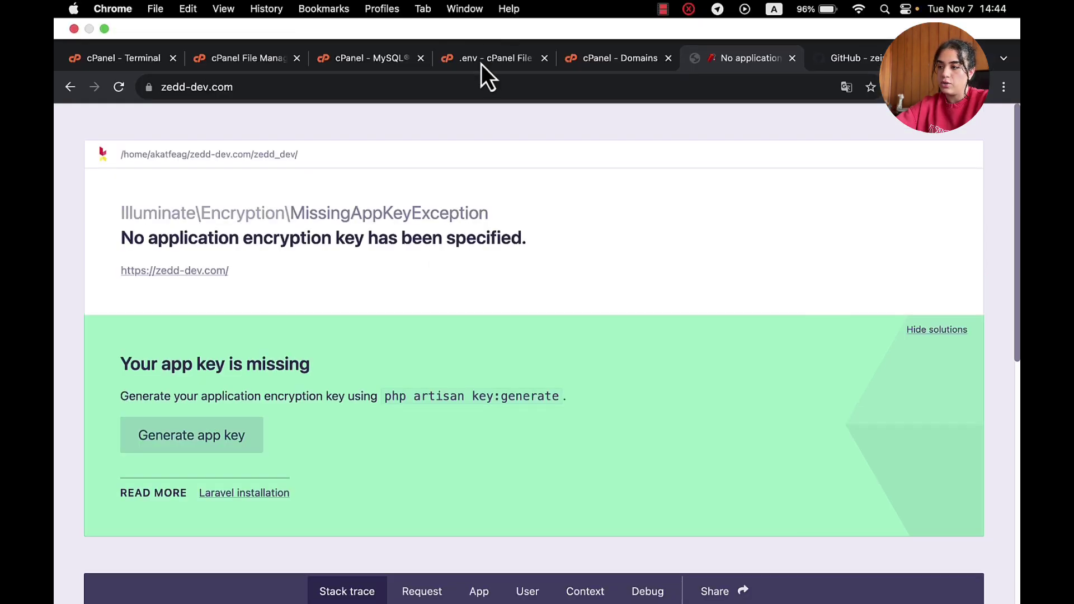
pyautogui.click(367, 58)
pyautogui.click(648, 251)
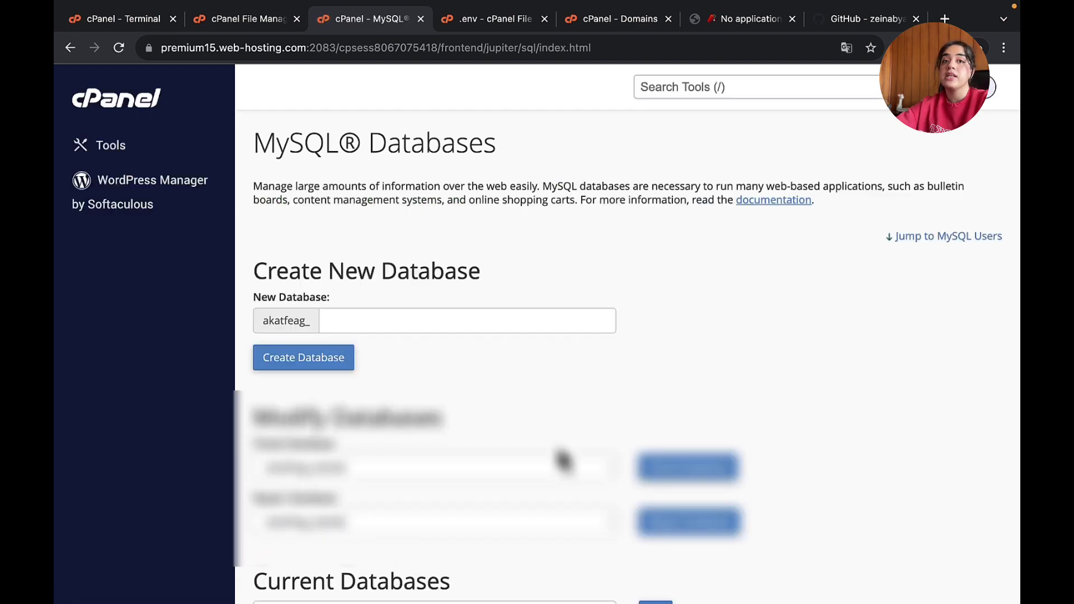
# - Under Add User To Database, choose the _admin user and the _zedd_dev database, then add them
pyautogui.scroll(-1, 547, 506)
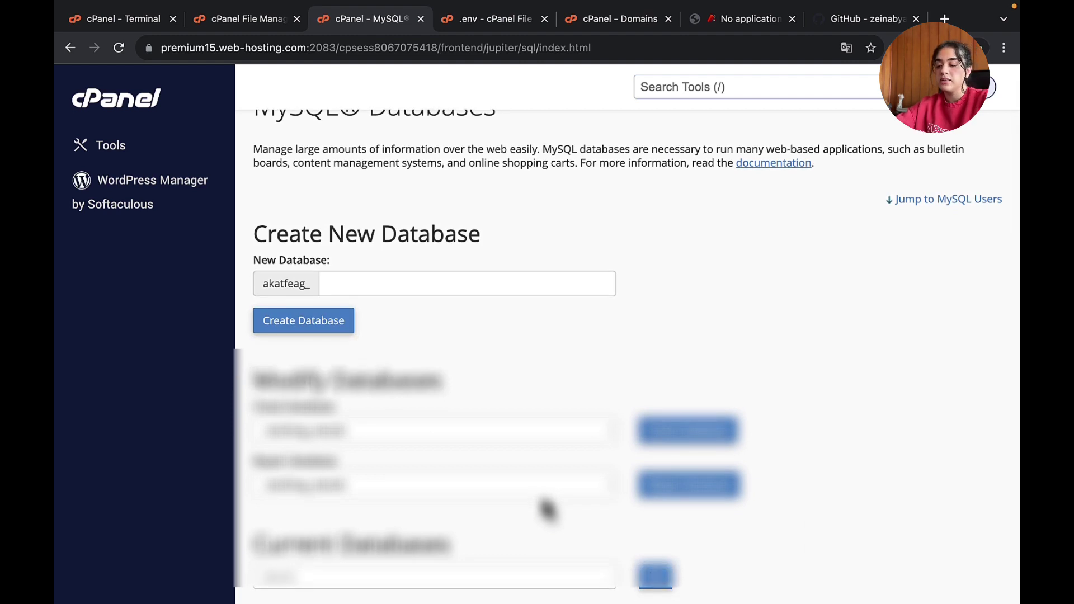
pyautogui.scroll(-20, 546, 506)
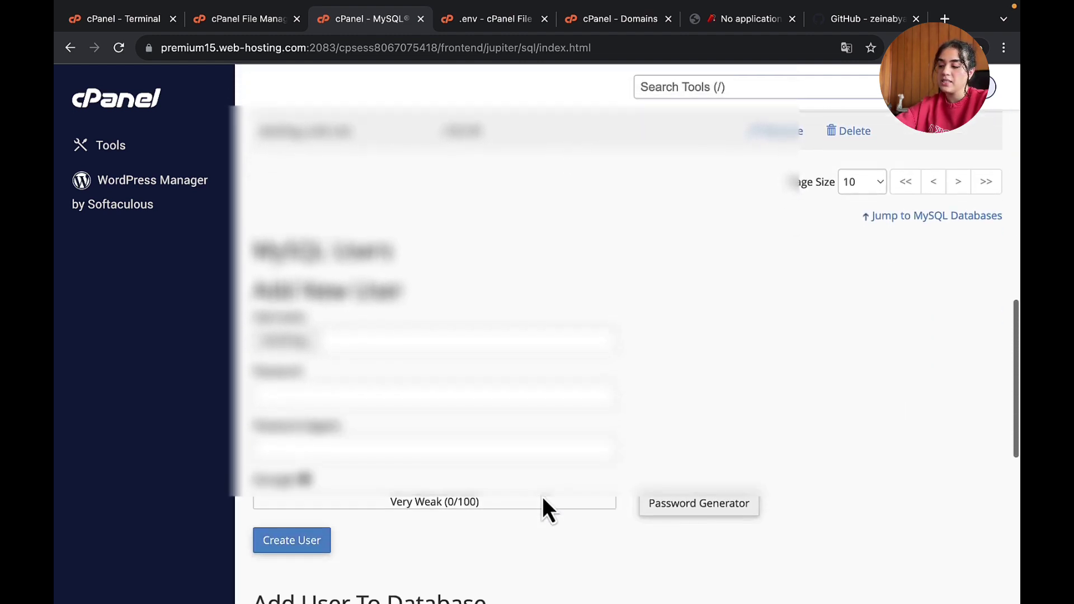
pyautogui.scroll(-10, 545, 506)
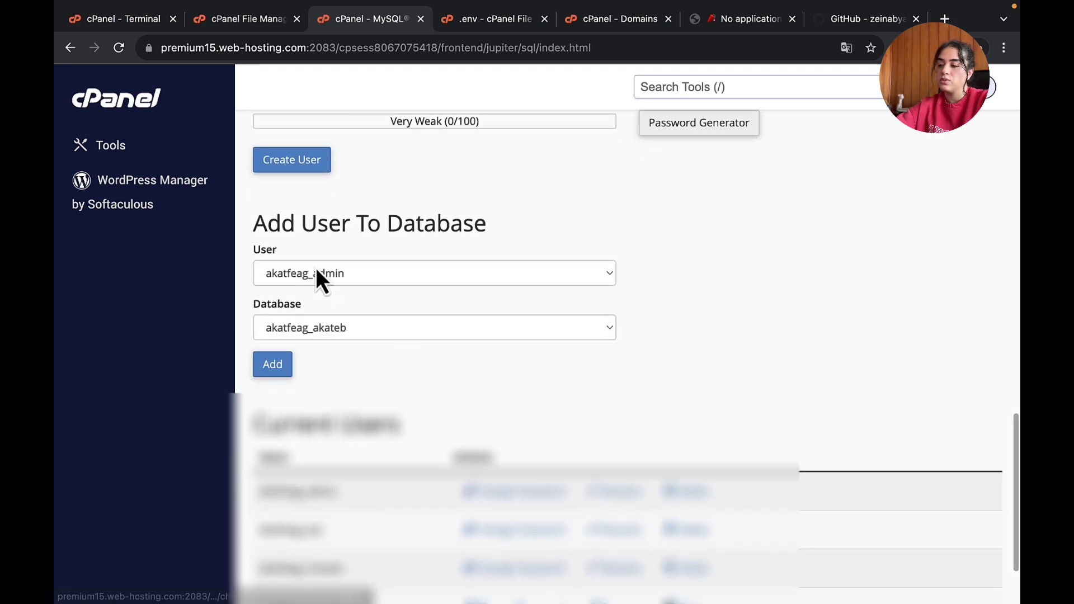
pyautogui.click(447, 278)
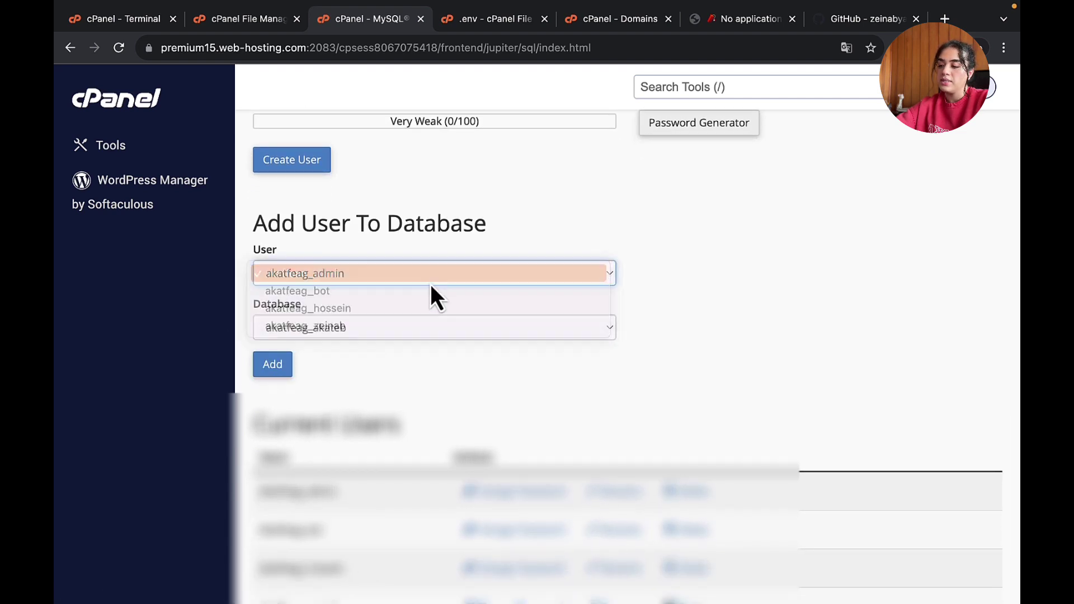
pyautogui.click(434, 278)
pyautogui.click(415, 330)
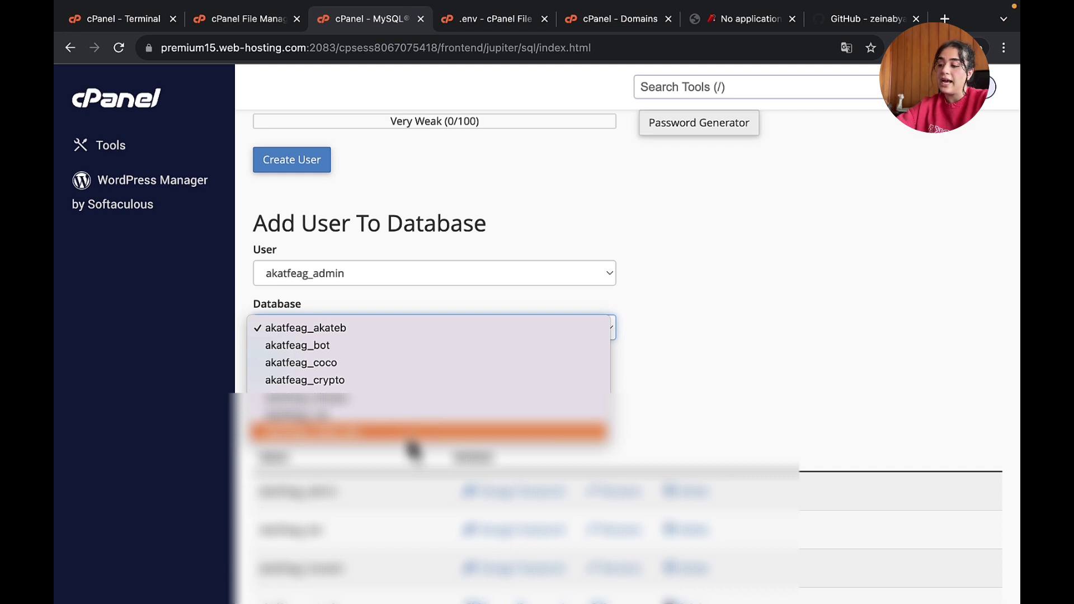
pyautogui.click(411, 435)
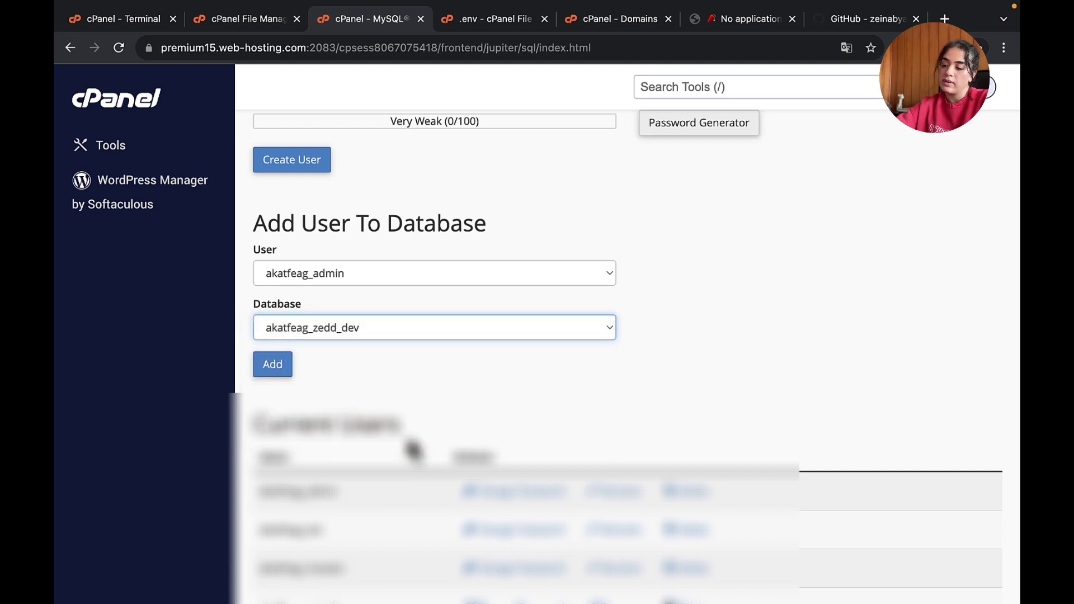
pyautogui.click(263, 366)
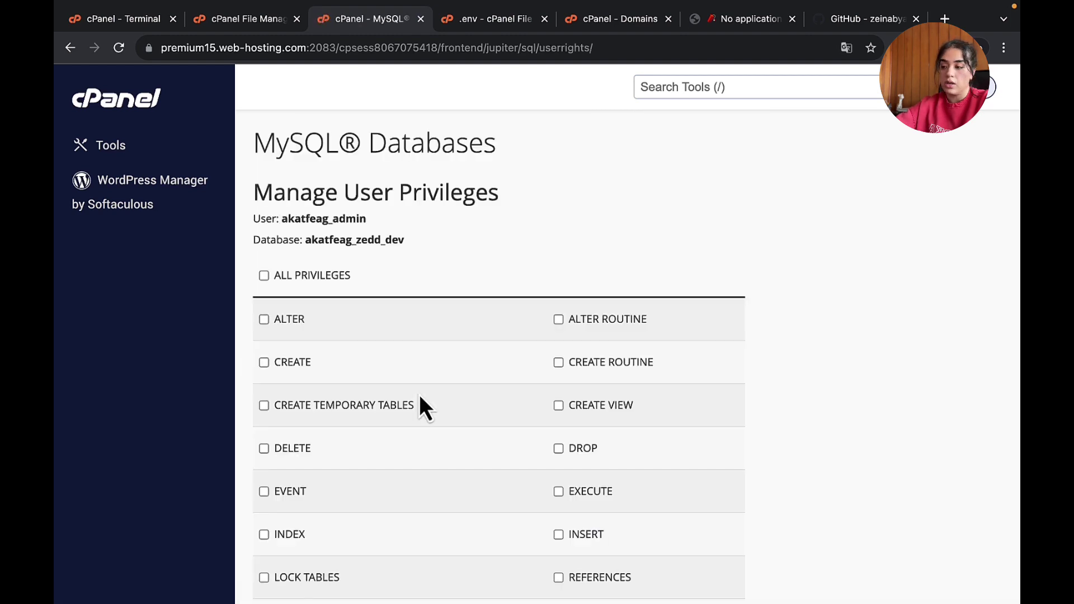
# - Tick ALL PRIVILEGES for the admin user on zedd_dev, save, and return to MySQL Databases
pyautogui.click(267, 279)
pyautogui.scroll(-5, 403, 447)
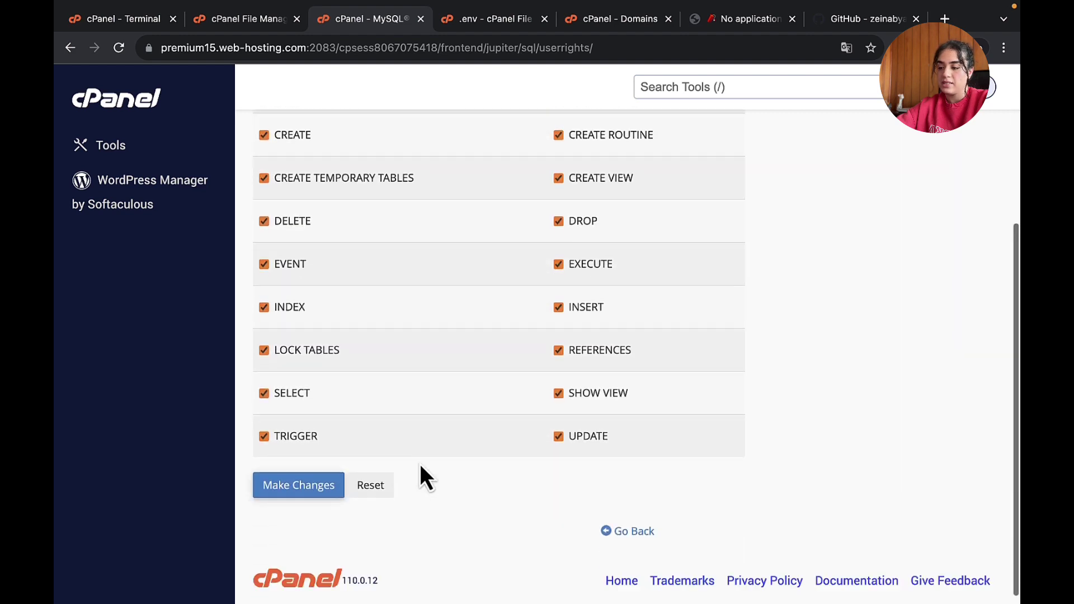
pyautogui.click(290, 478)
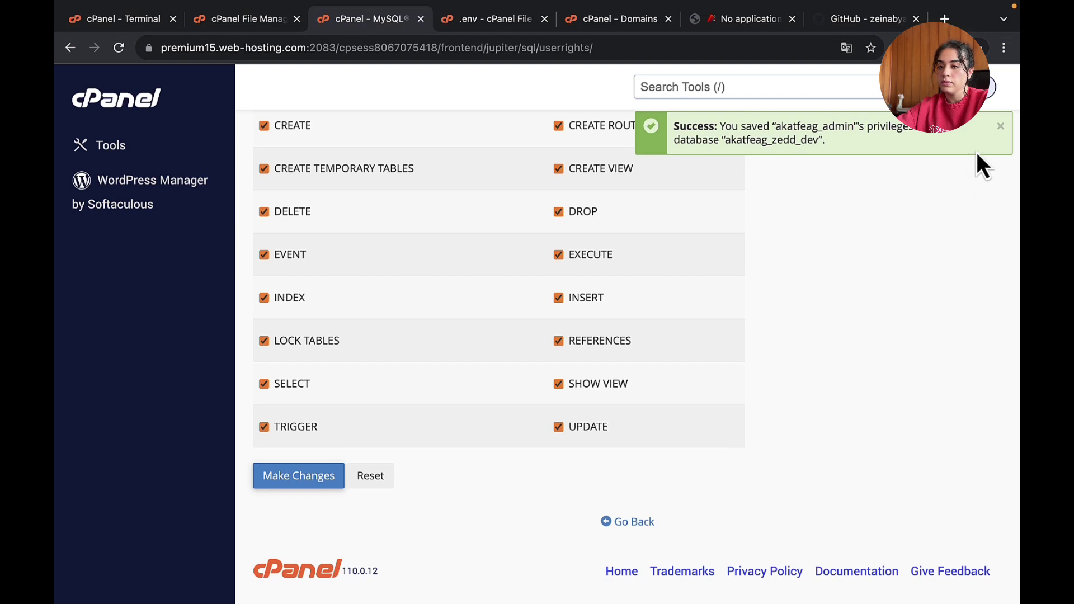
pyautogui.click(1001, 128)
pyautogui.scroll(5, 721, 335)
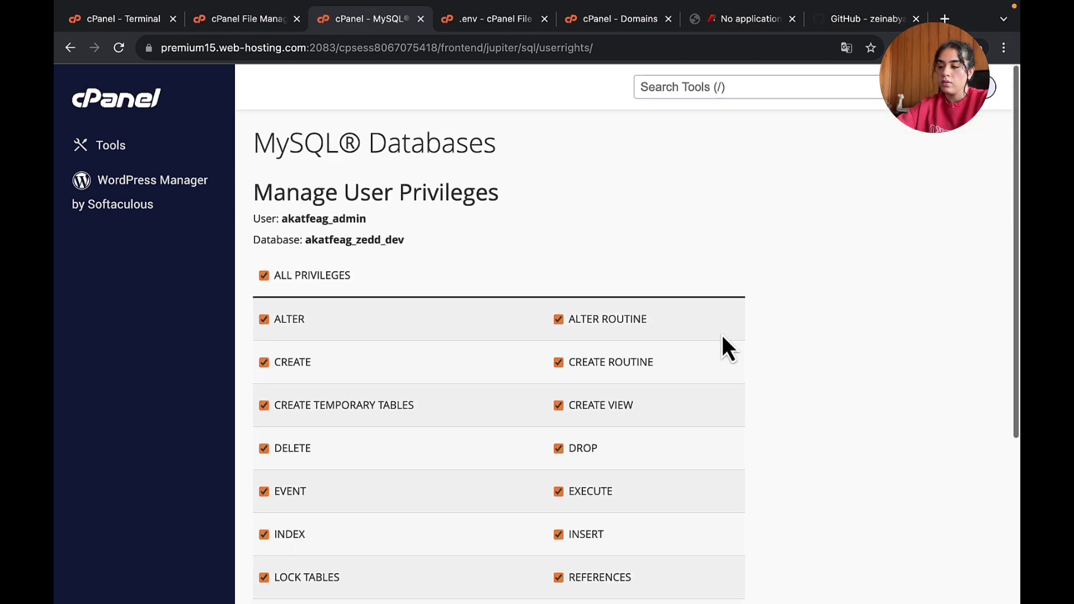
pyautogui.scroll(-5, 722, 334)
pyautogui.click(636, 522)
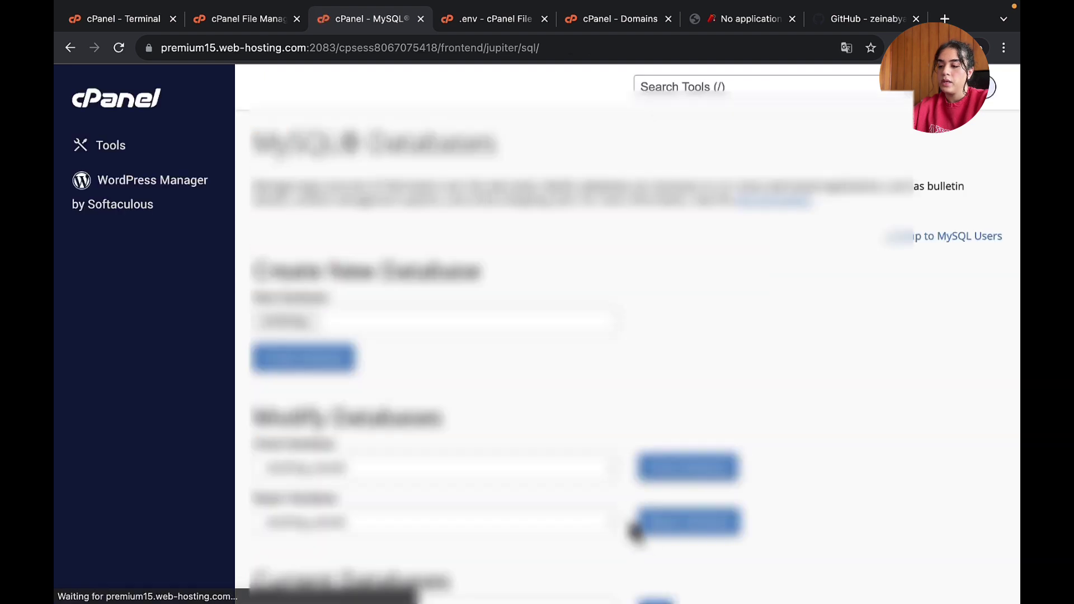
# - Confirm Current Databases lists the admin user on zedd_dev, then return to the zedd-dev.com tab
pyautogui.scroll(-20, 690, 293)
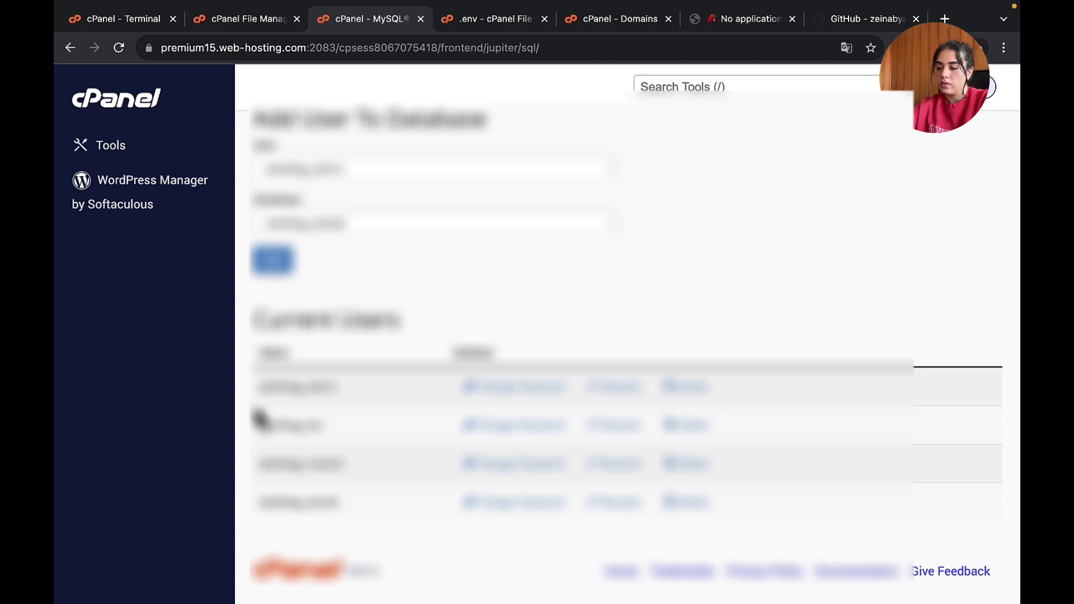
pyautogui.scroll(4, 386, 338)
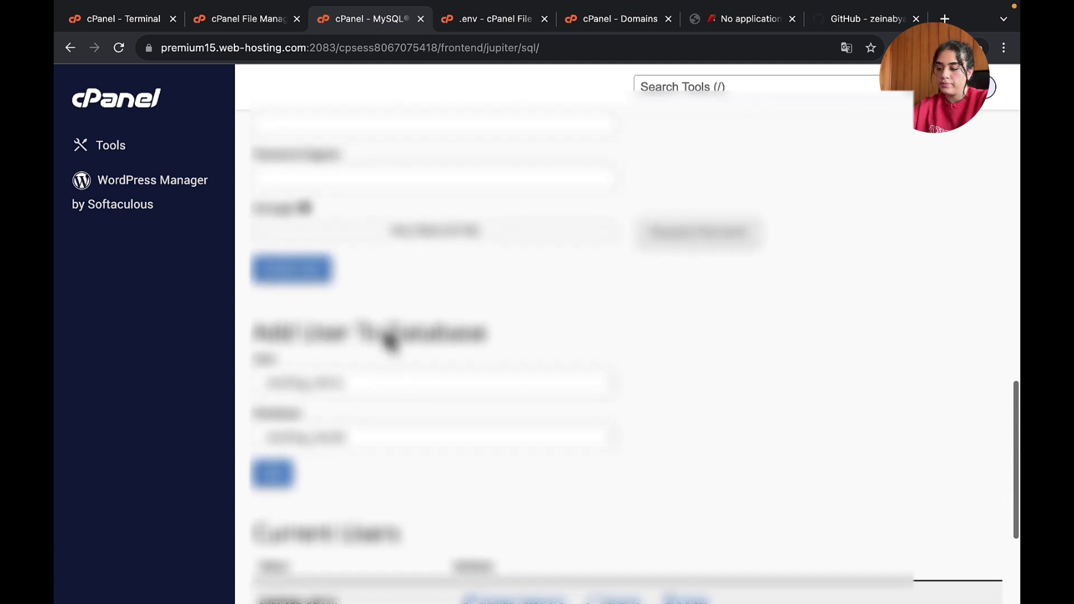
pyautogui.scroll(-4, 391, 340)
pyautogui.scroll(12, 386, 342)
pyautogui.scroll(3, 390, 341)
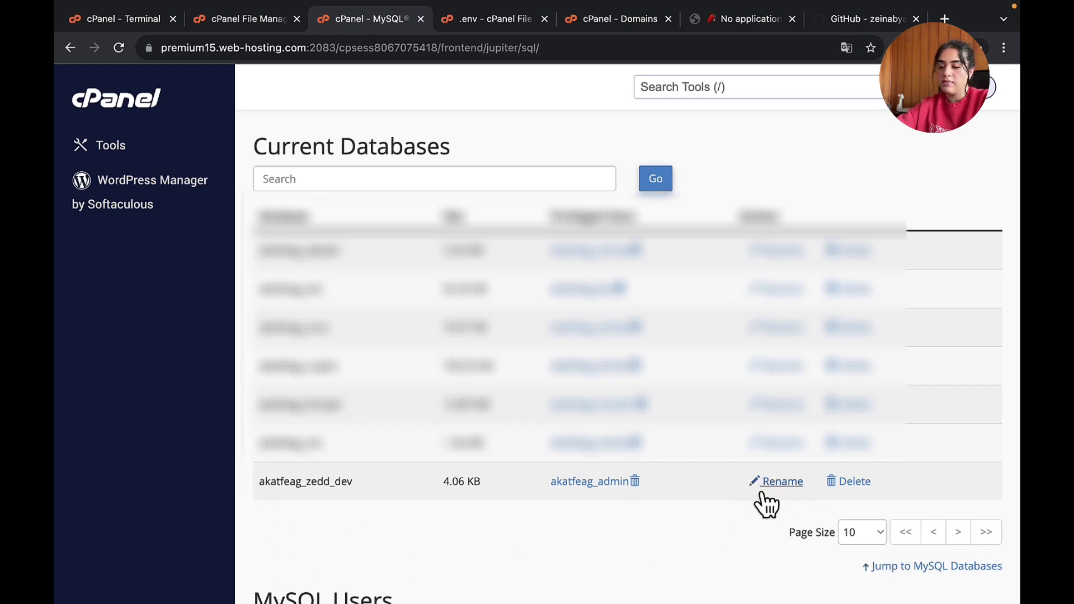
pyautogui.click(739, 16)
# - Reload zedd-dev.com and select the suggested php artisan key:generate command
pyautogui.click(712, 46)
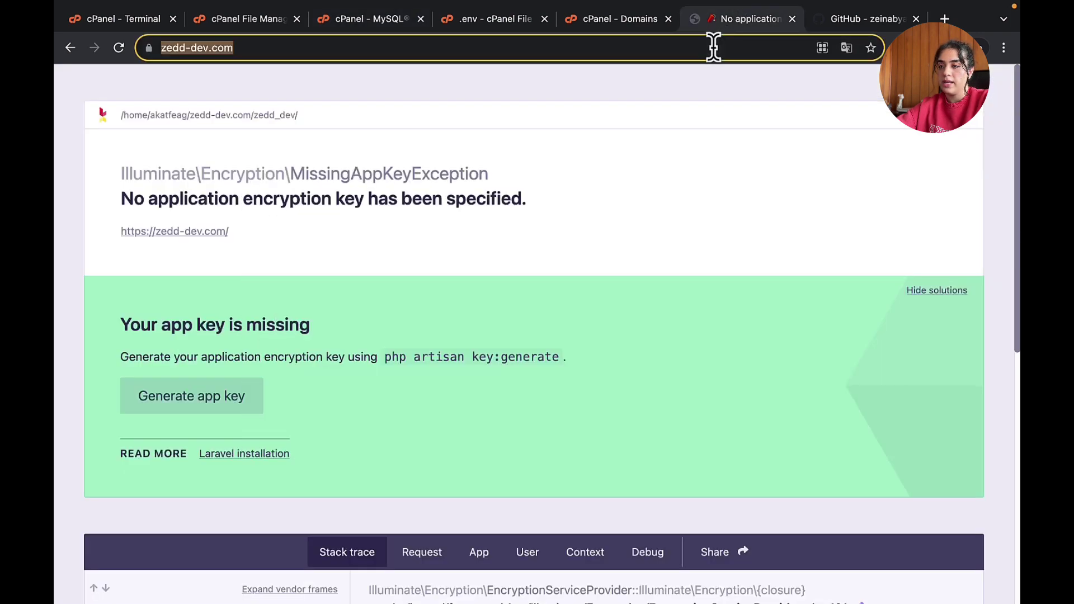
pyautogui.press('Return')
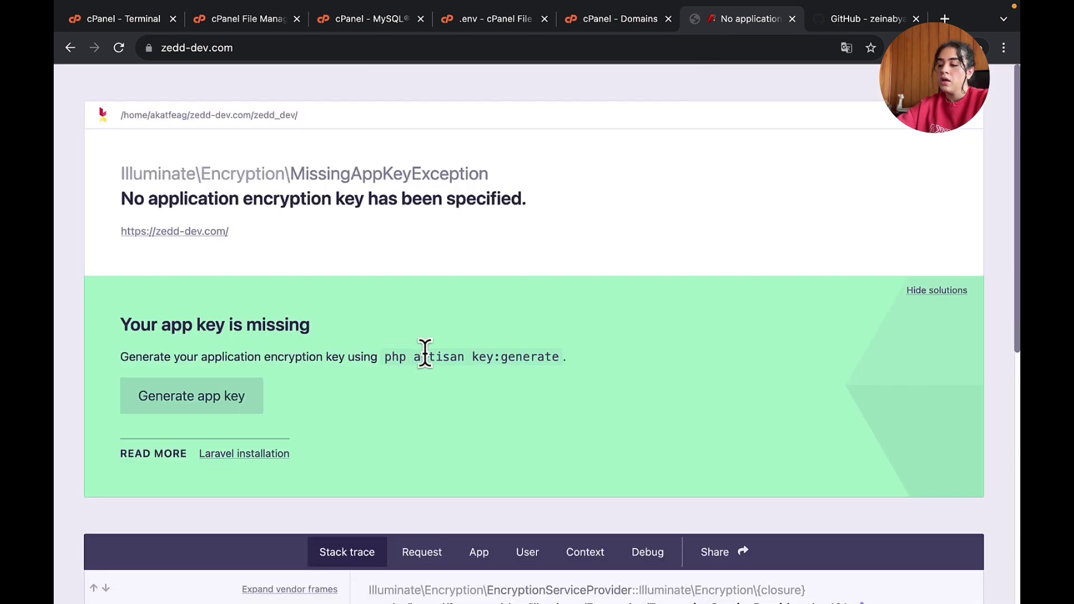
pyautogui.moveTo(385, 356); pyautogui.dragTo(556, 357)
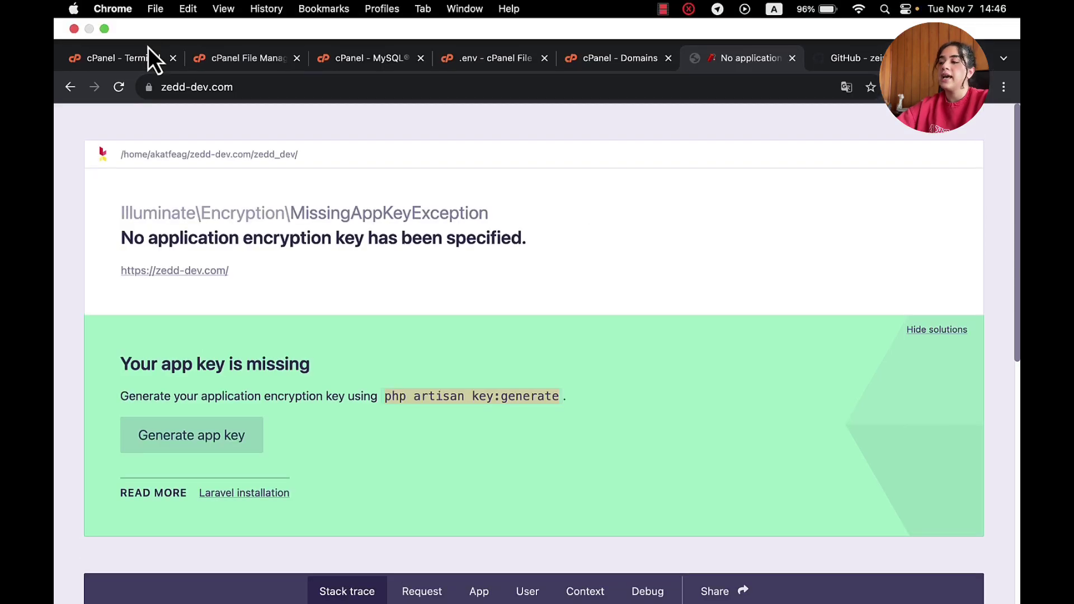
# - Rerun php artisan key:generate in the cPanel Terminal, then reload zedd-dev.com
pyautogui.click(143, 18)
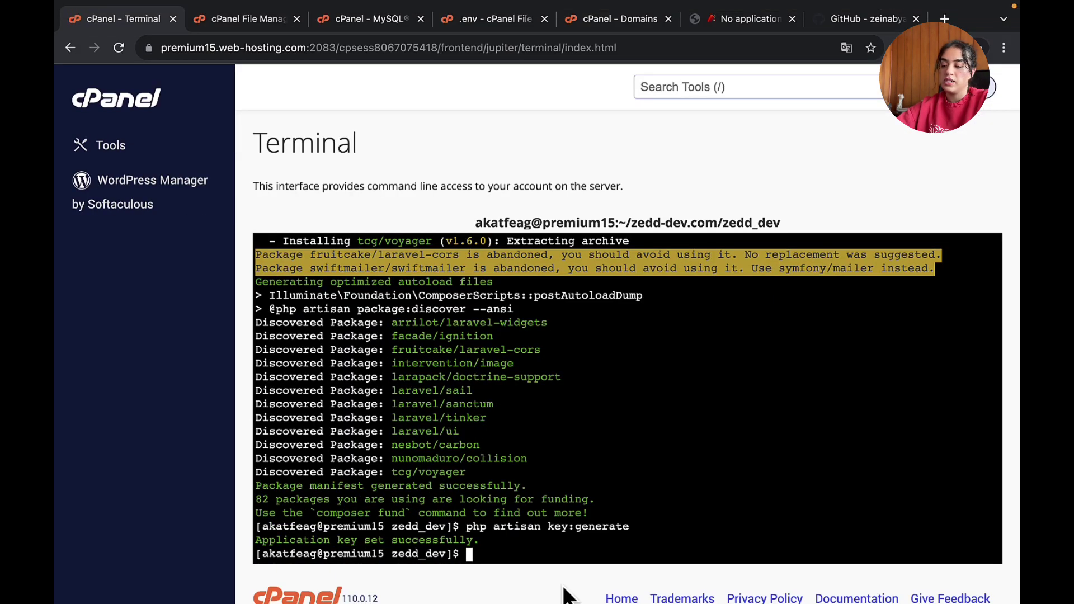
pyautogui.press('Up')
pyautogui.press('Return')
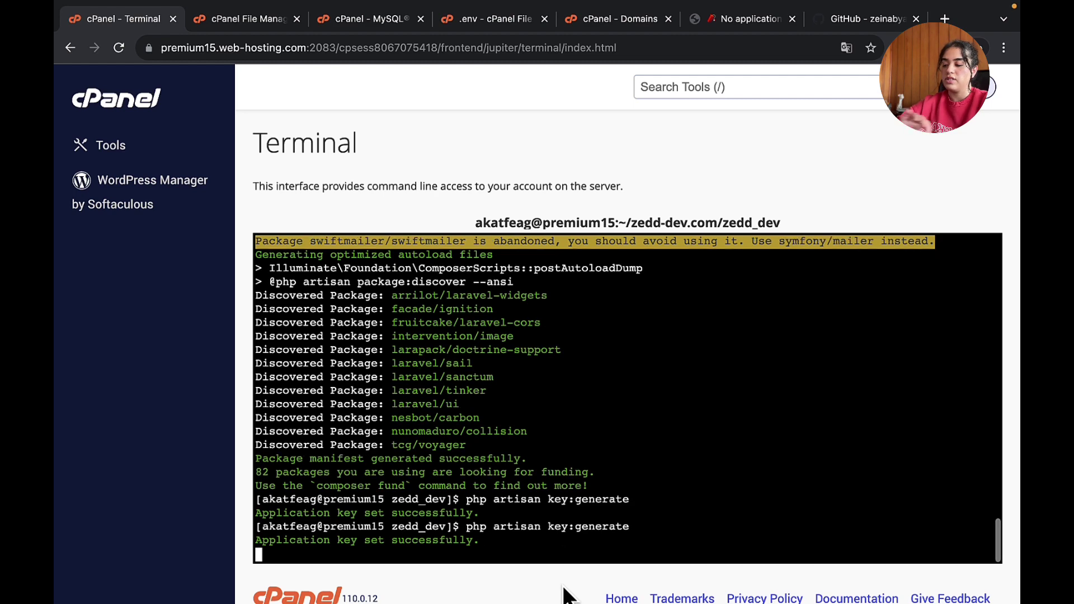
pyautogui.click(749, 24)
pyautogui.click(731, 46)
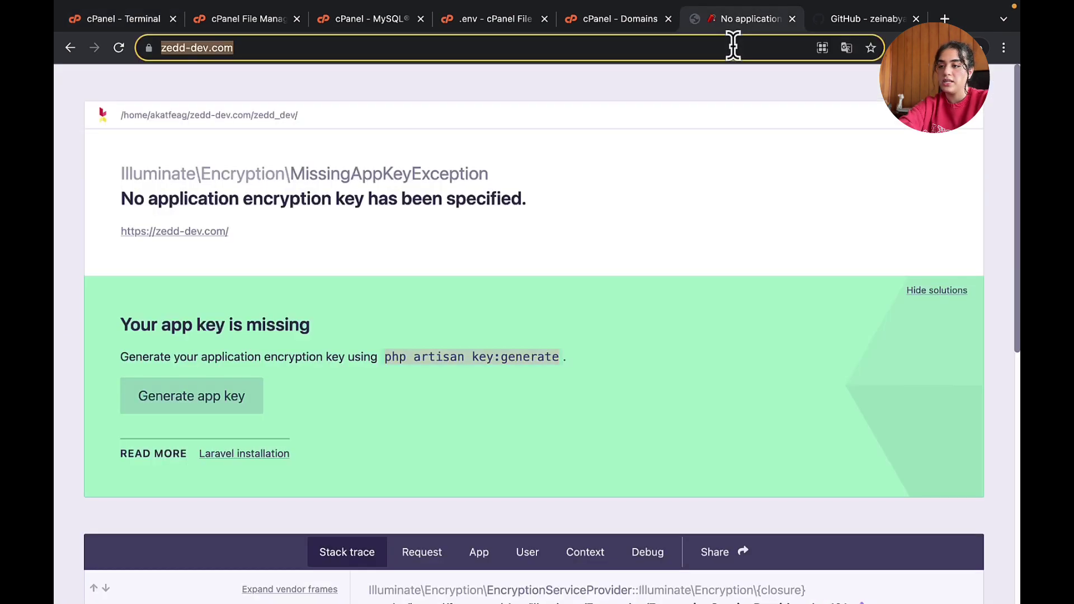
pyautogui.press('Return')
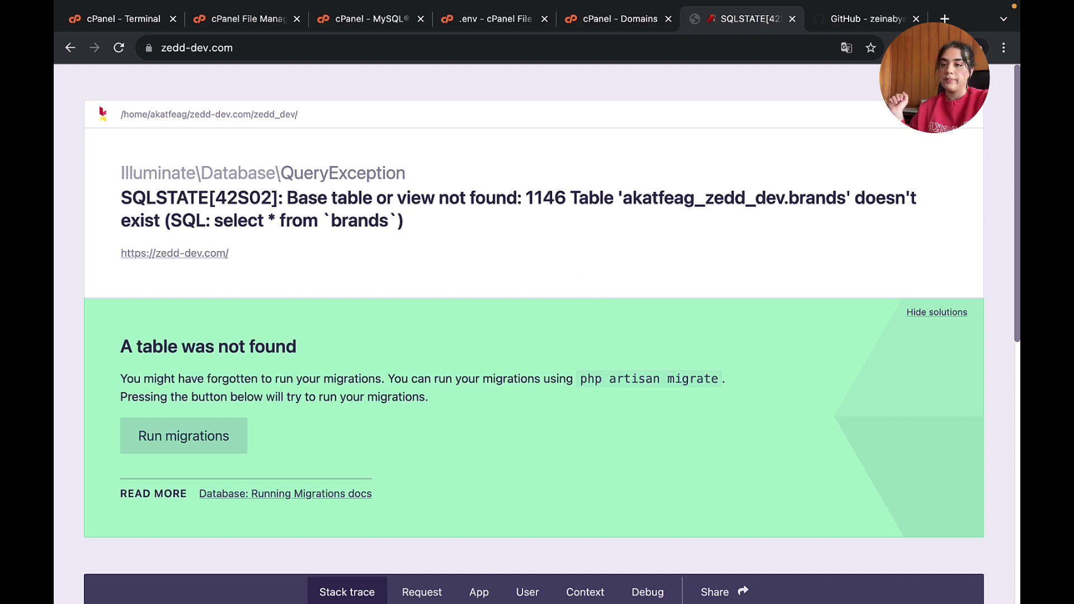
# - Open local phpMyAdmin in a new tab and select the zedd_dev database
pyautogui.click(943, 18)
pyautogui.write('php')
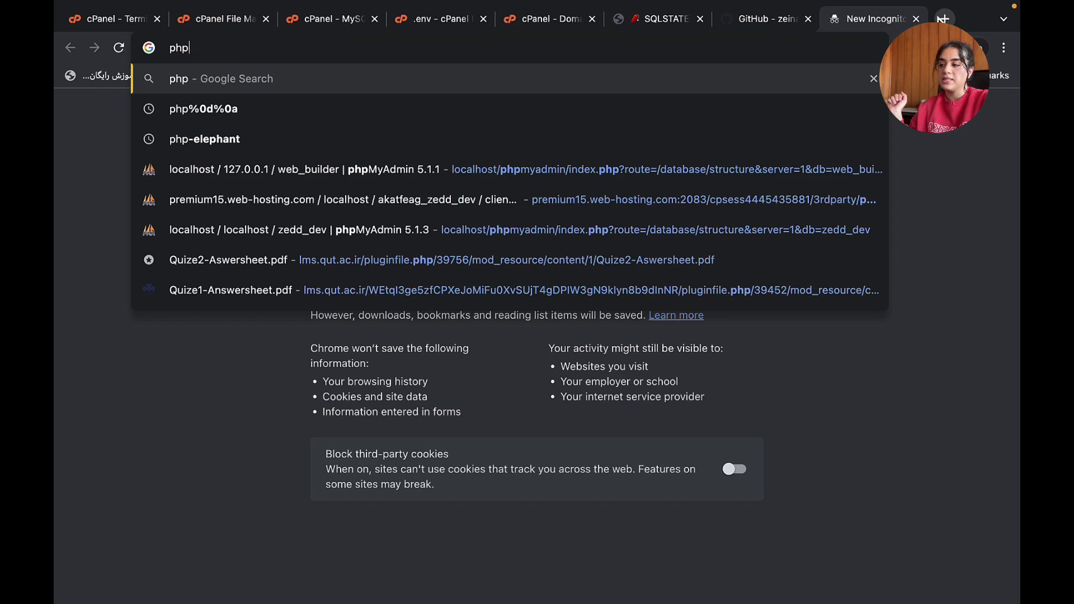
pyautogui.press('Down')
pyautogui.press('Down')
pyautogui.press('Down')
pyautogui.press('Return')
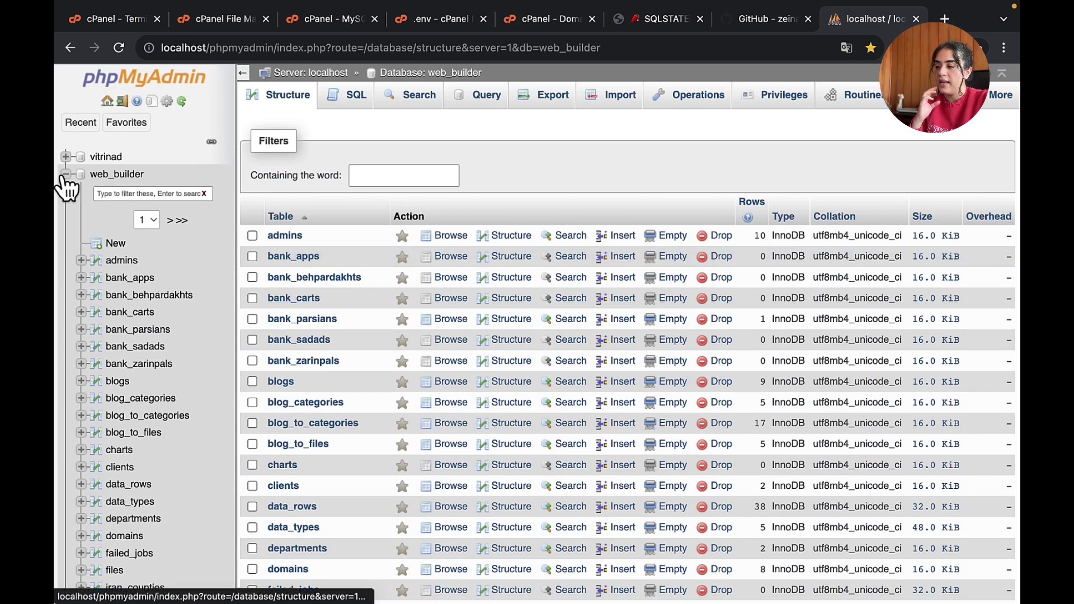
pyautogui.click(65, 174)
pyautogui.click(66, 535)
pyautogui.click(111, 535)
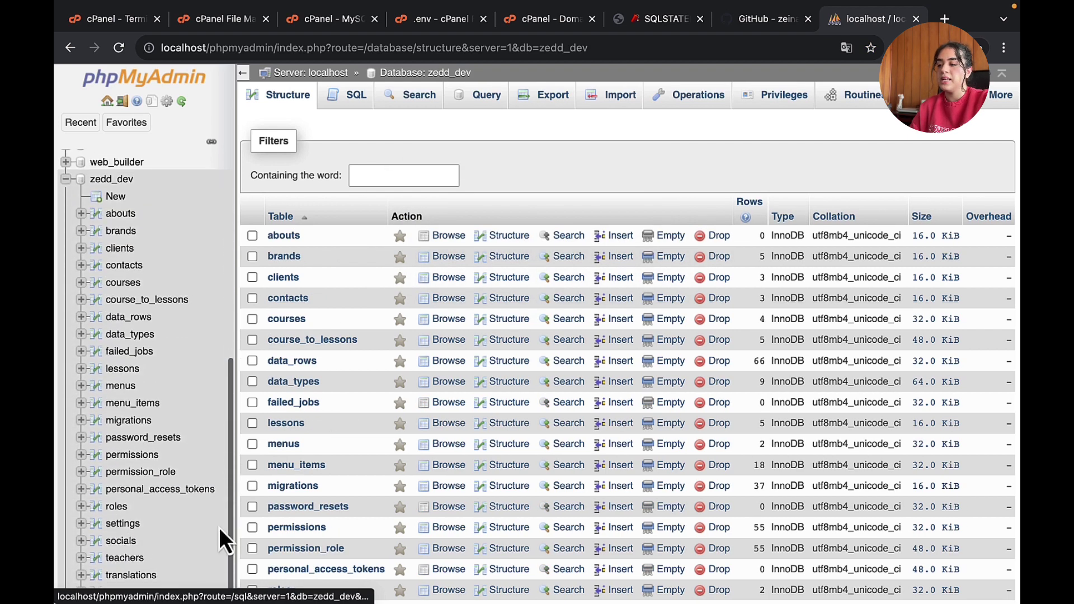
# - Export zedd_dev in SQL format and save zedd_dev.sql to the Desktop
pyautogui.scroll(-2, 522, 354)
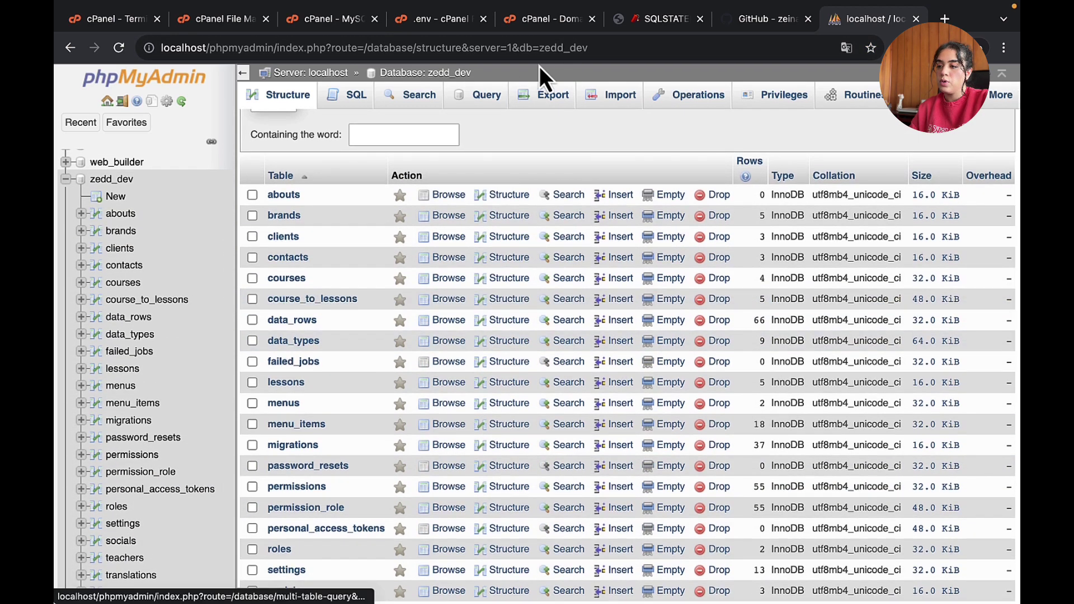
pyautogui.click(549, 101)
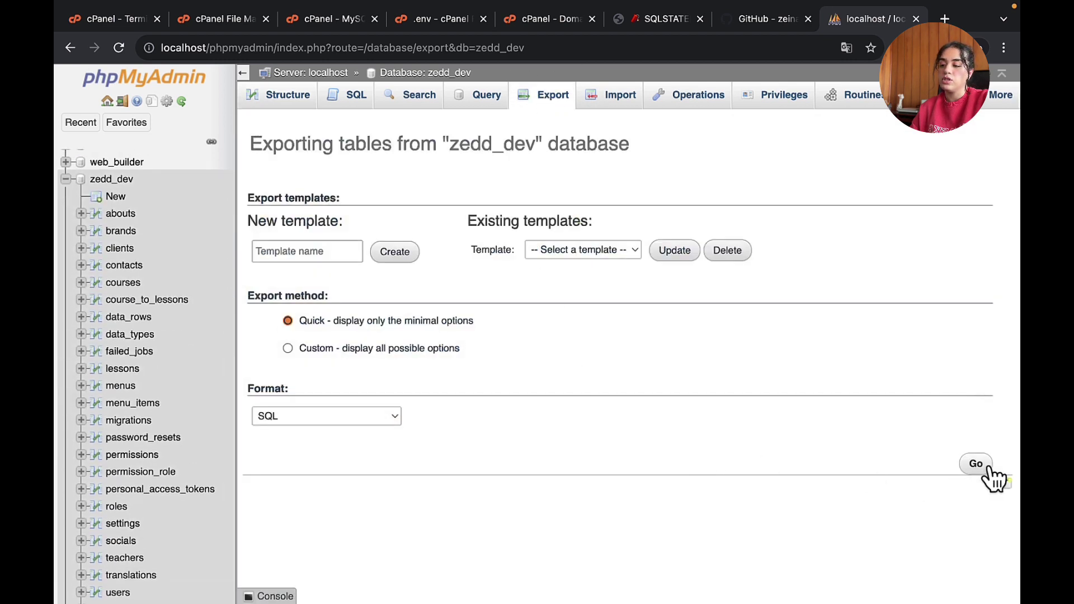
pyautogui.click(372, 418)
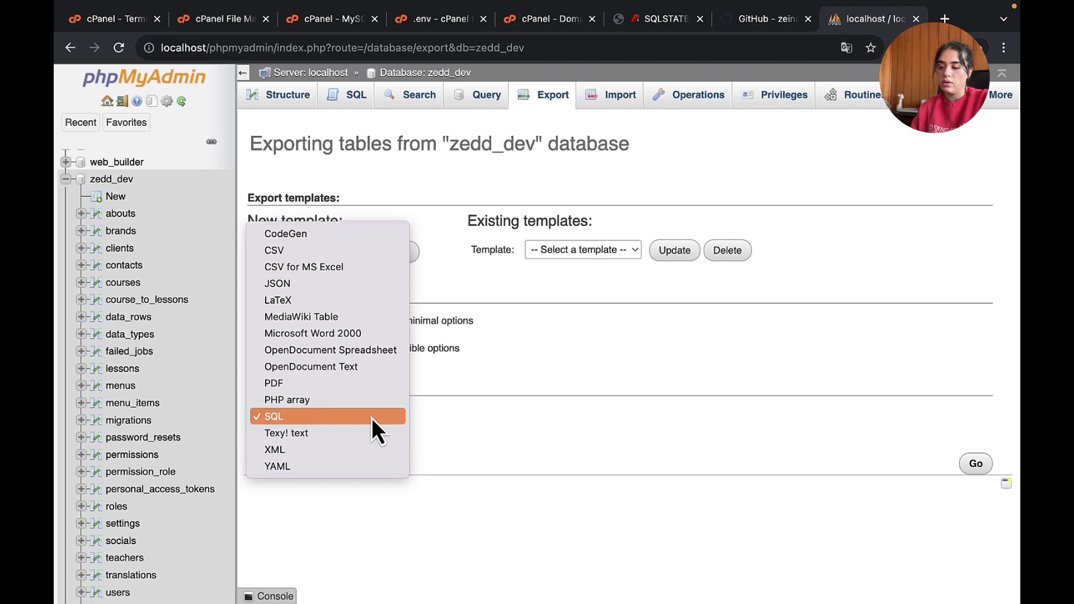
pyautogui.click(371, 418)
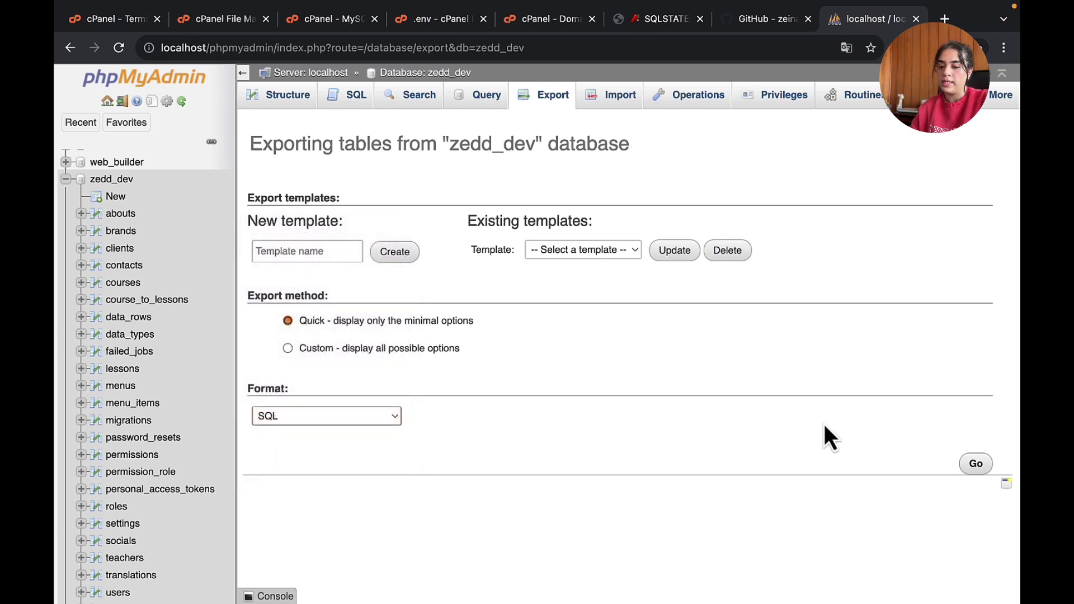
pyautogui.click(982, 469)
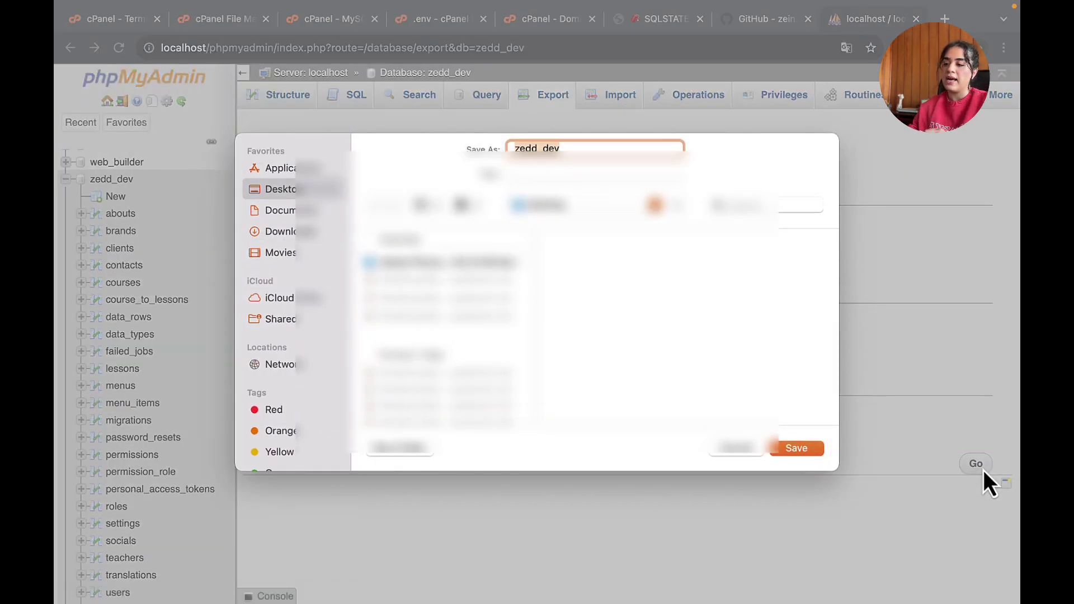
pyautogui.click(307, 212)
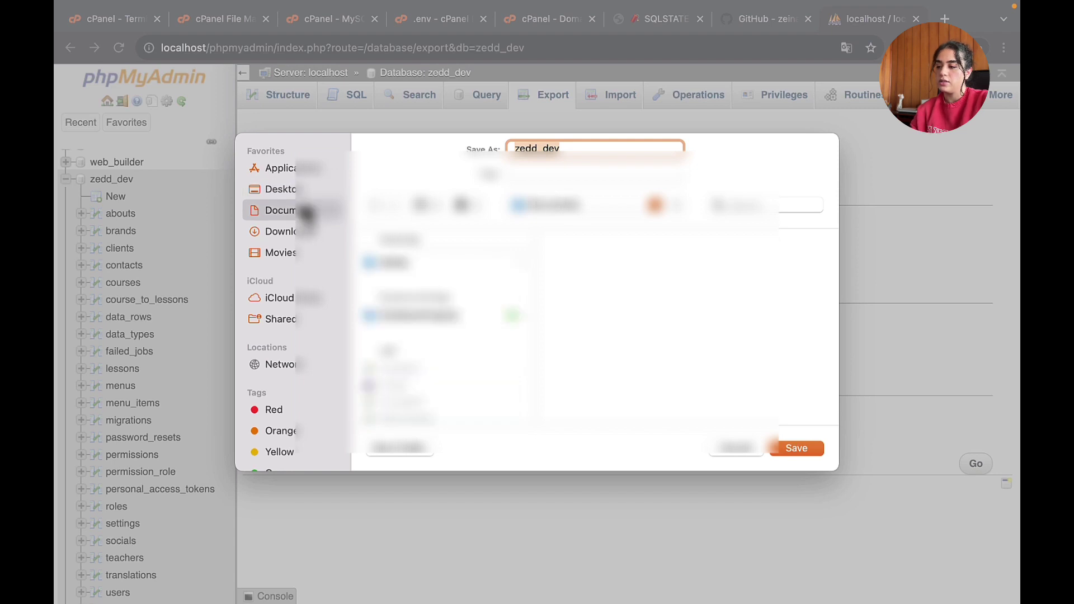
pyautogui.press('super+d')
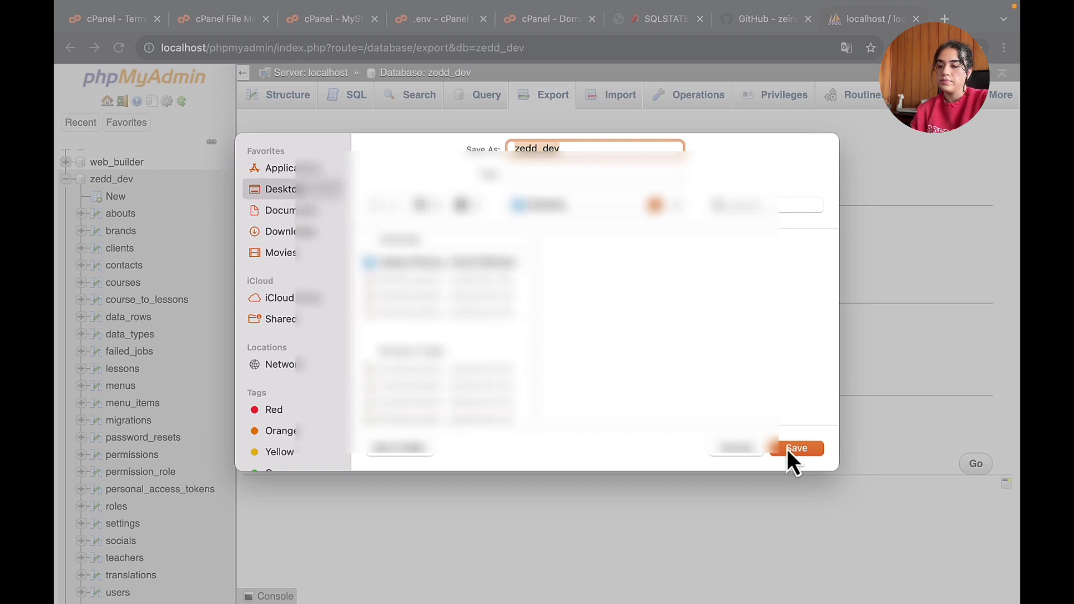
pyautogui.click(800, 448)
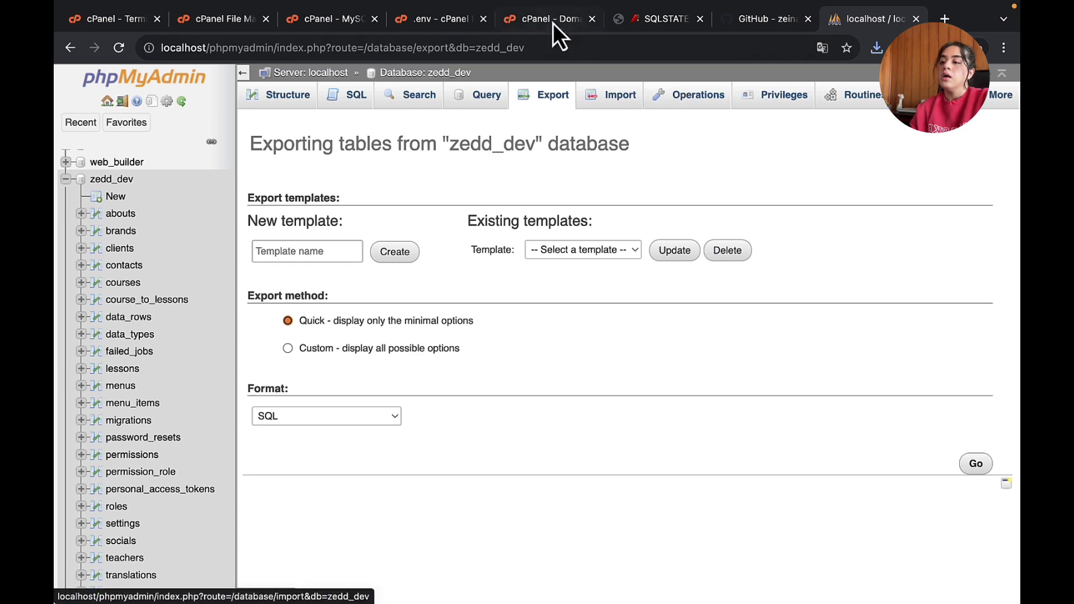
# - Search cPanel Tools for 'phpmy' and launch the hosting server's phpMyAdmin
pyautogui.click(214, 22)
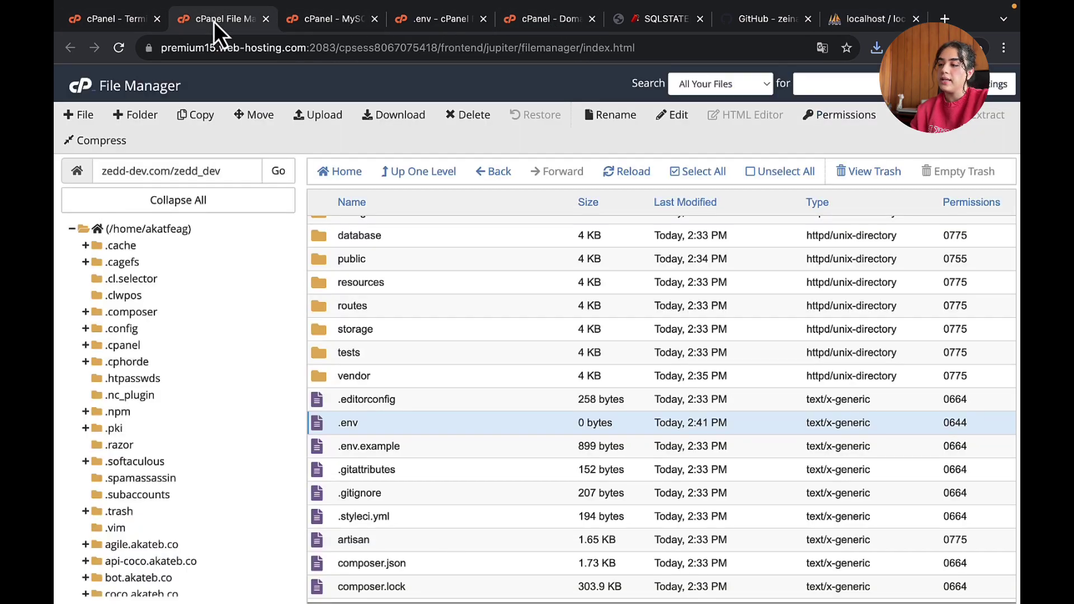
pyautogui.click(317, 19)
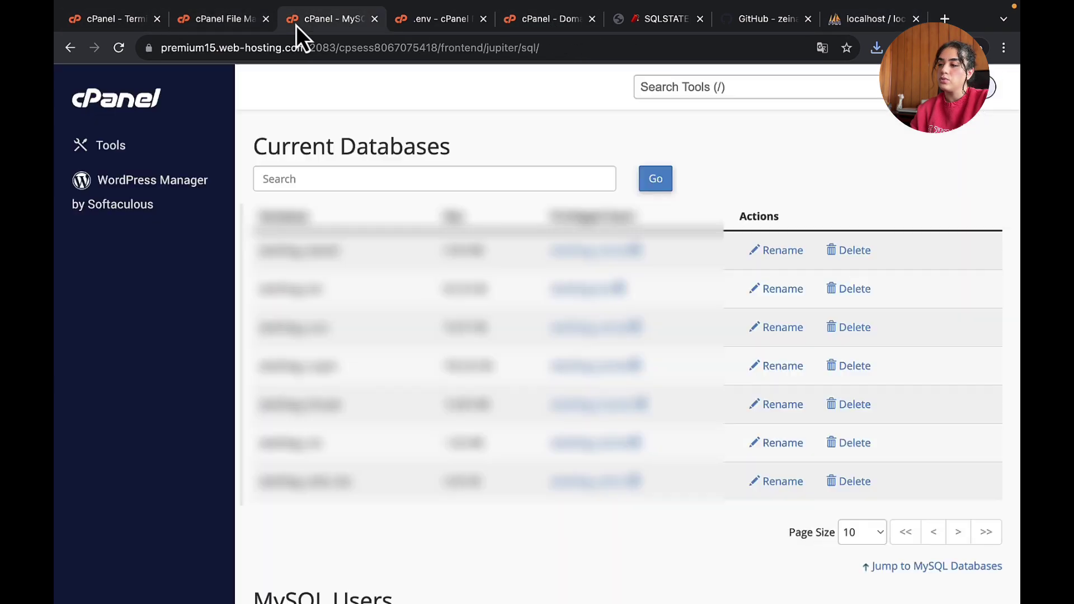
pyautogui.click(139, 106)
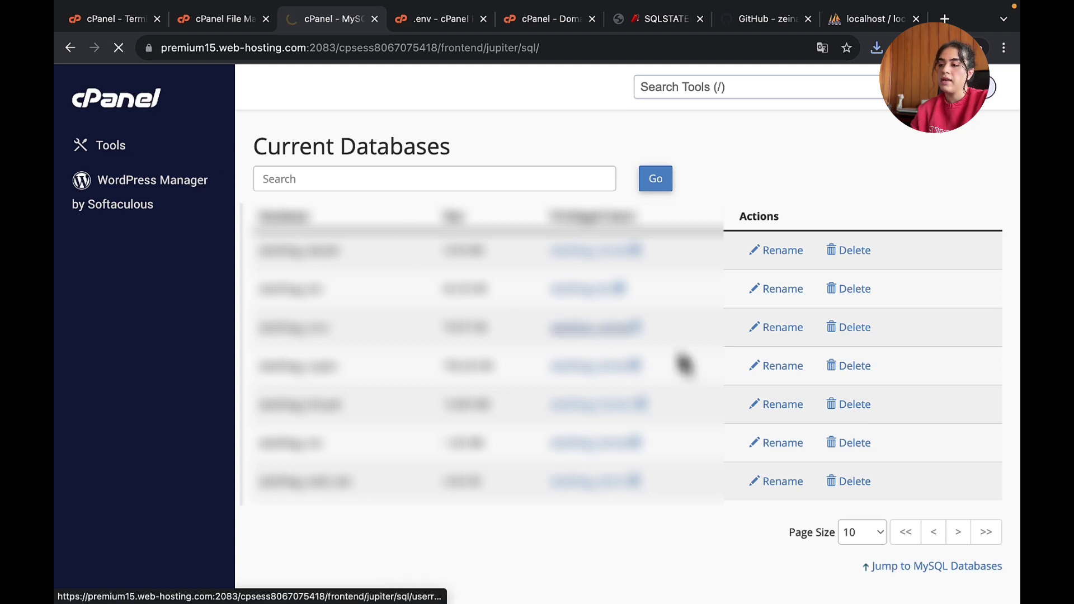
pyautogui.click(773, 84)
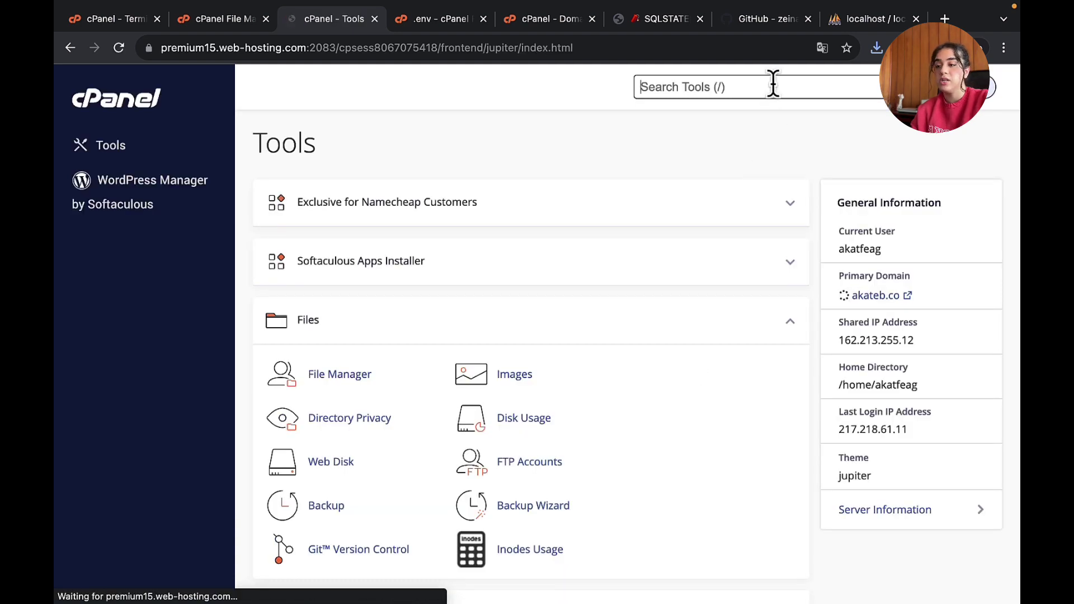
pyautogui.write('php')
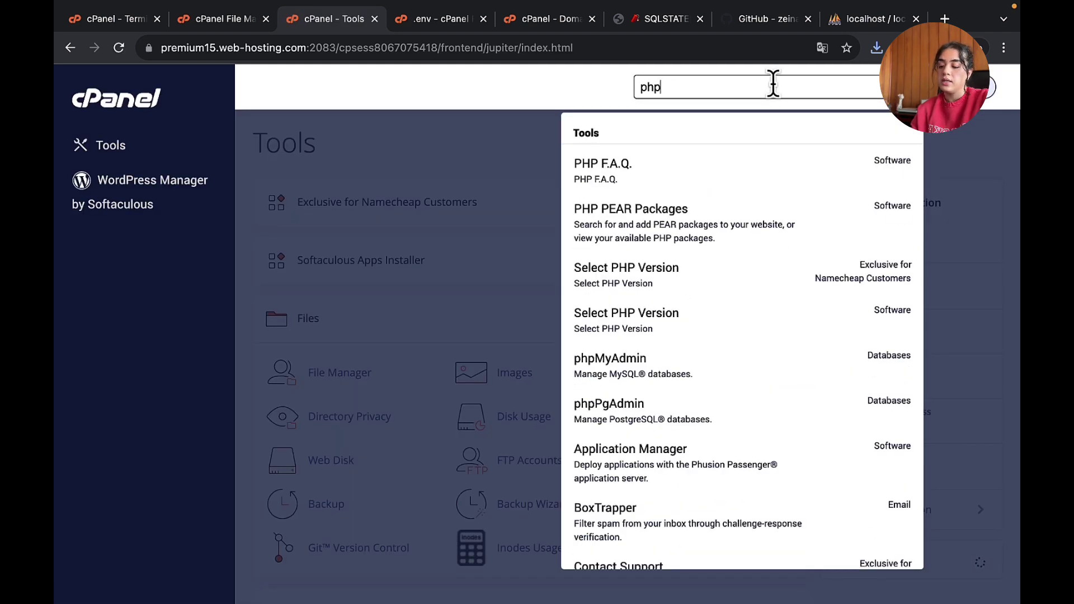
pyautogui.write('my')
pyautogui.click(736, 174)
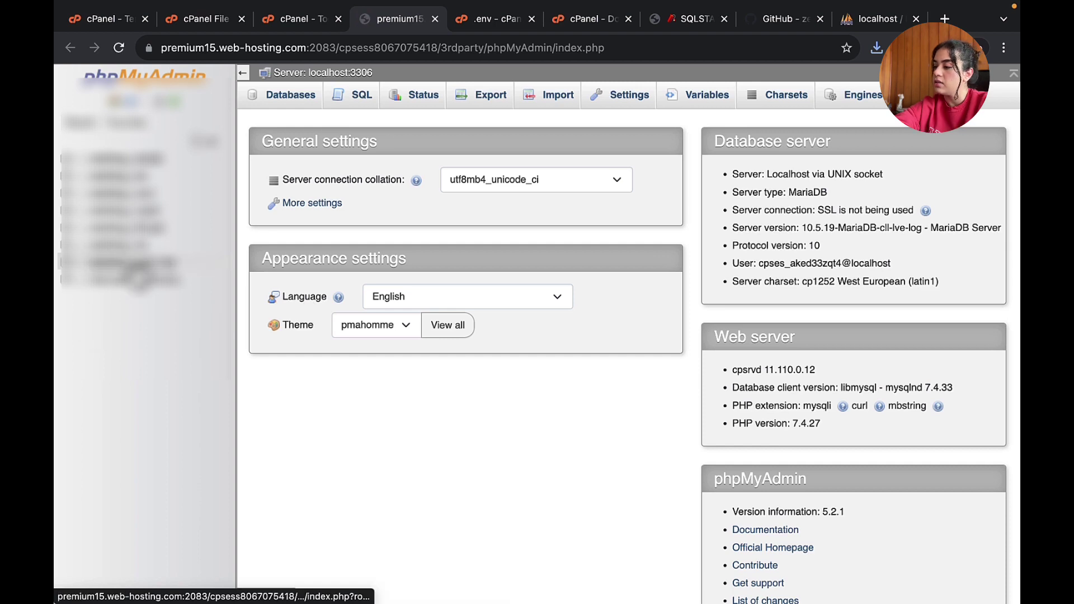
# - Import zedd_dev.sql into the empty server database
pyautogui.click(134, 264)
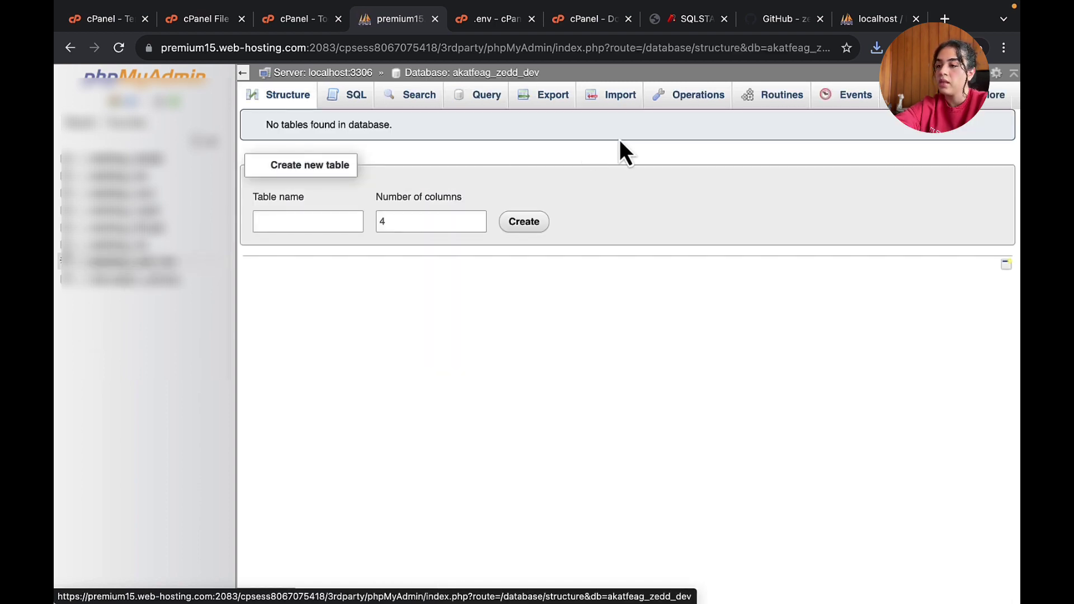
pyautogui.click(635, 106)
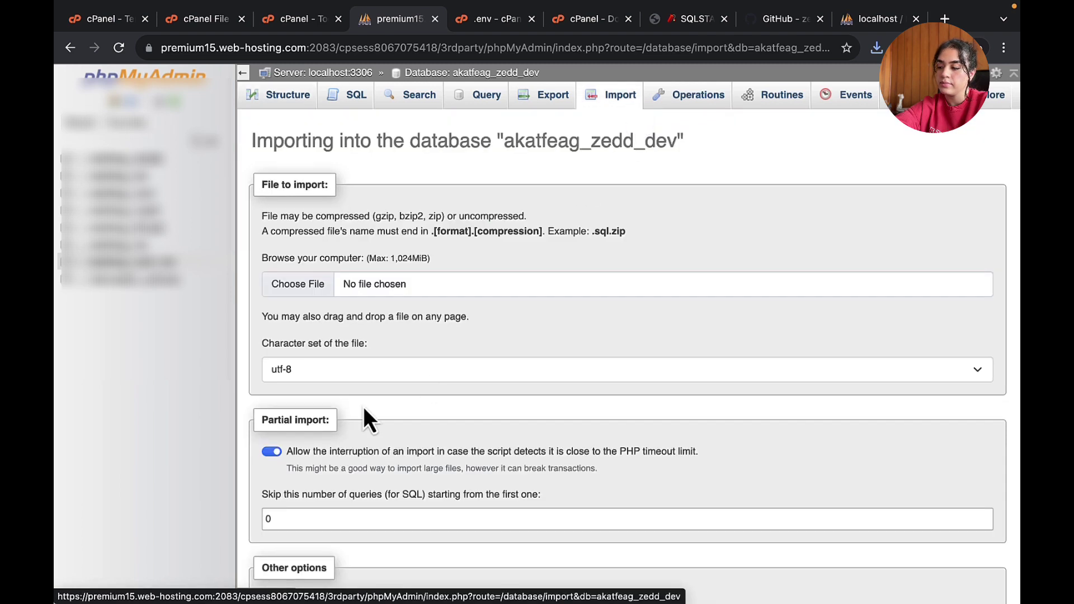
pyautogui.scroll(-1, 364, 405)
pyautogui.click(325, 273)
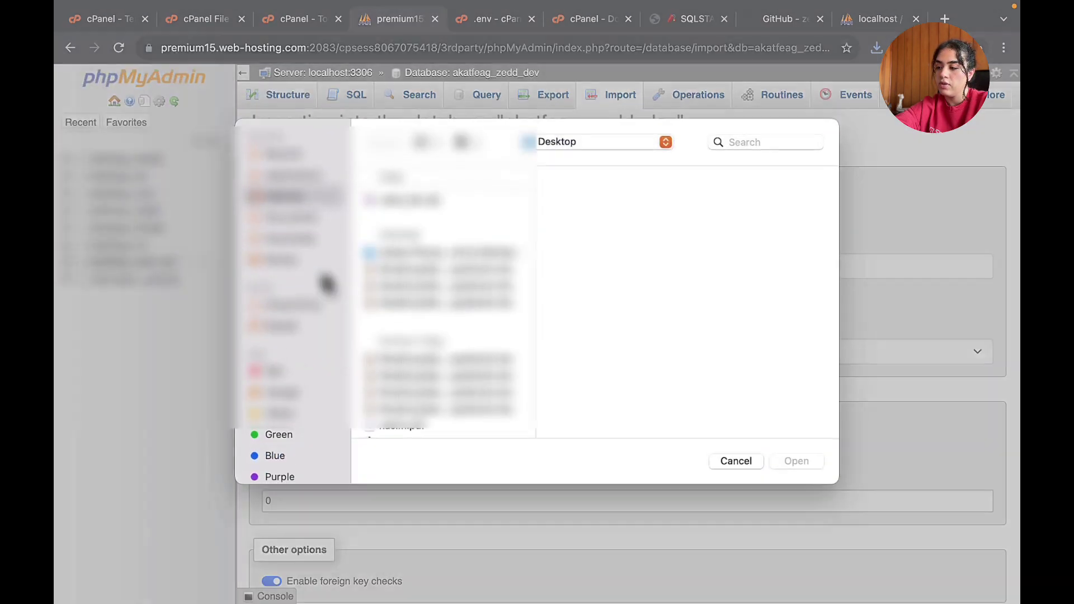
pyautogui.click(414, 200)
pyautogui.click(805, 460)
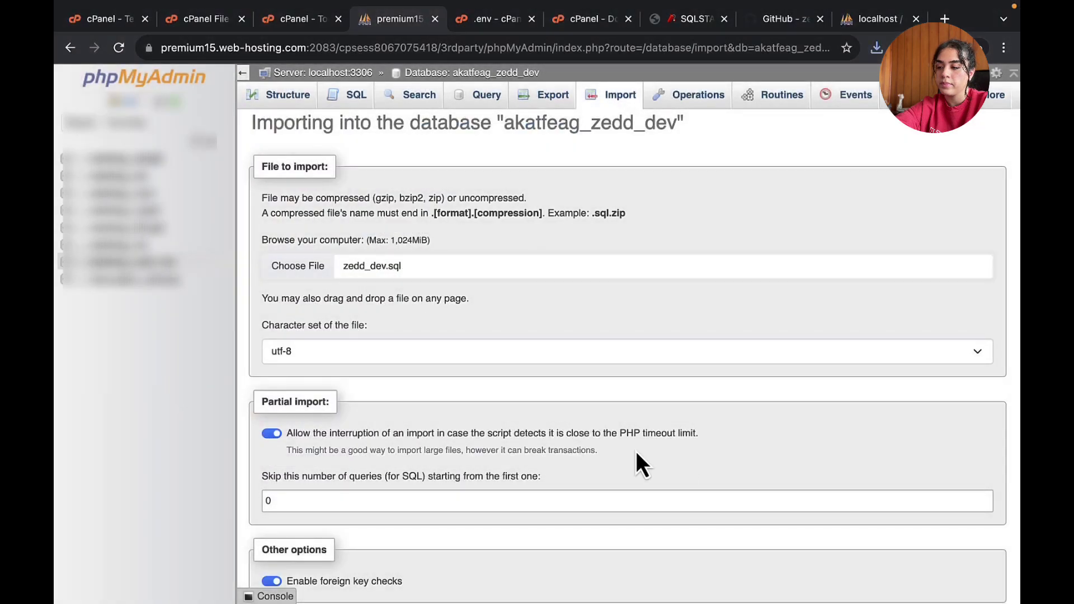
pyautogui.scroll(-10, 611, 448)
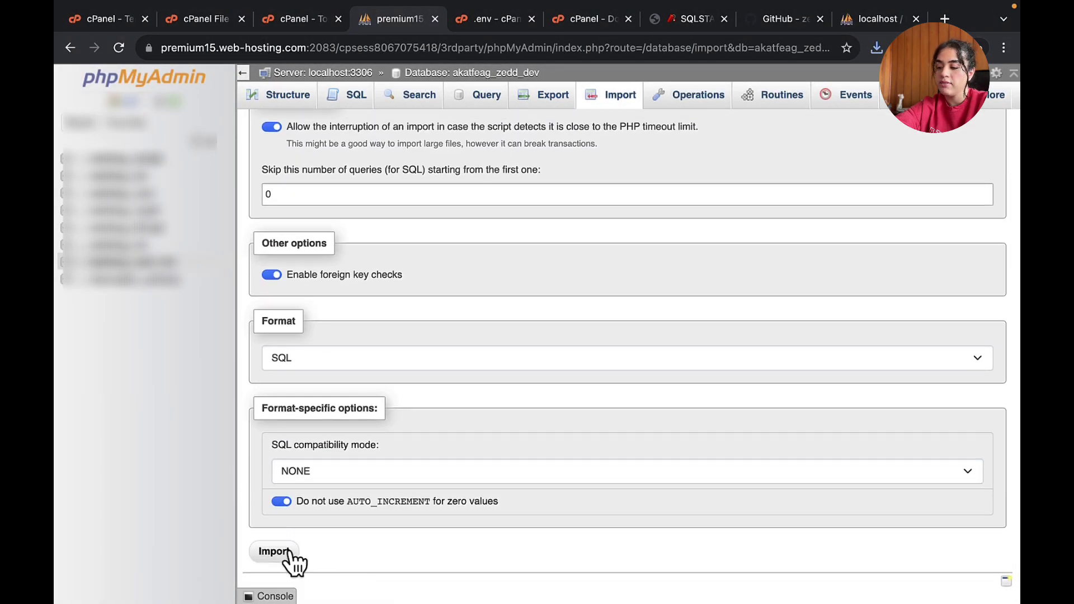
pyautogui.click(280, 549)
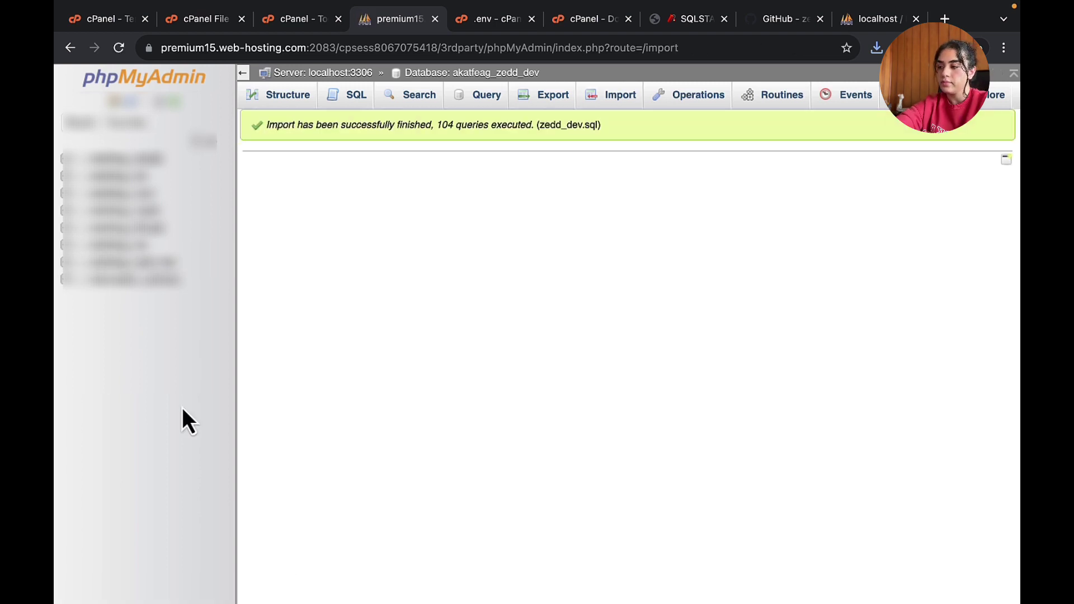
# - Check the 24 imported tables, then go back to the zedd-dev.com tab
pyautogui.click(142, 279)
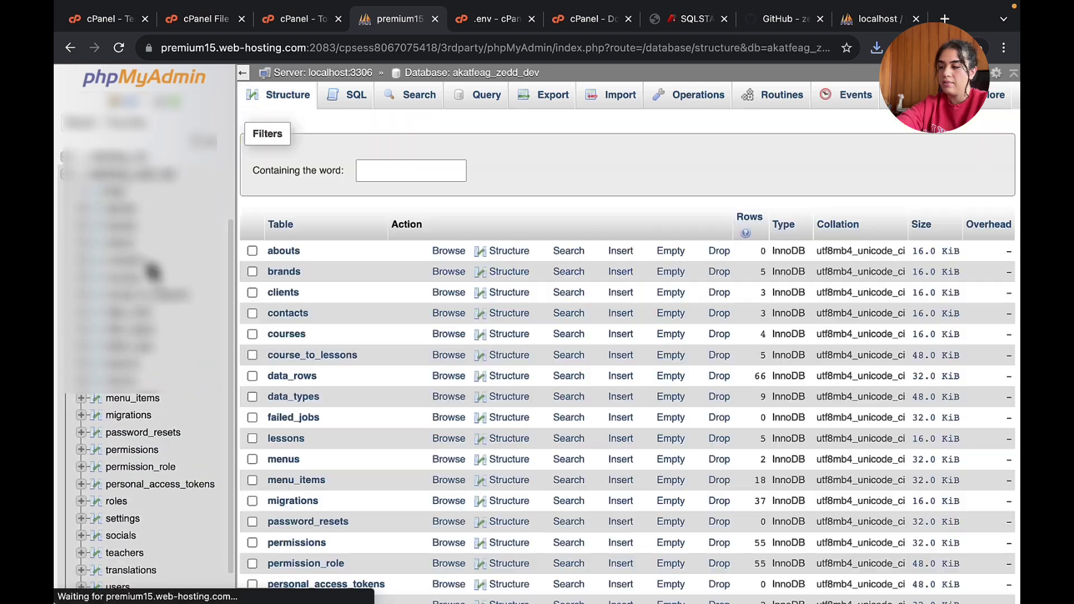
pyautogui.scroll(-7, 462, 344)
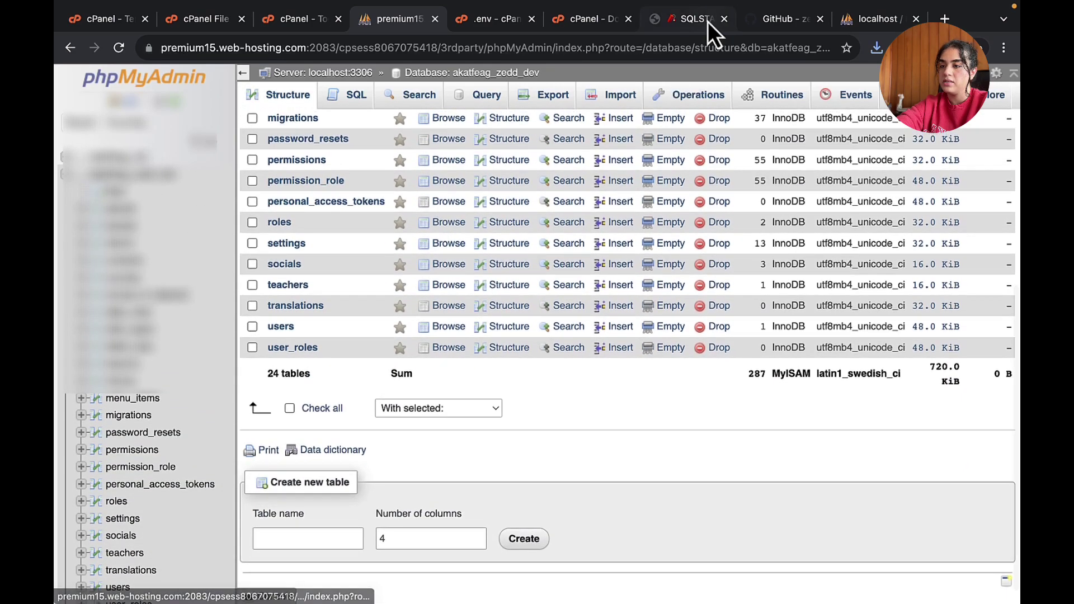
pyautogui.click(703, 21)
pyautogui.press('super+r')
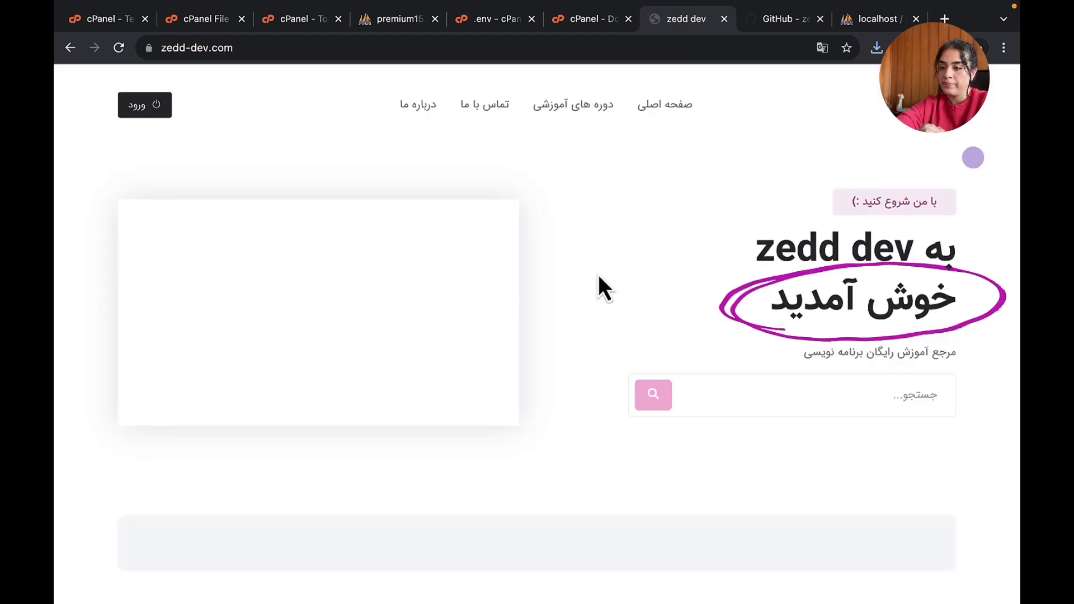
pyautogui.scroll(-5, 535, 338)
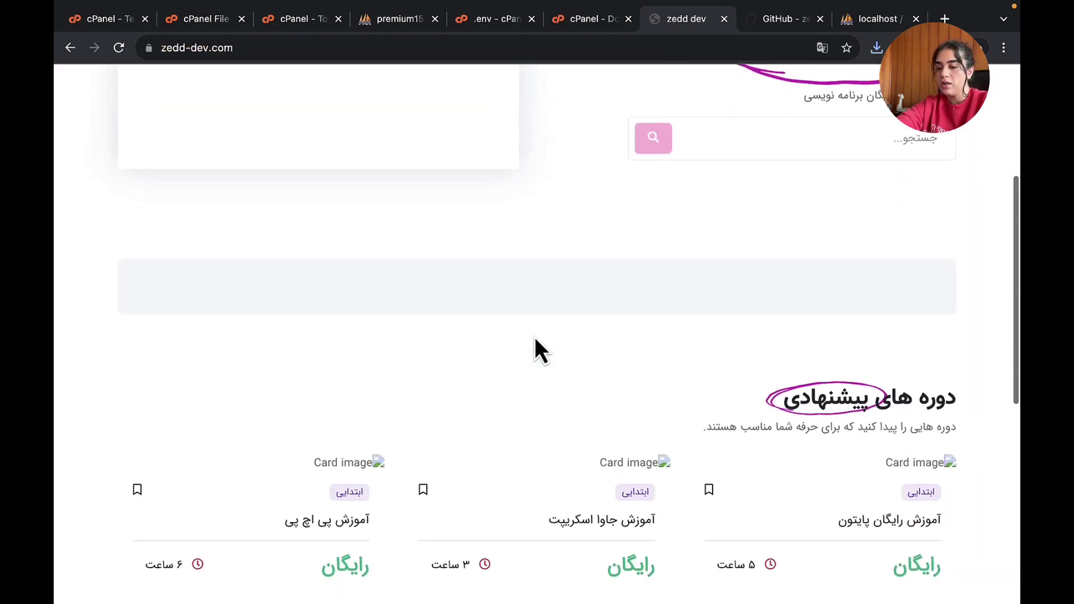
pyautogui.scroll(-9, 535, 340)
pyautogui.scroll(14, 535, 339)
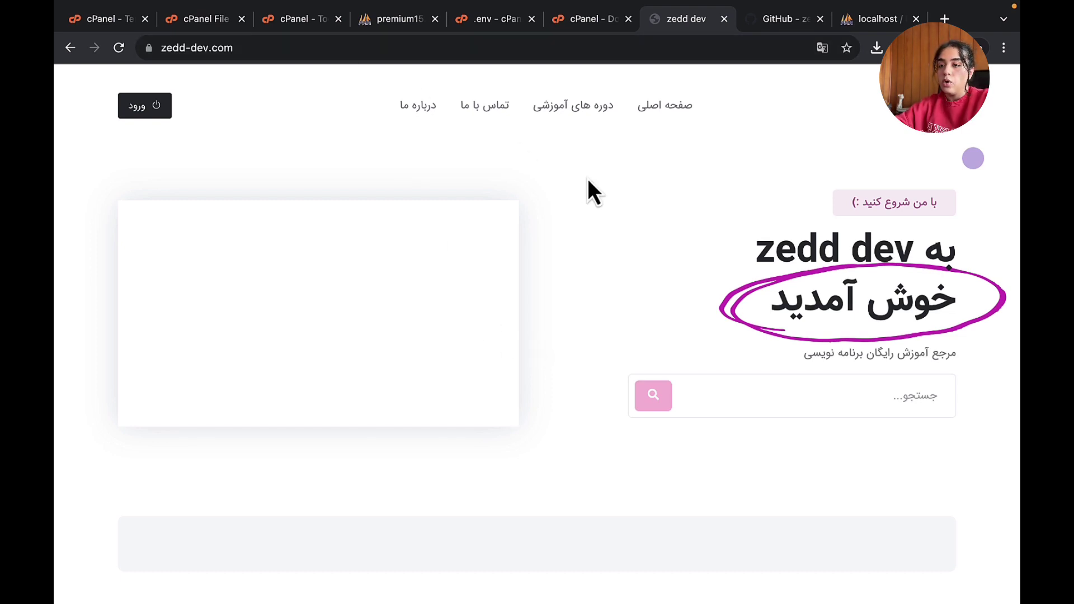
# - In PhpStorm, expand storage/app/public and inspect the brands and courses image folders
pyautogui.hotkey('ctrl', 'Left')
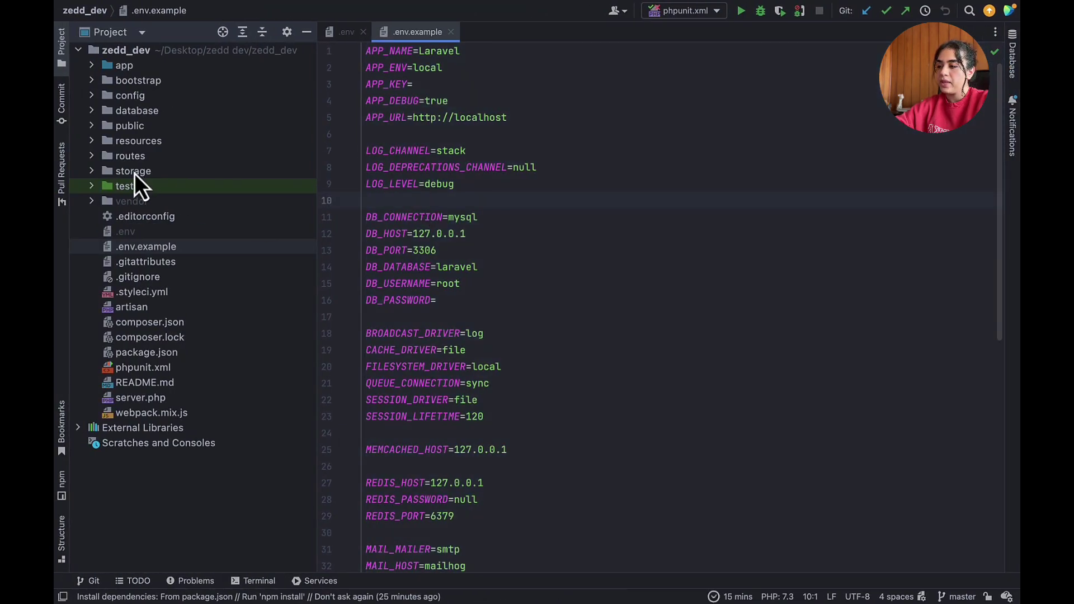
pyautogui.click(92, 170)
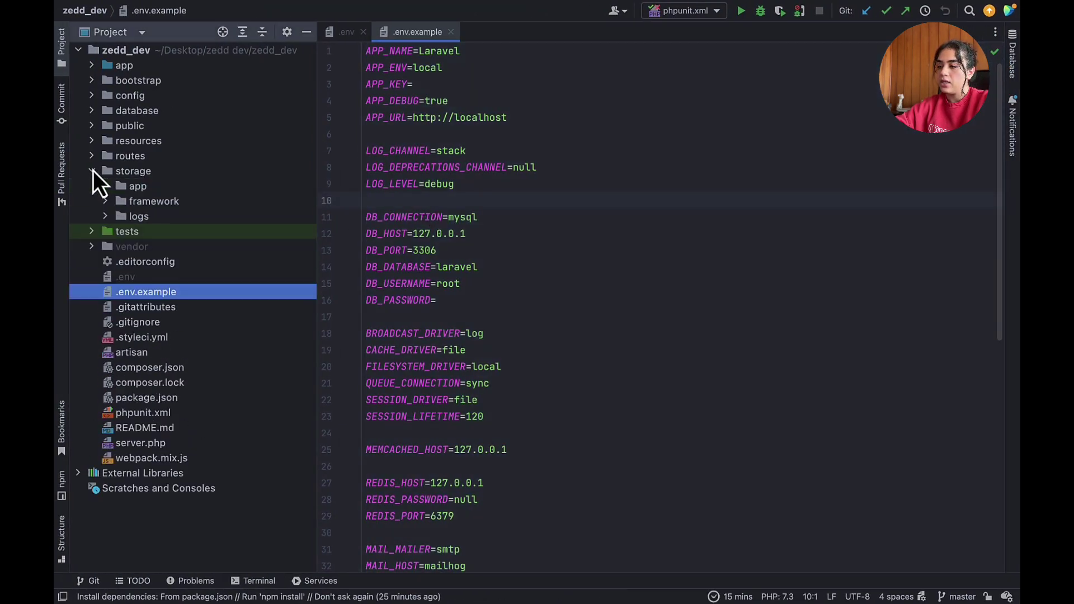
pyautogui.click(106, 186)
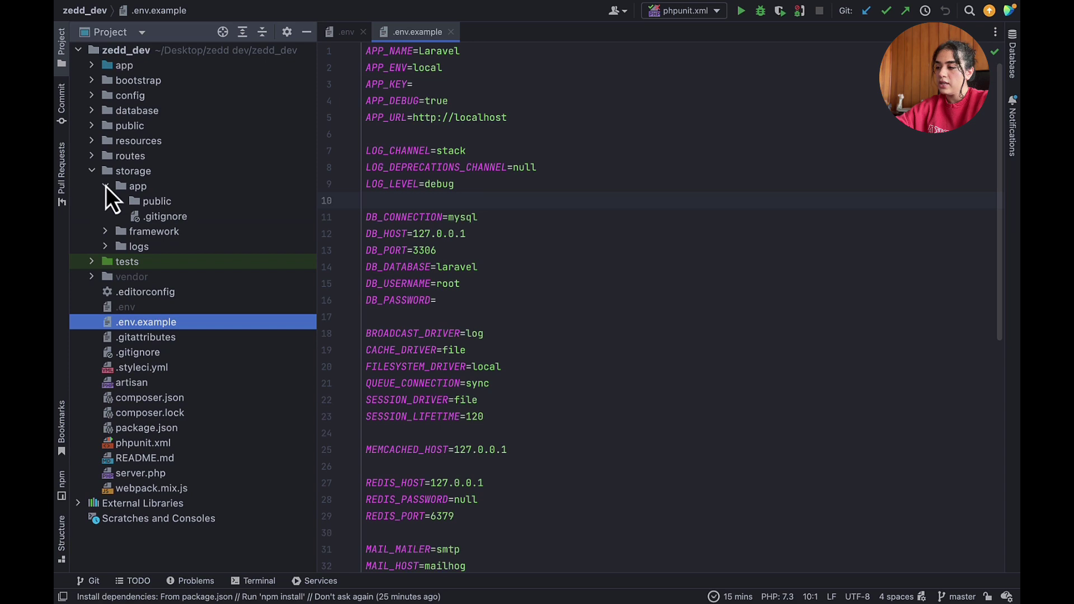
pyautogui.click(118, 201)
pyautogui.click(132, 215)
pyautogui.click(132, 216)
pyautogui.click(132, 232)
pyautogui.click(132, 233)
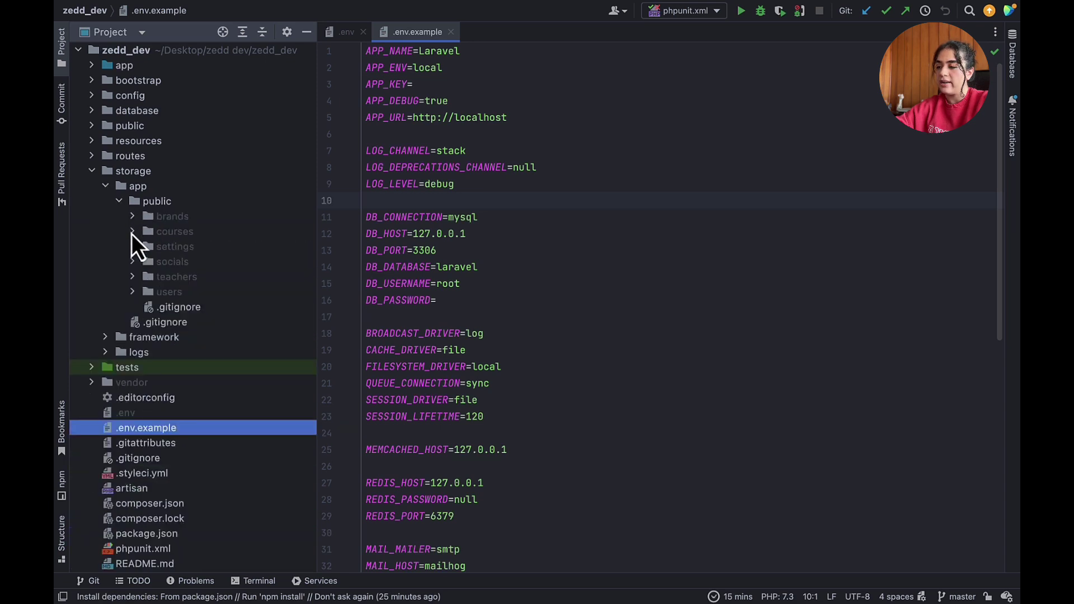
pyautogui.click(119, 202)
# - Reveal the storage/app/public folder in Finder using Open In
pyautogui.click(147, 201)
pyautogui.rightClick(147, 202)
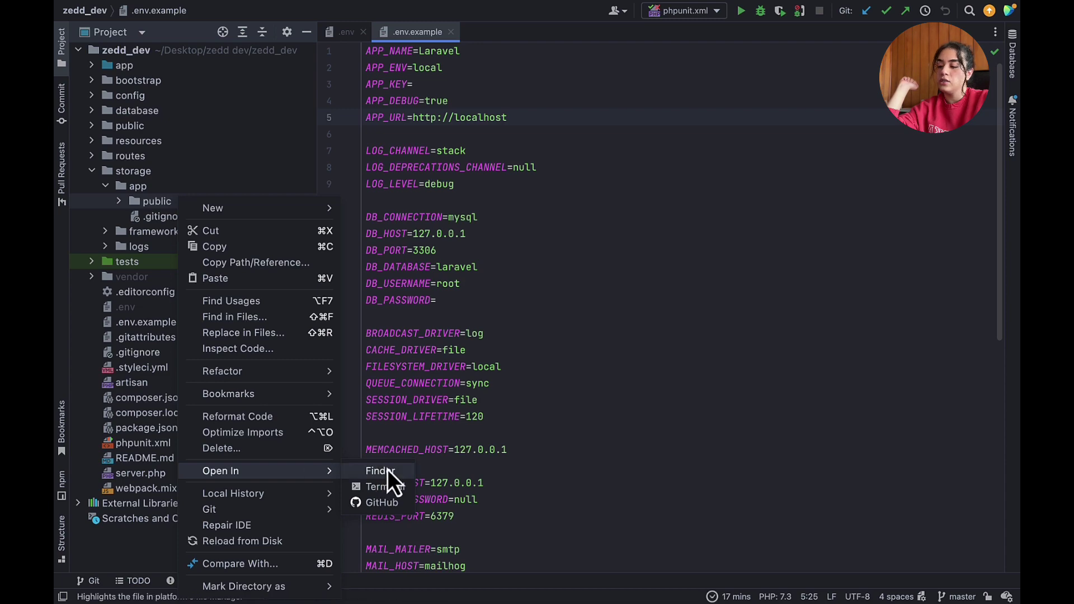
pyautogui.click(387, 470)
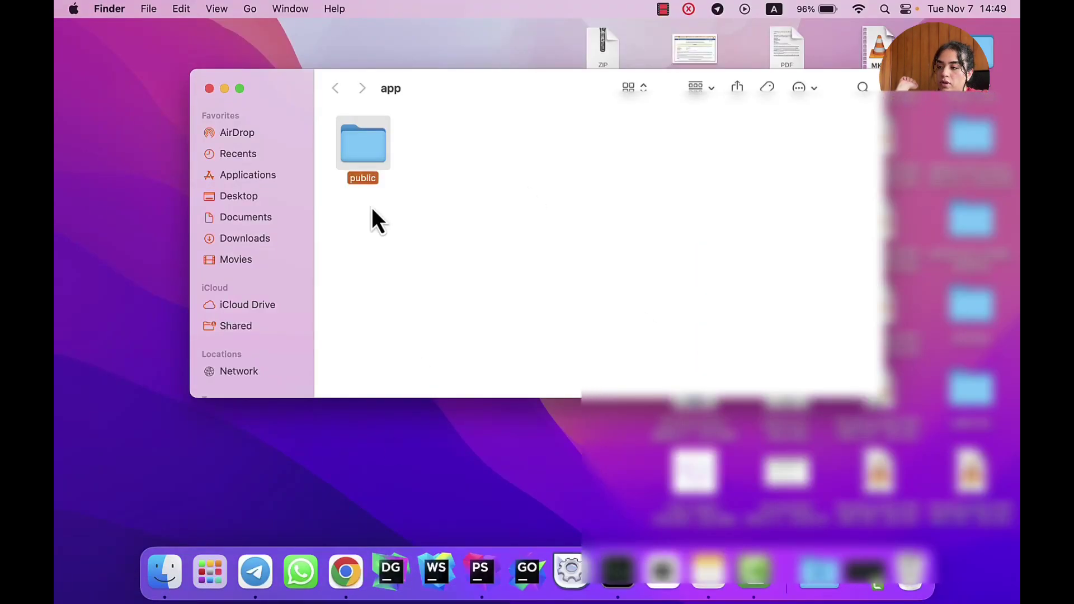
# - Compress the public folder into a zip in Finder, then return to cPanel File Manager
pyautogui.rightClick(370, 150)
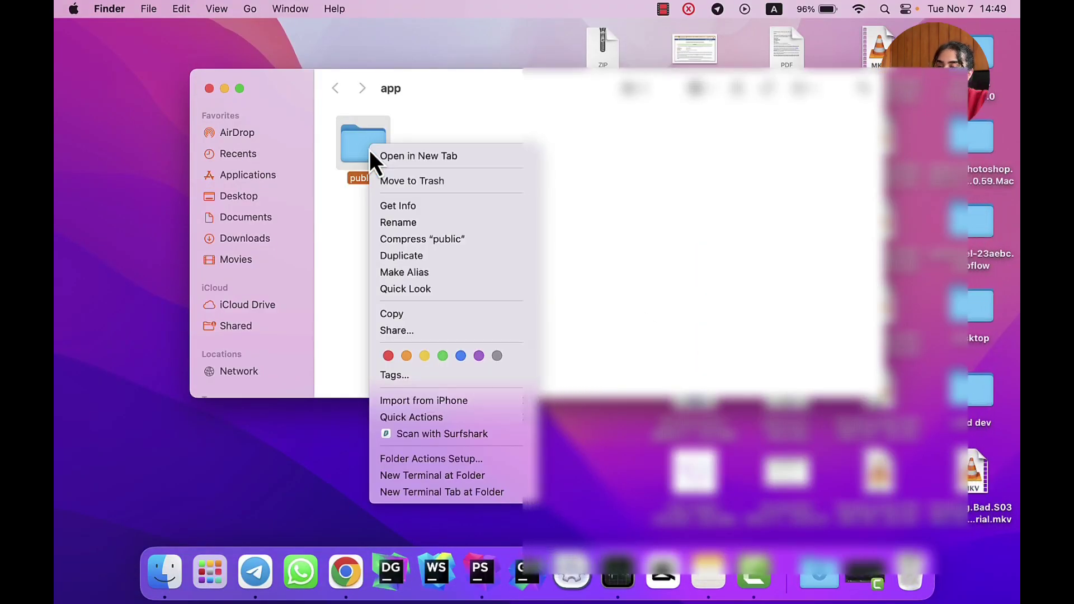
pyautogui.click(425, 240)
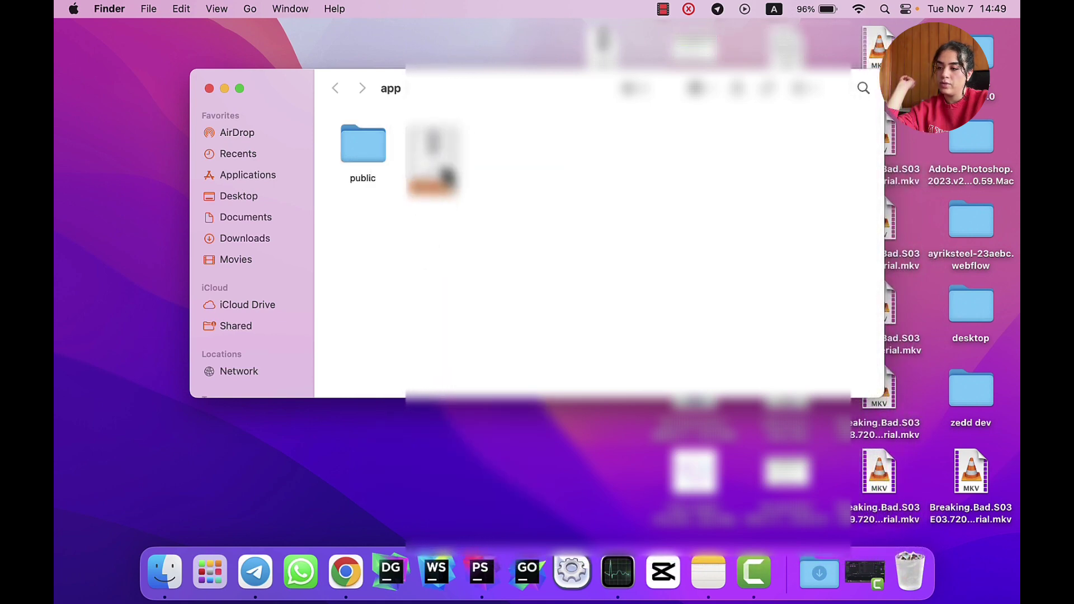
pyautogui.hotkey('ctrl', 'Right')
pyautogui.hotkey('ctrl', 'Right')
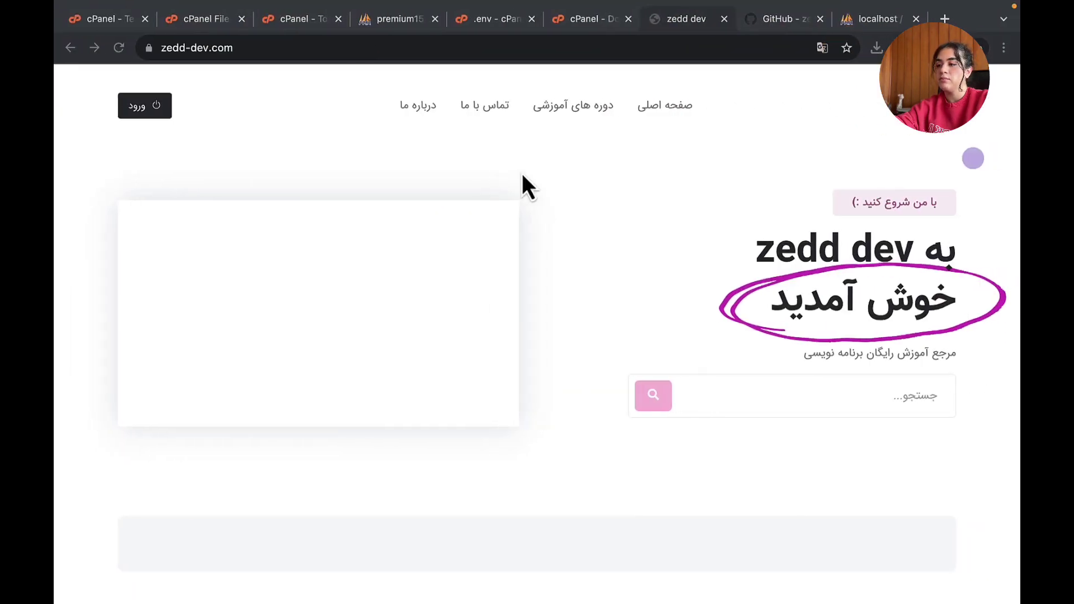
pyautogui.click(215, 18)
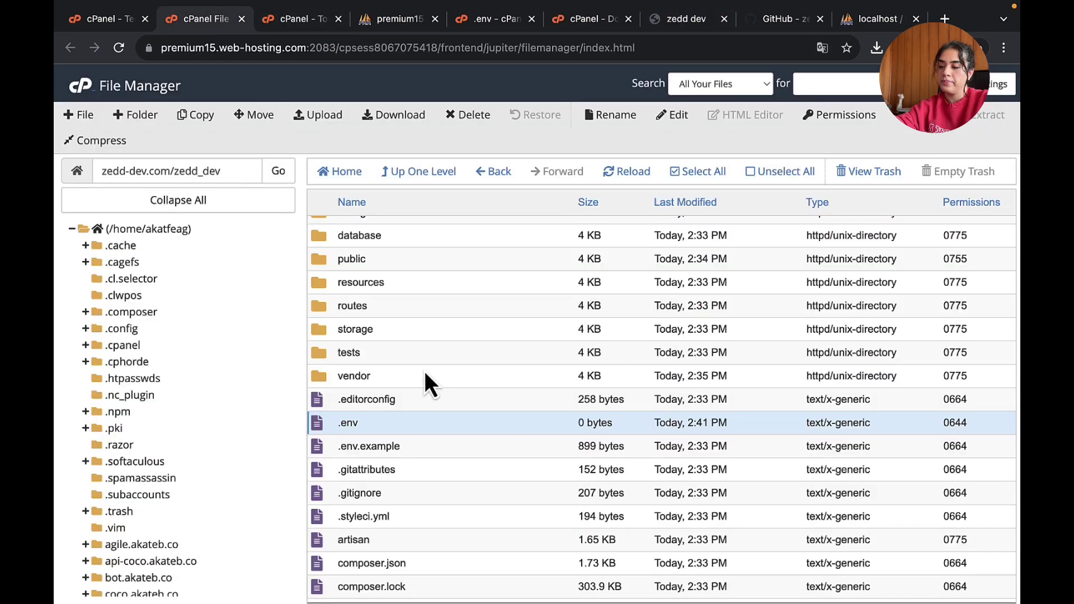
# - Open zedd_dev/storage/app and permanently delete its public folder, skipping the trash
pyautogui.scroll(3, 432, 383)
pyautogui.doubleClick(328, 415)
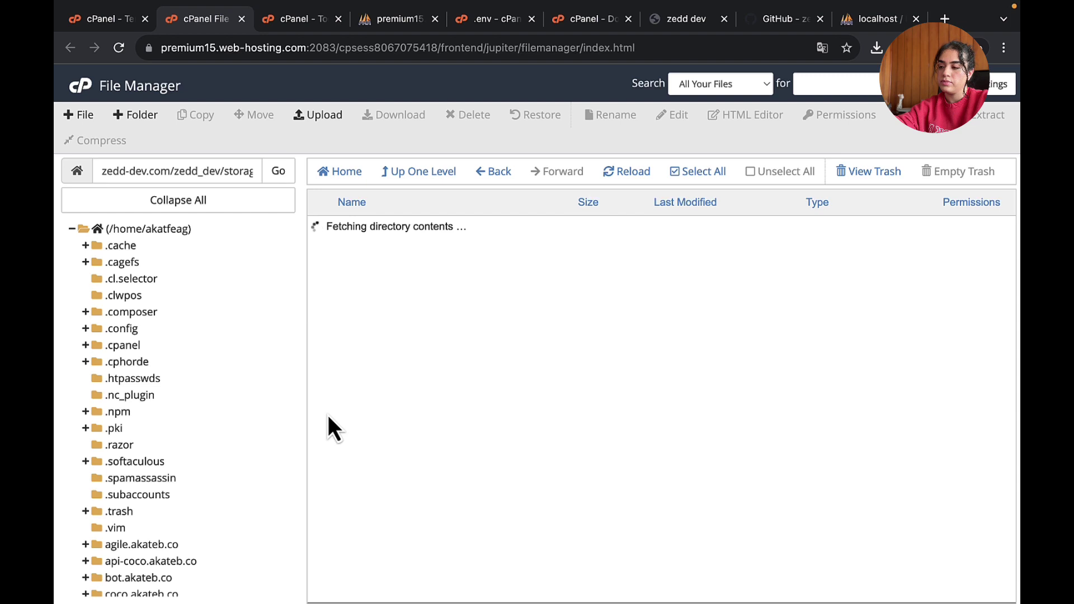
pyautogui.doubleClick(321, 230)
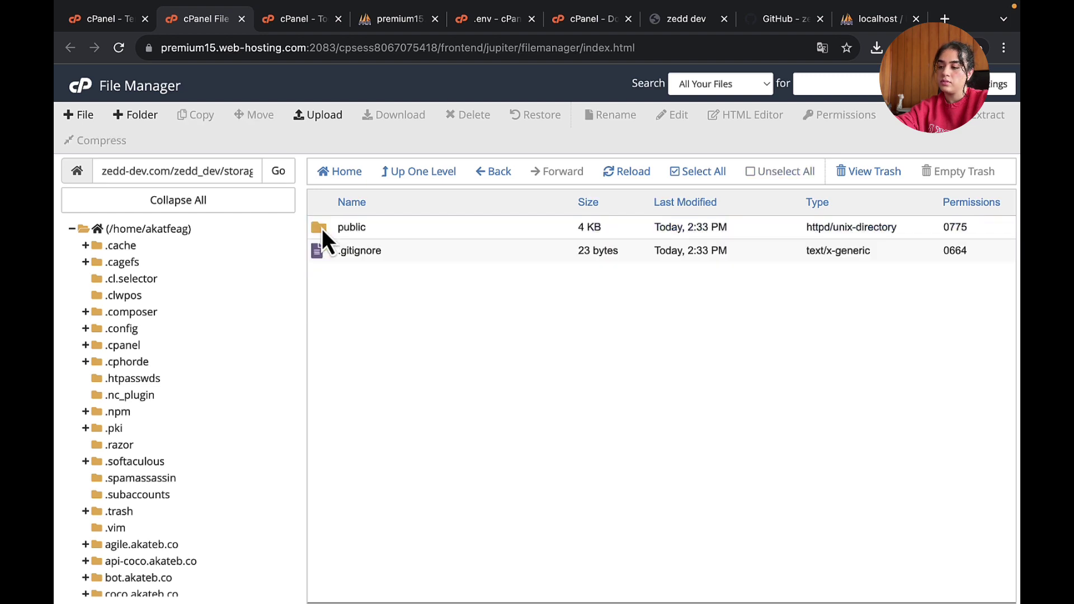
pyautogui.click(385, 232)
pyautogui.rightClick(383, 231)
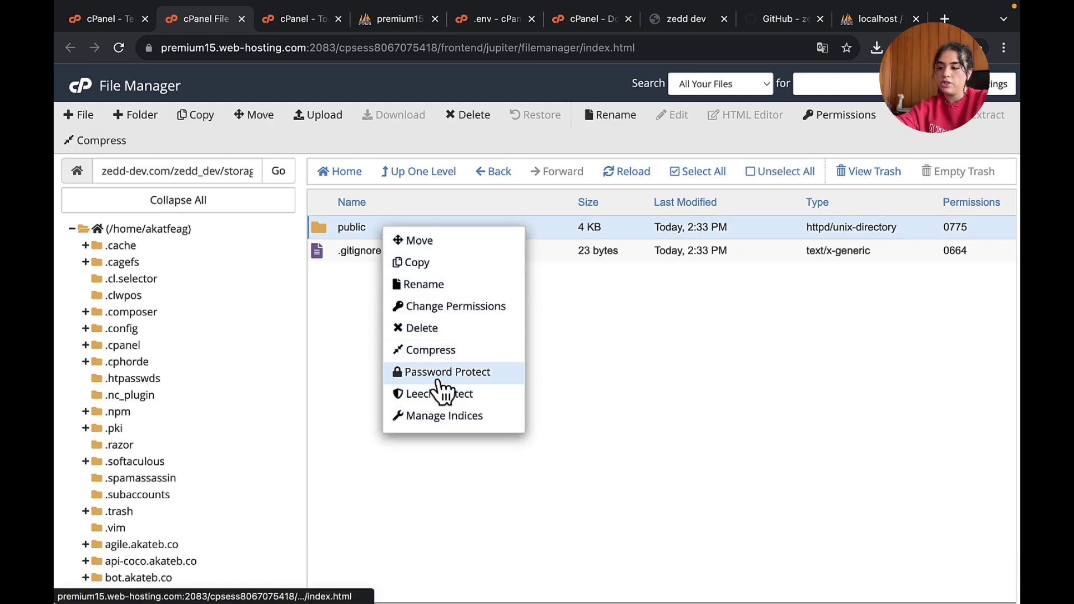
pyautogui.click(448, 333)
pyautogui.click(503, 342)
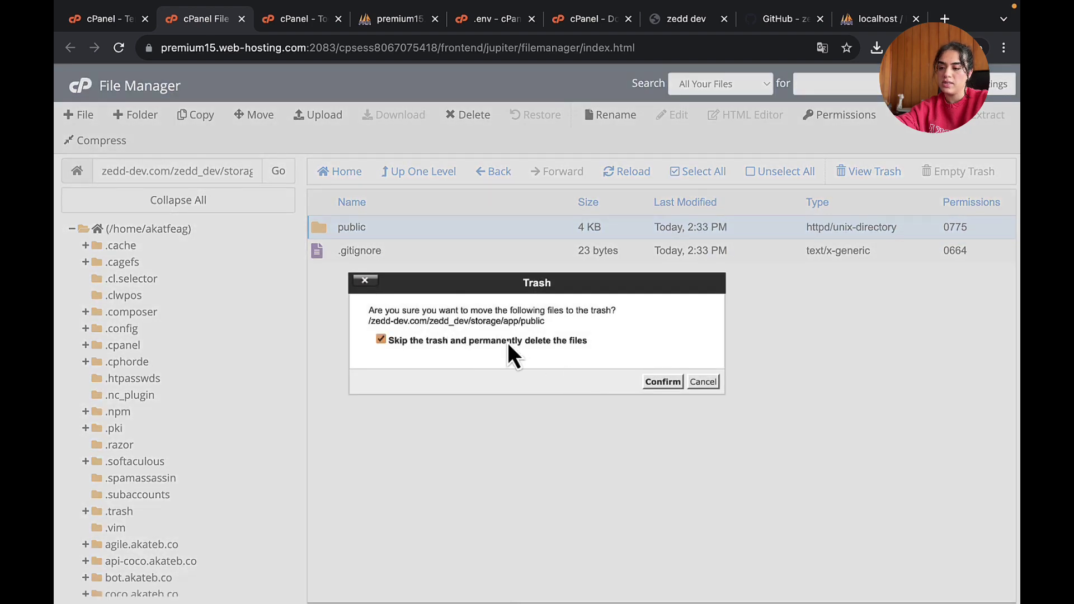
pyautogui.click(671, 382)
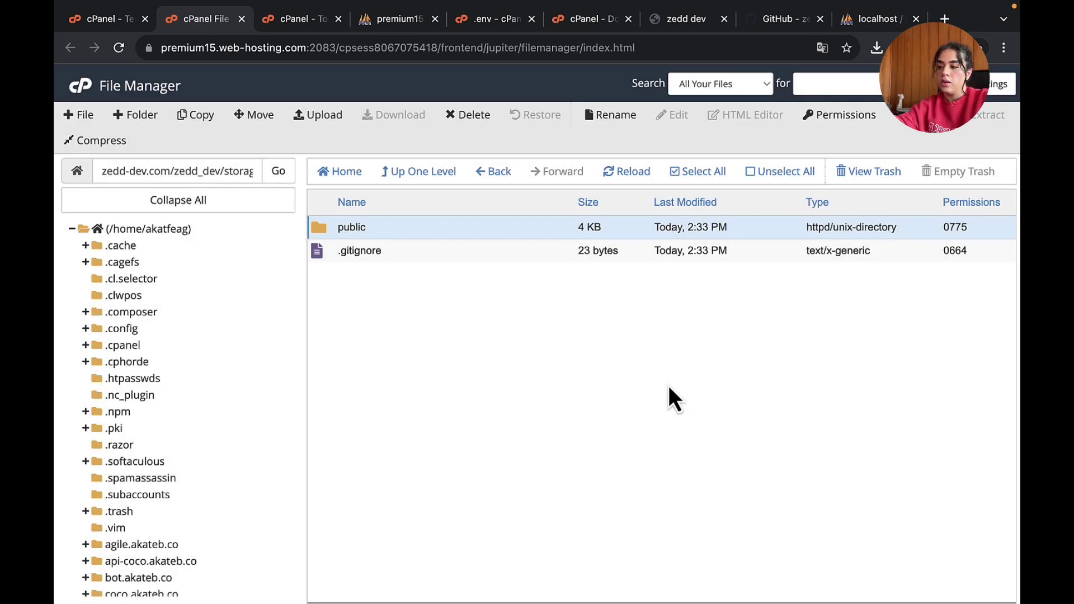
pyautogui.click(328, 122)
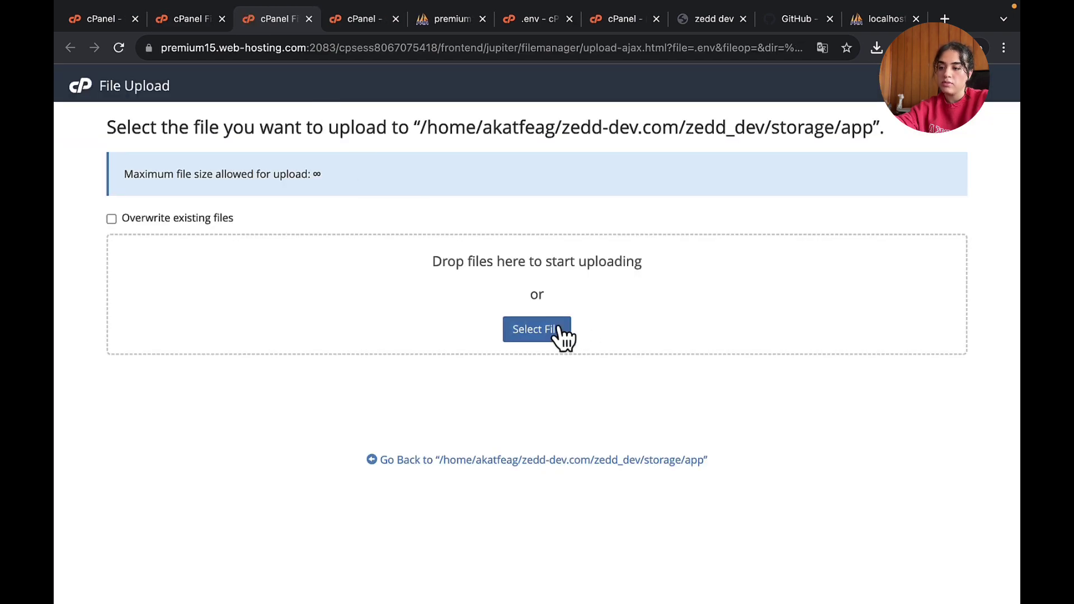
# - Upload public.zip from the local zedd_dev/storage/app folder, then go back to the listing
pyautogui.click(563, 332)
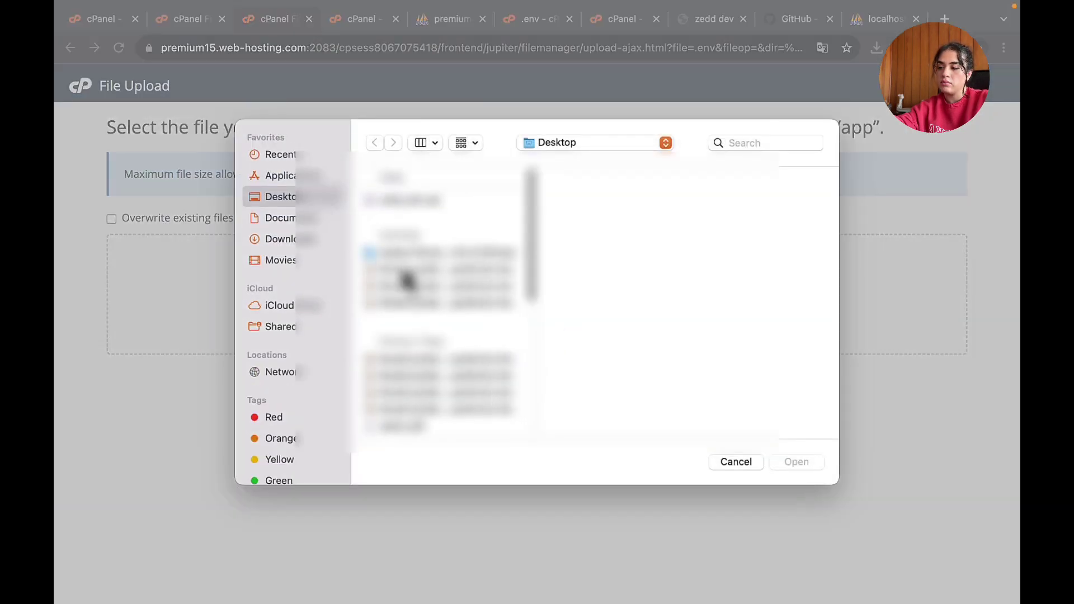
pyautogui.scroll(-10, 407, 281)
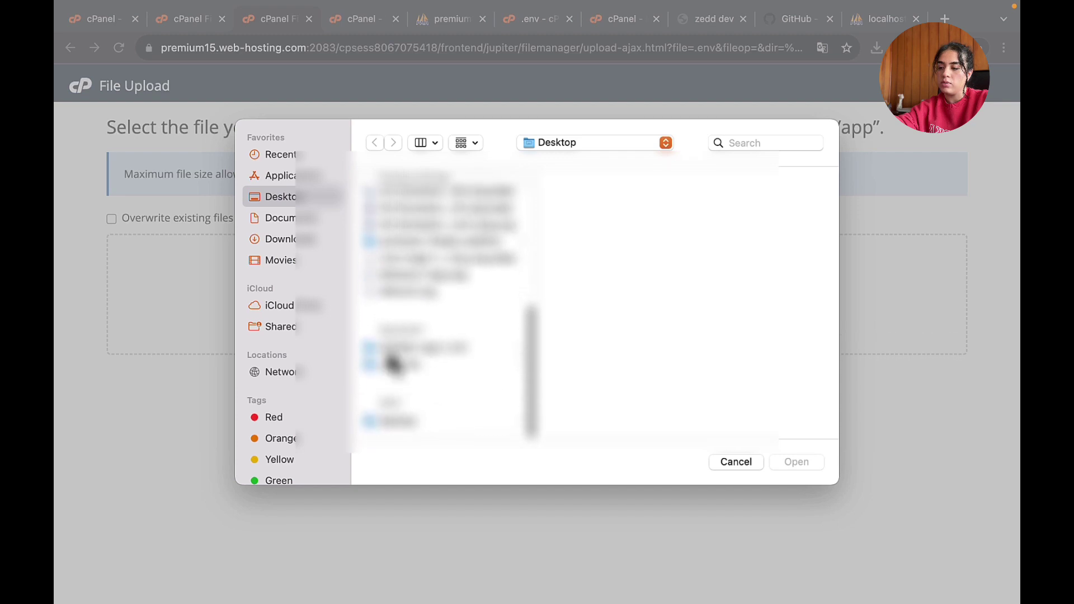
pyautogui.click(395, 367)
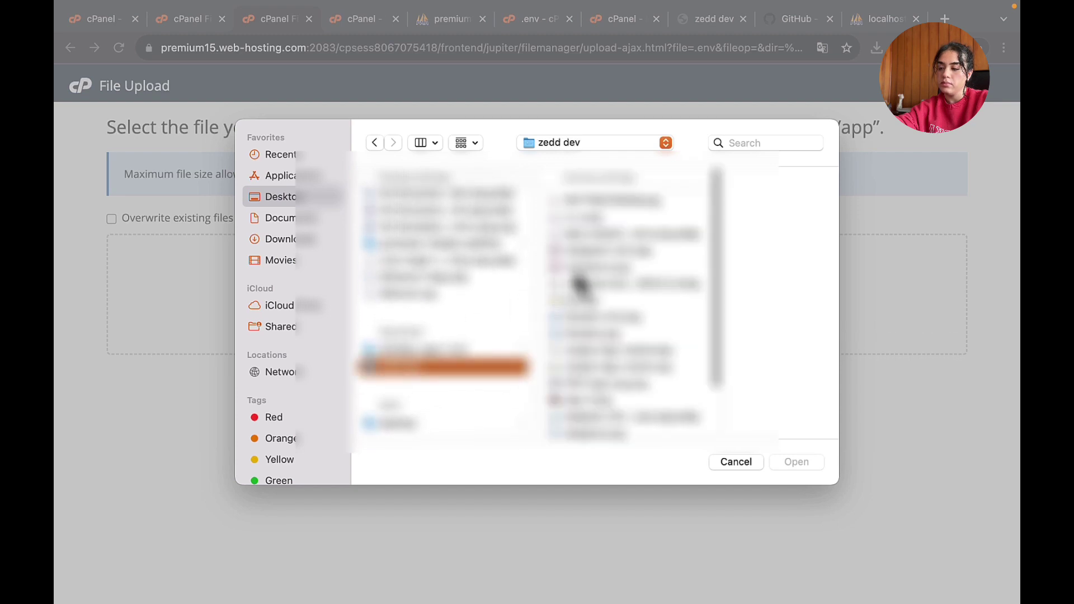
pyautogui.scroll(-5, 580, 280)
pyautogui.click(570, 426)
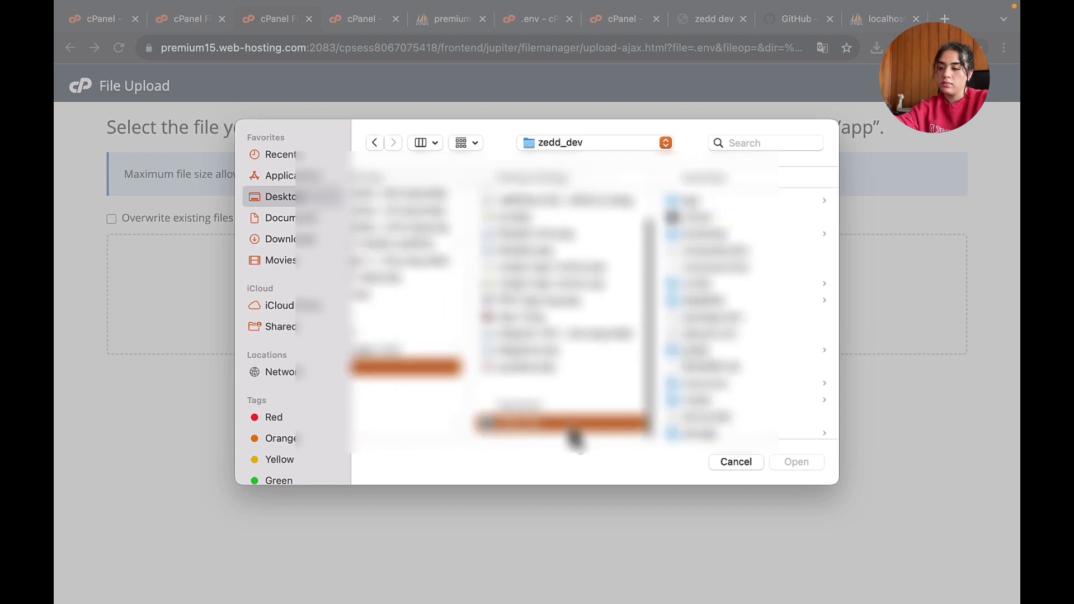
pyautogui.scroll(-3, 733, 302)
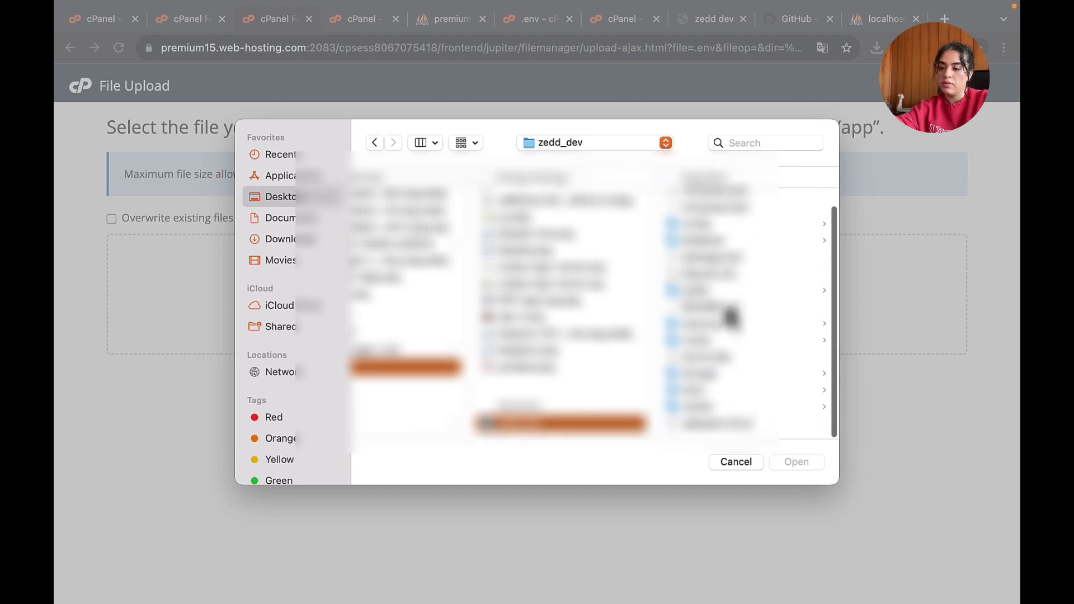
pyautogui.click(700, 375)
pyautogui.click(698, 201)
pyautogui.click(694, 202)
pyautogui.click(797, 462)
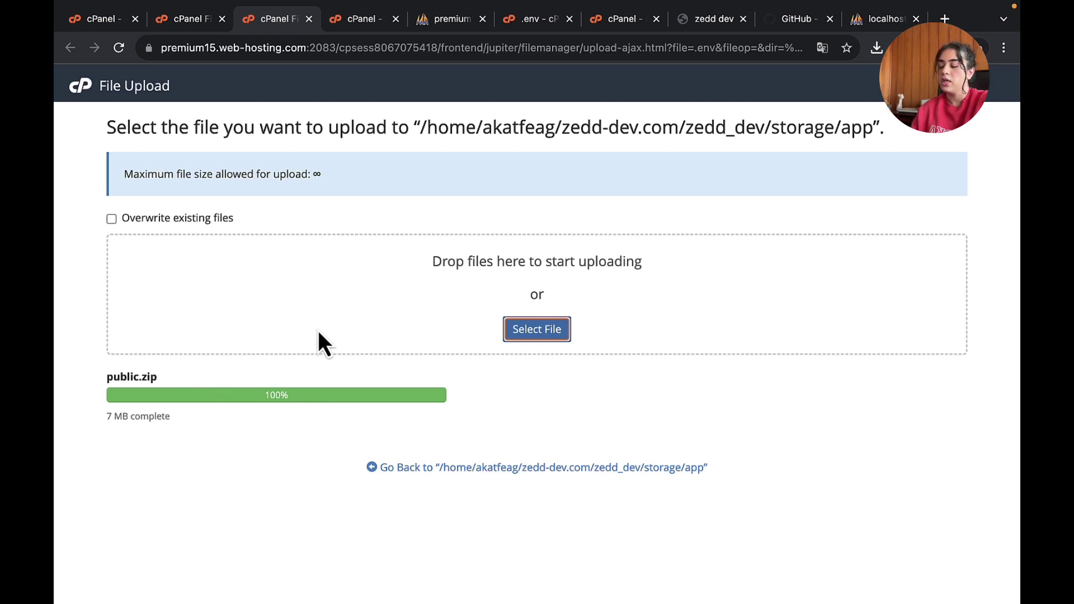
pyautogui.click(629, 468)
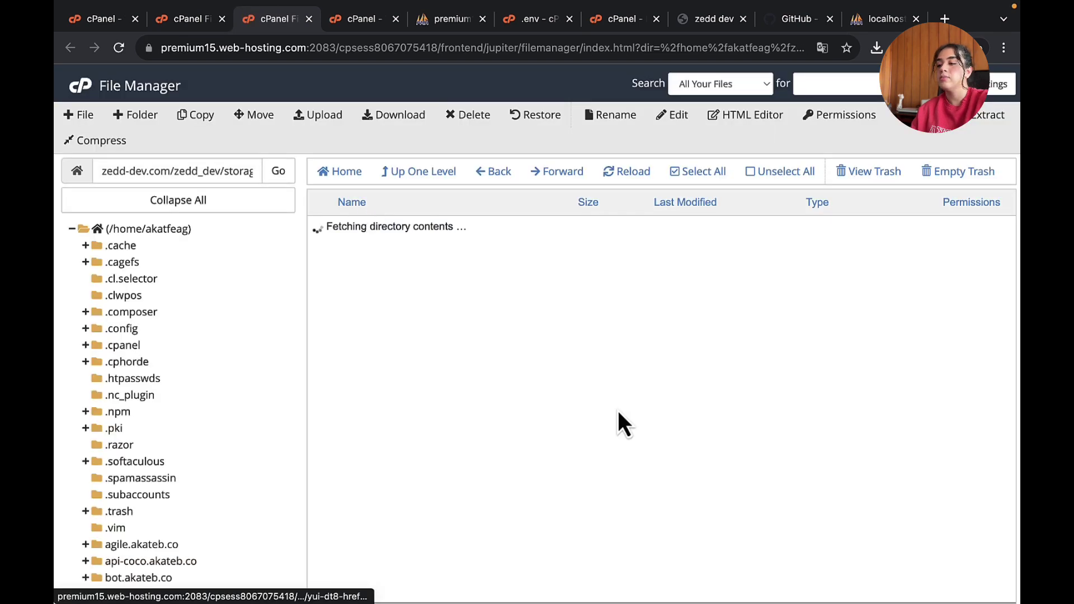
# - Extract public.zip into storage/app and refresh the file listing
pyautogui.click(422, 251)
pyautogui.rightClick(425, 260)
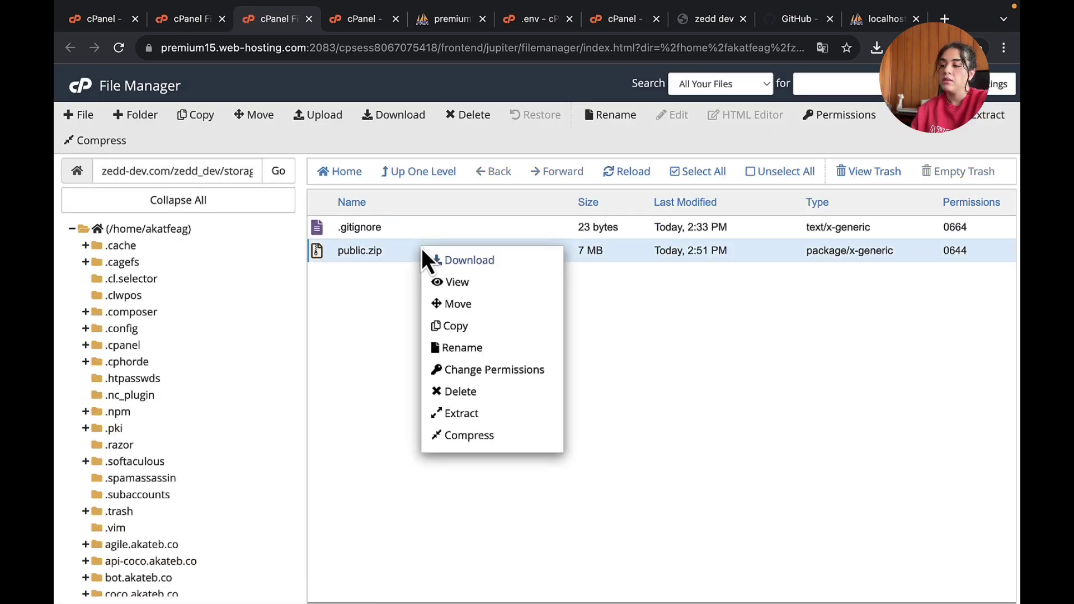
pyautogui.click(498, 412)
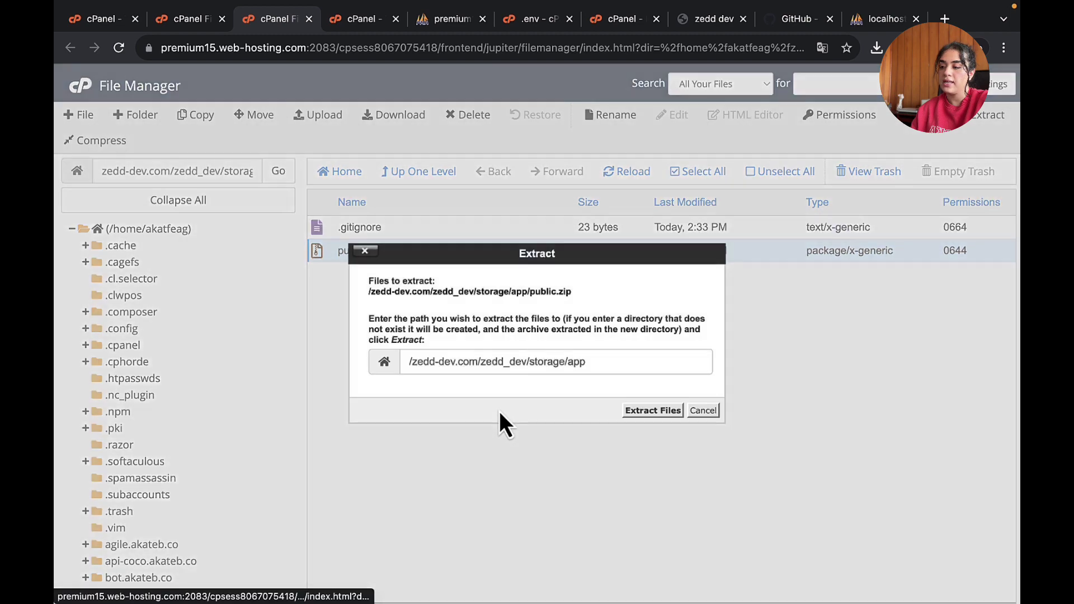
pyautogui.click(633, 414)
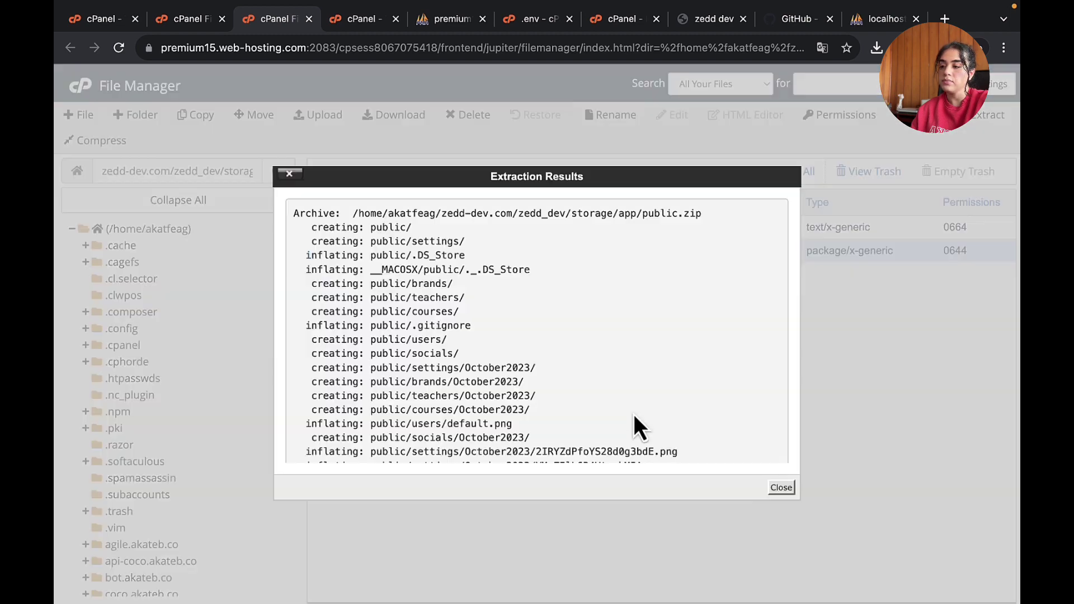
pyautogui.click(781, 489)
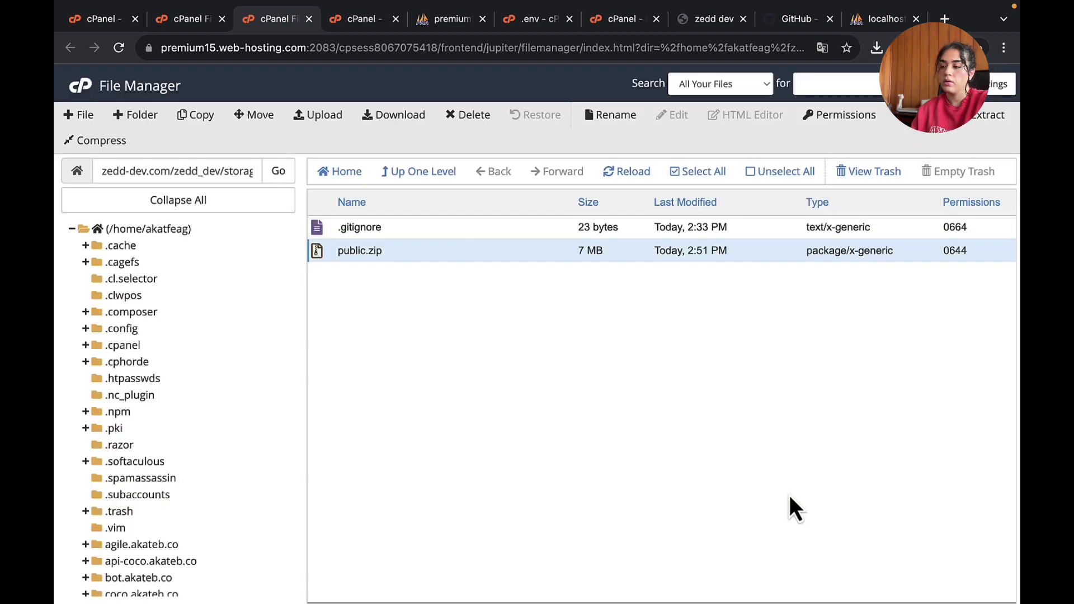
pyautogui.click(619, 177)
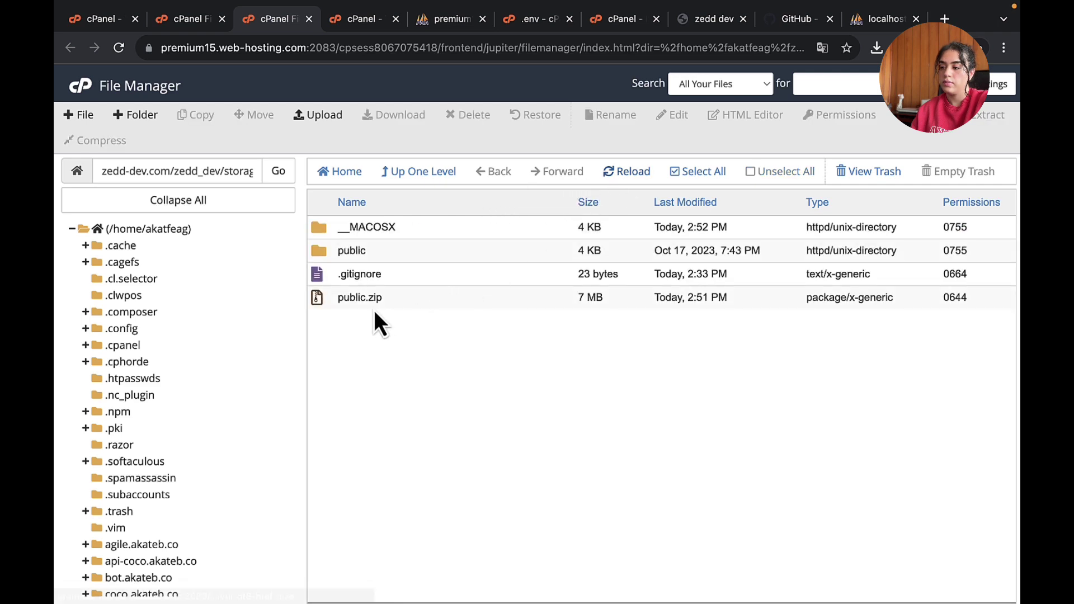
# - Delete the public.zip archive, confirming the move to the trash
pyautogui.click(320, 297)
pyautogui.rightClick(375, 299)
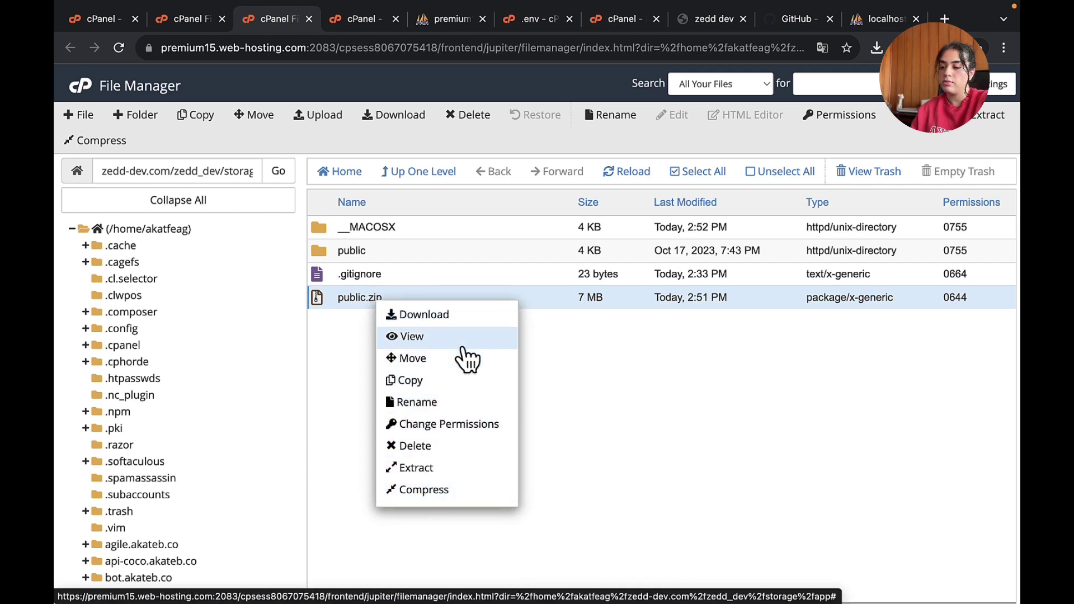
pyautogui.click(442, 447)
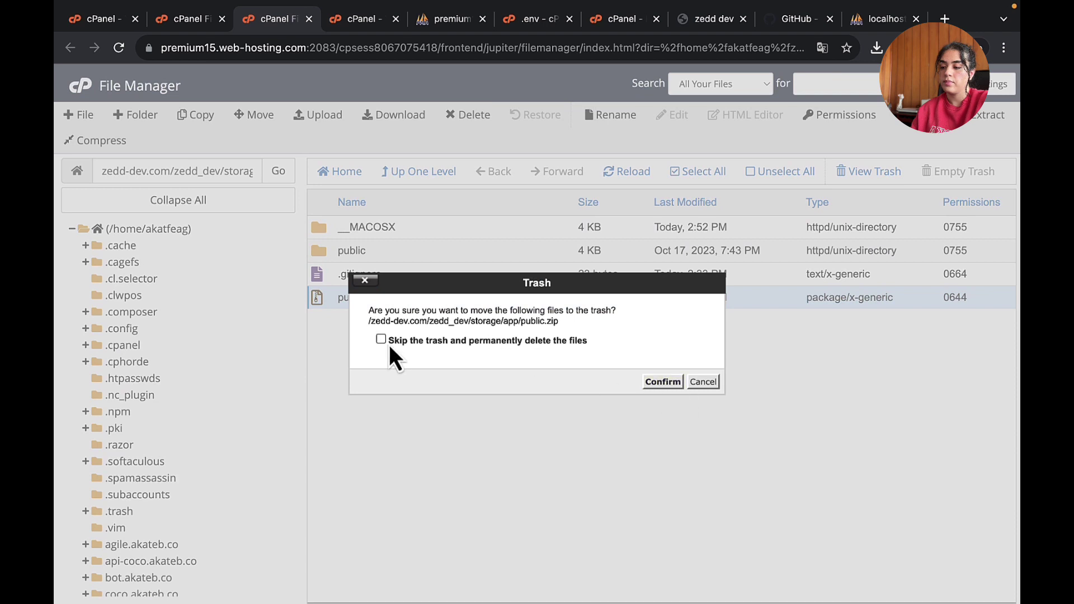
pyautogui.click(665, 385)
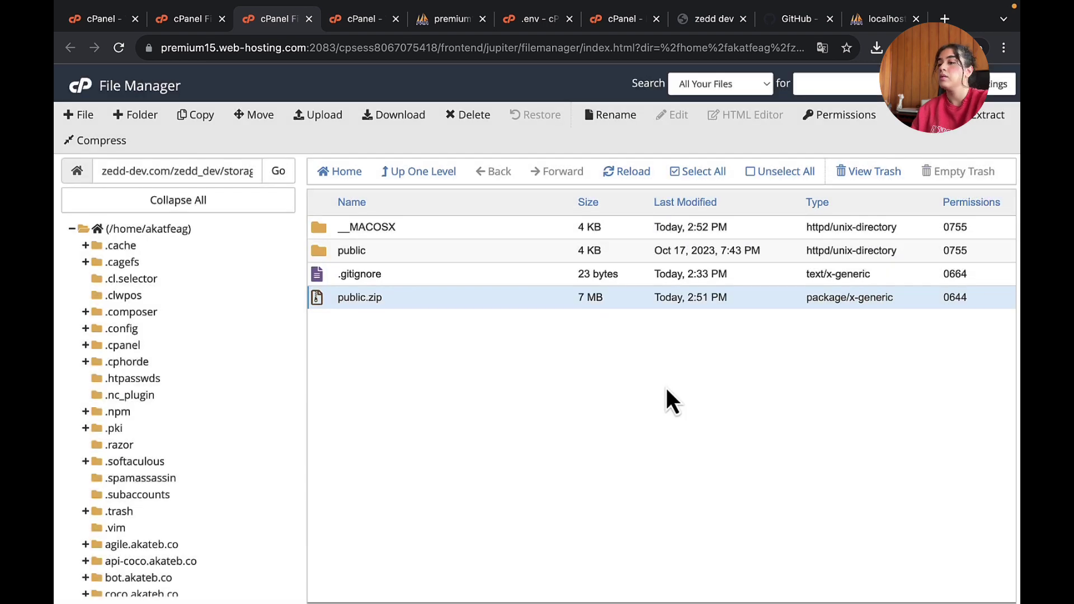
# - Reload the zedd-dev.com homepage, check the still-blank main image, then go back to Terminal
pyautogui.click(721, 17)
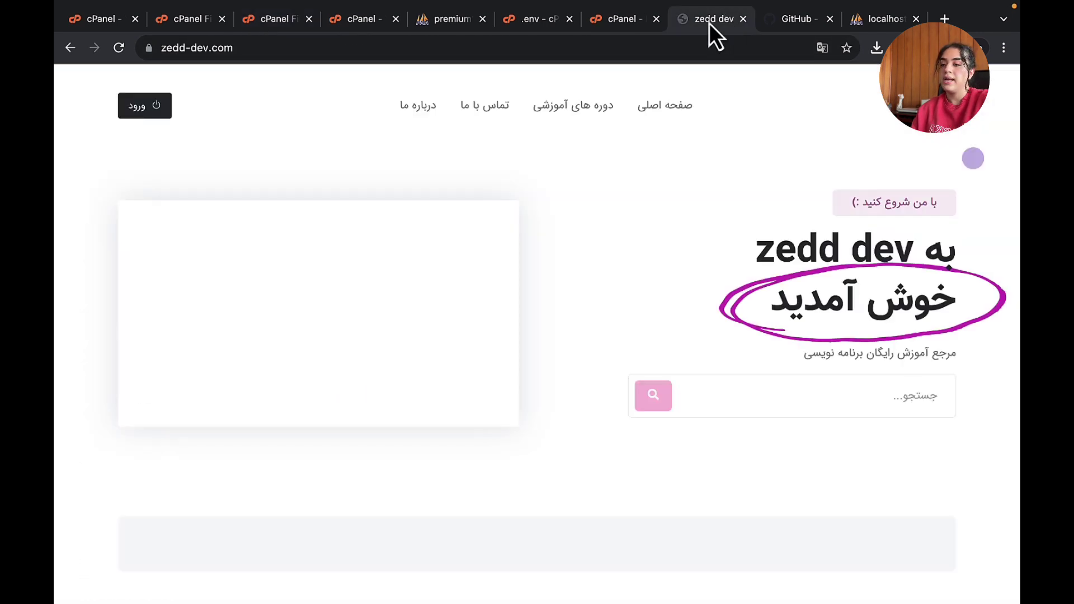
pyautogui.click(648, 48)
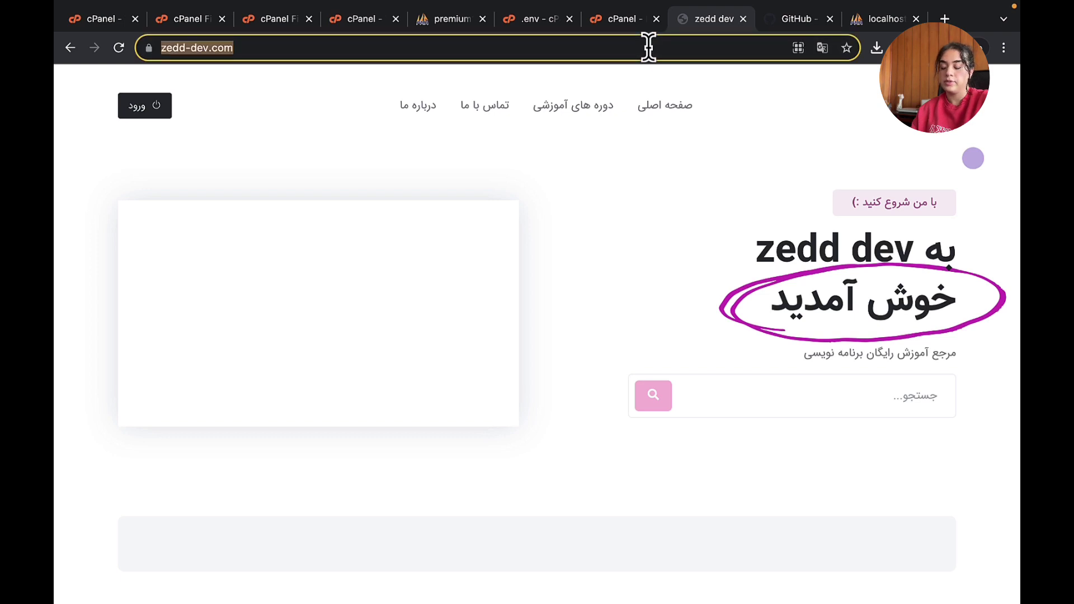
pyautogui.press('Return')
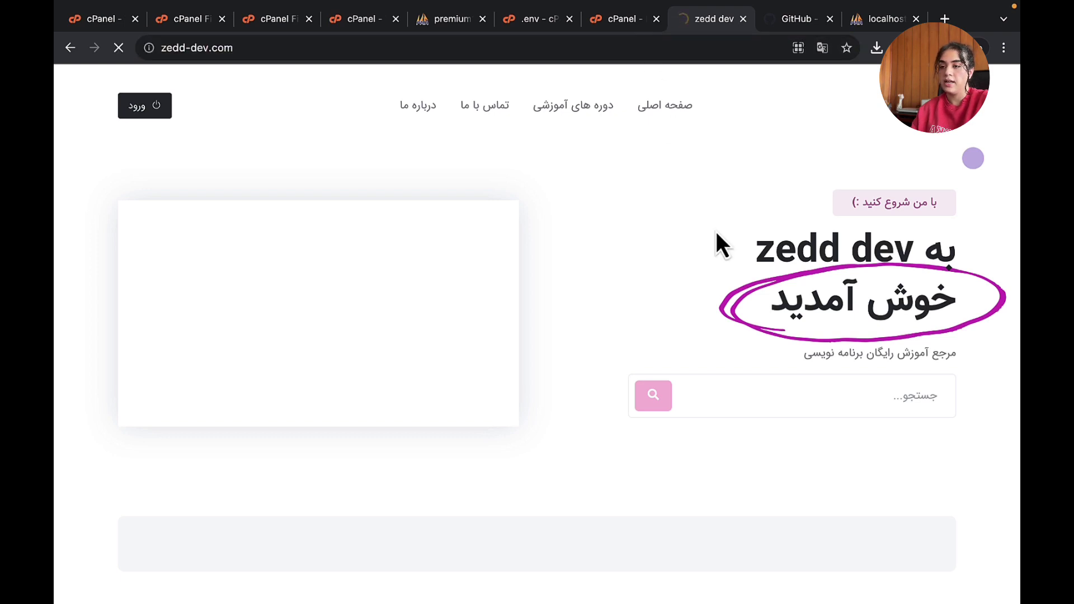
pyautogui.scroll(-6, 678, 420)
pyautogui.scroll(-4, 677, 418)
pyautogui.scroll(10, 679, 431)
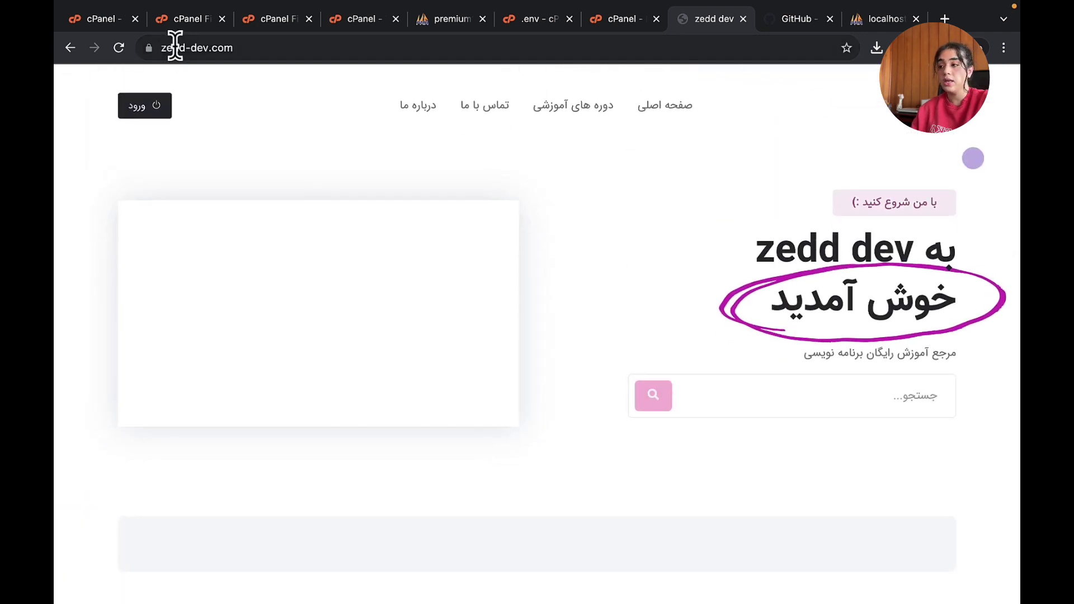
pyautogui.click(104, 19)
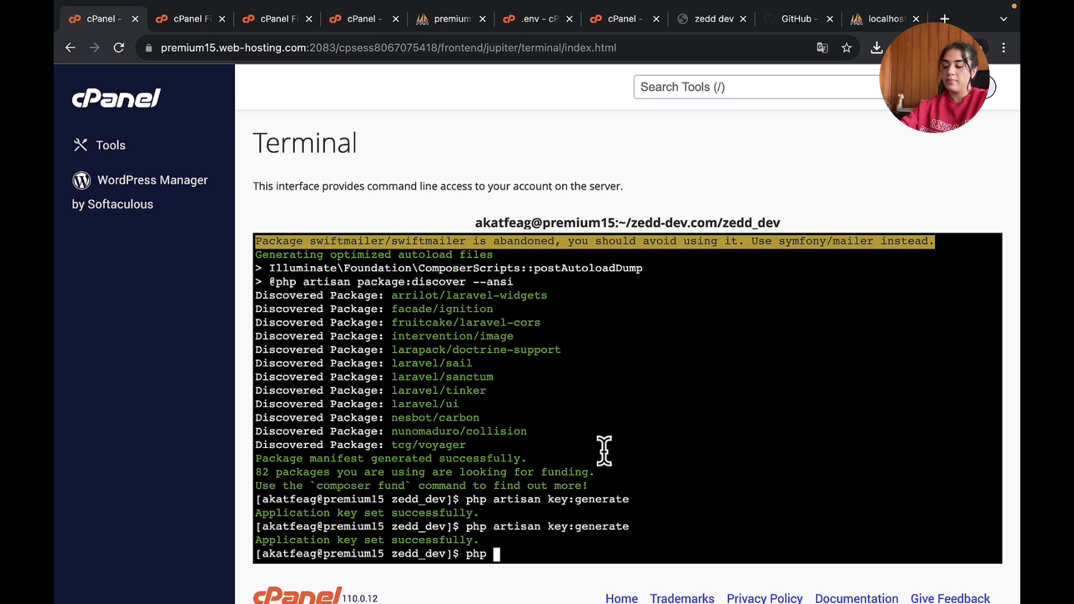
# - Run php artisan storage:link, then reload the zedd-dev.com homepage
pyautogui.write('san ')
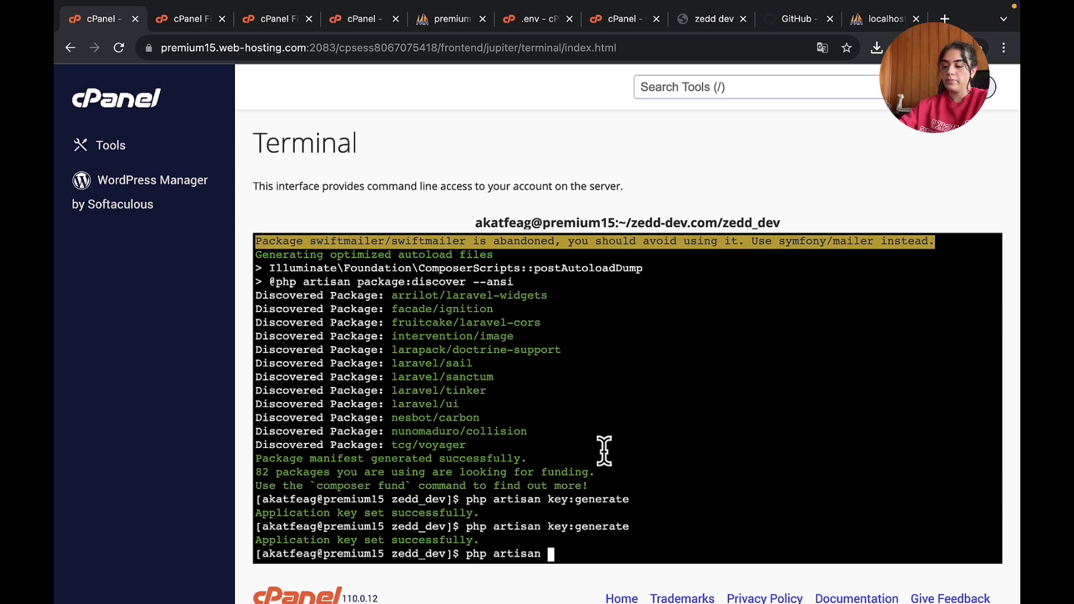
pyautogui.write('storage:link')
pyautogui.press('Return')
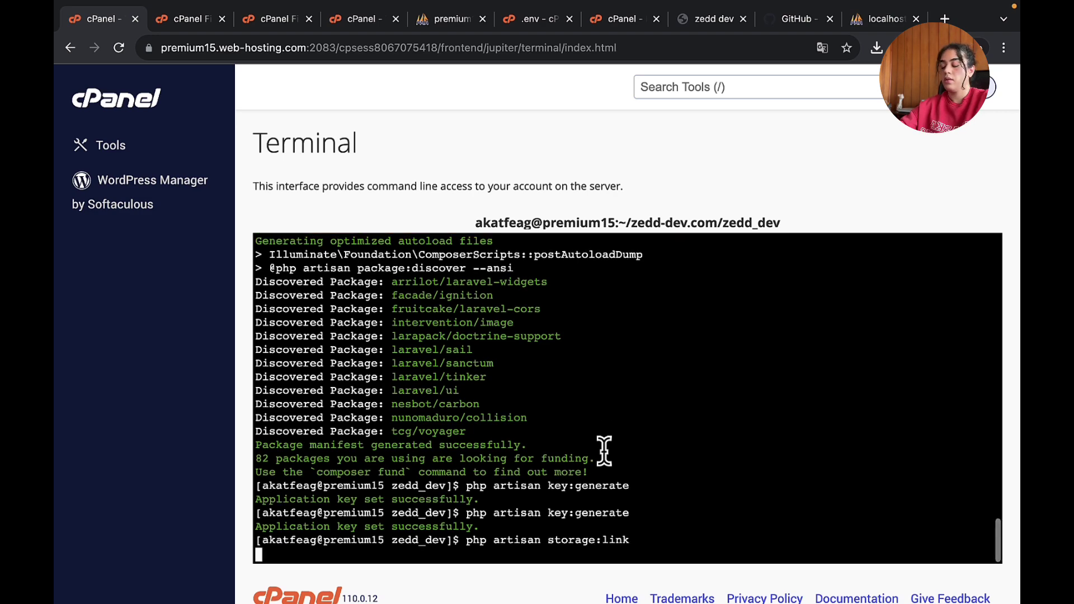
pyautogui.click(688, 18)
pyautogui.click(661, 47)
pyautogui.press('Return')
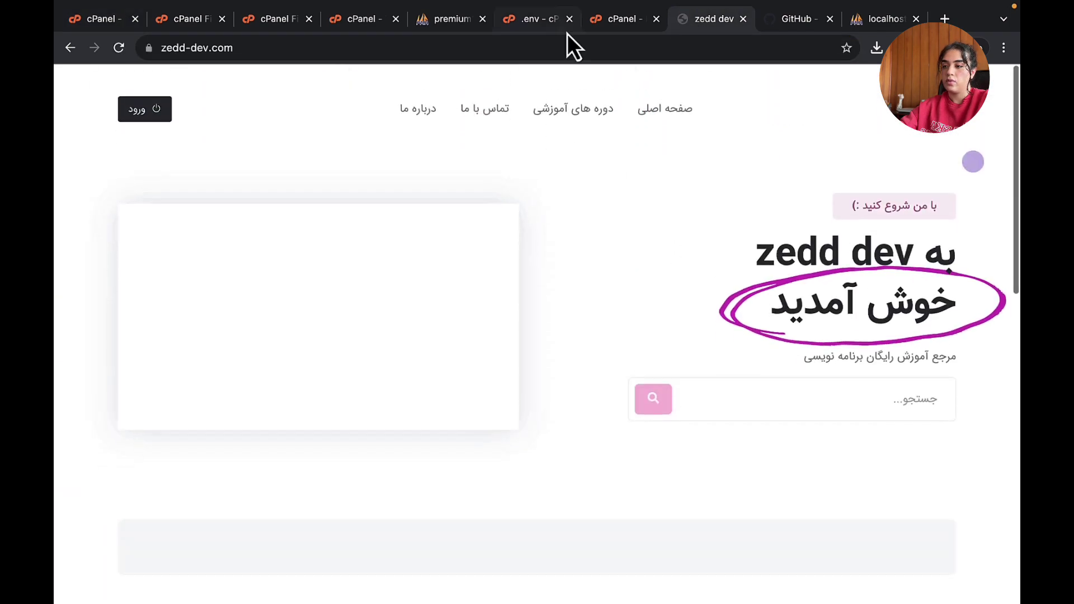
# - Reload the homepage and inspect the logo, whose img src still points at localhost
pyautogui.click(565, 45)
pyautogui.press('Return')
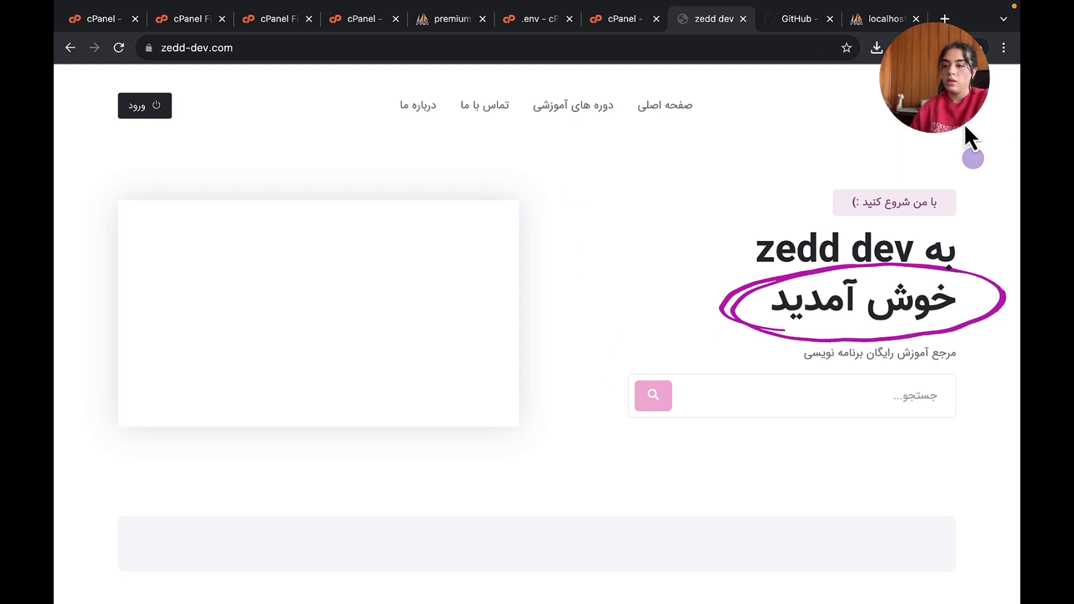
pyautogui.rightClick(919, 92)
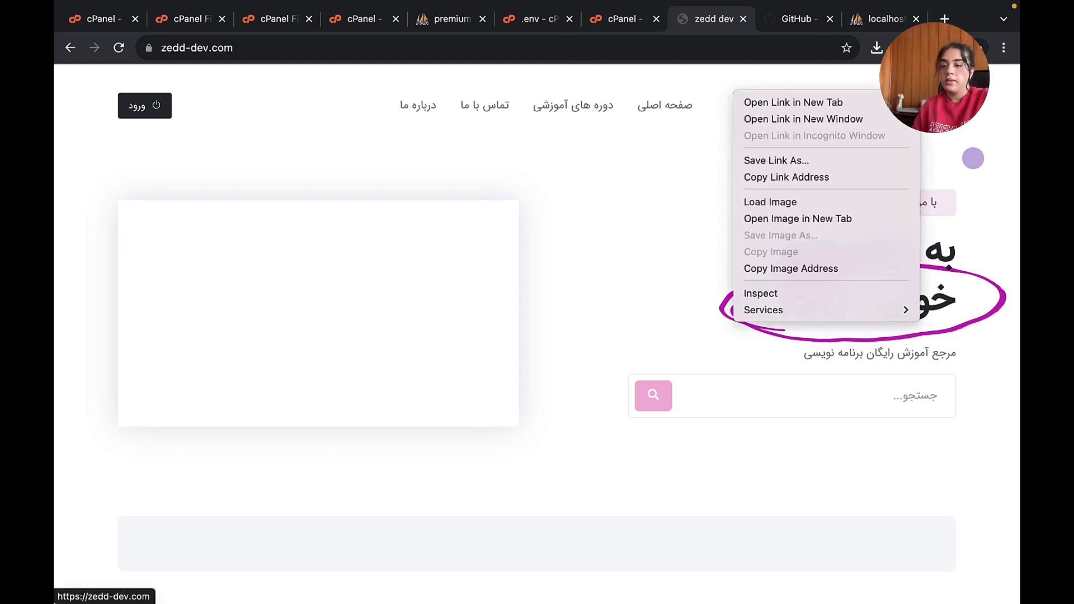
pyautogui.click(847, 296)
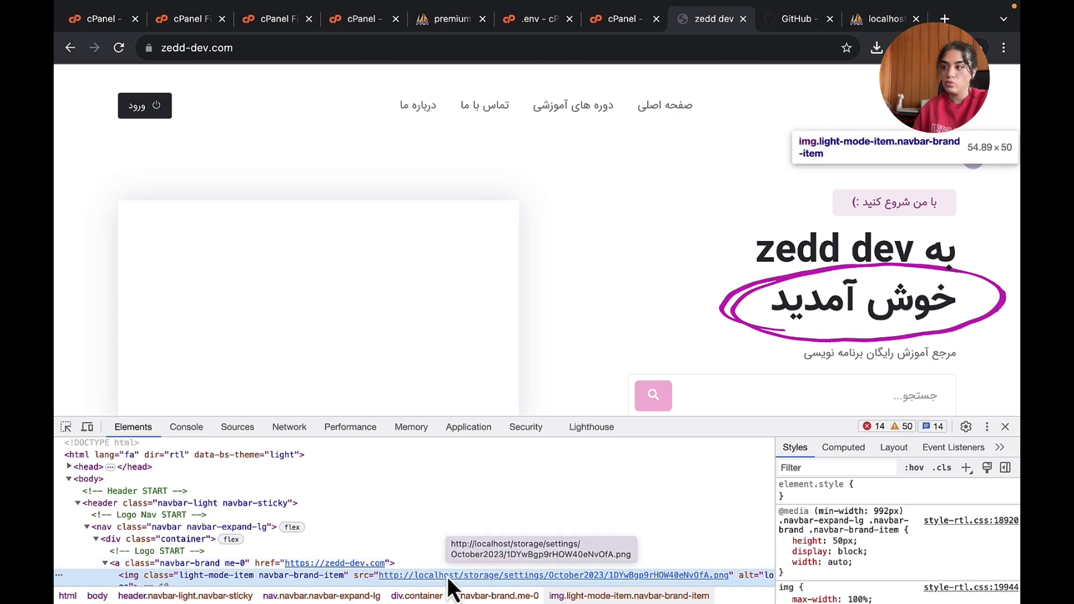
pyautogui.click(264, 48)
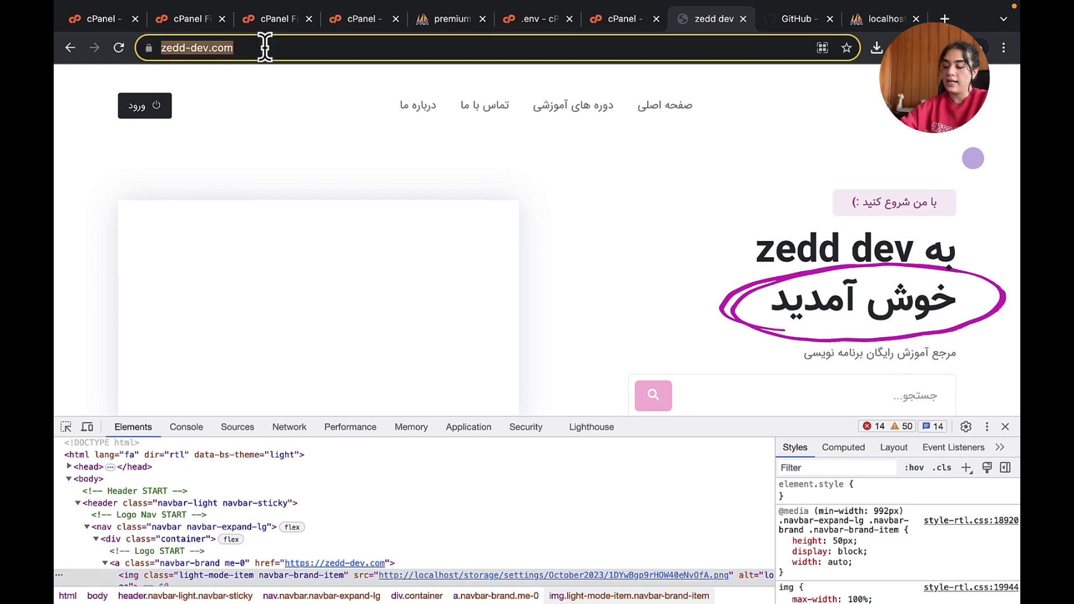
pyautogui.click(352, 18)
# - Go up two levels to the zedd_dev project and open .env in the text editor
pyautogui.click(286, 20)
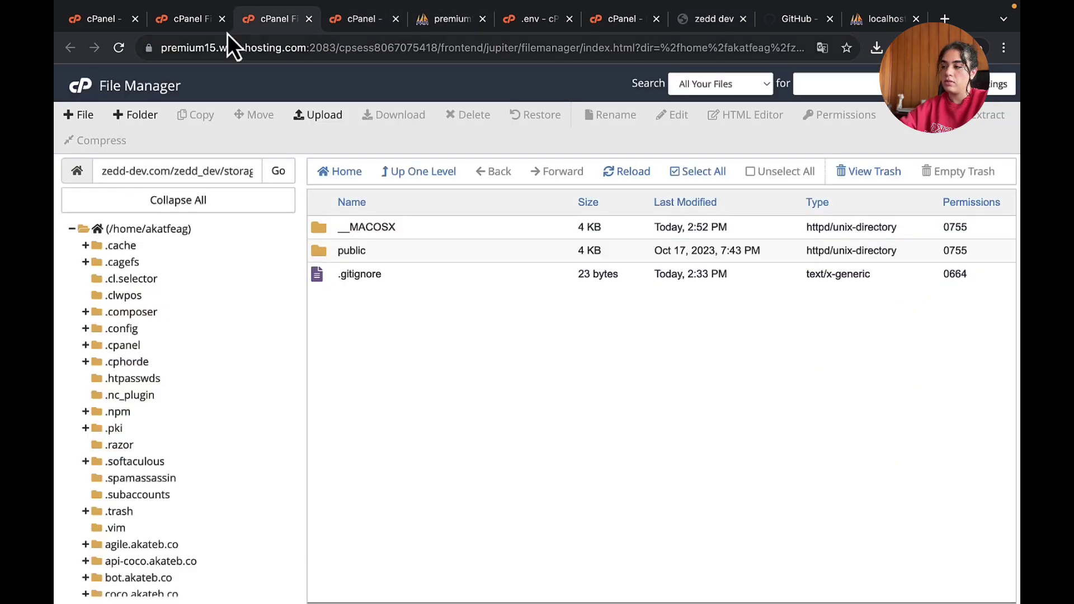
pyautogui.click(211, 22)
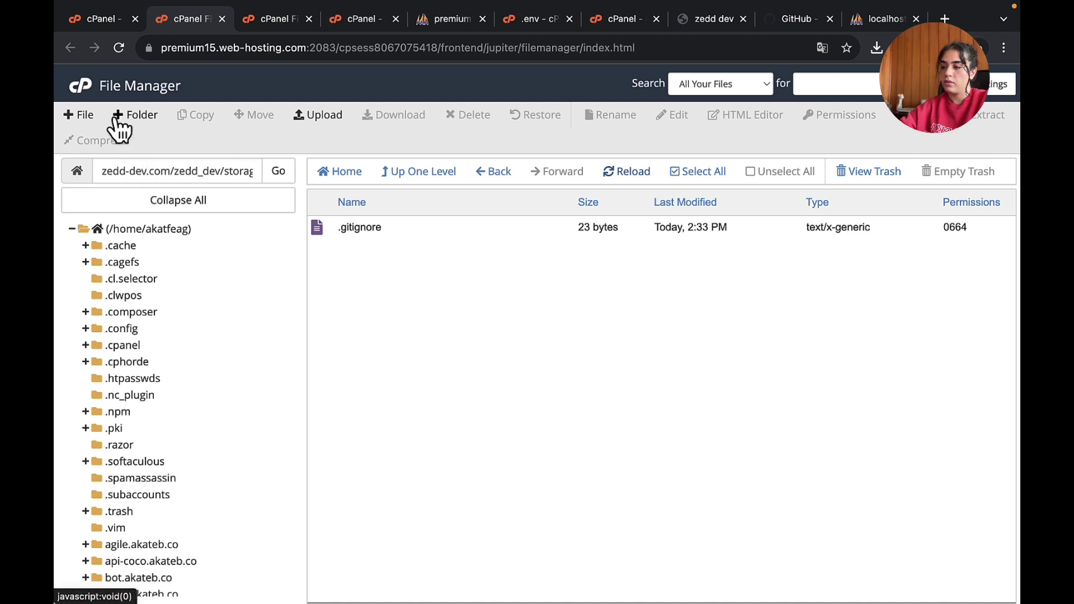
pyautogui.click(413, 187)
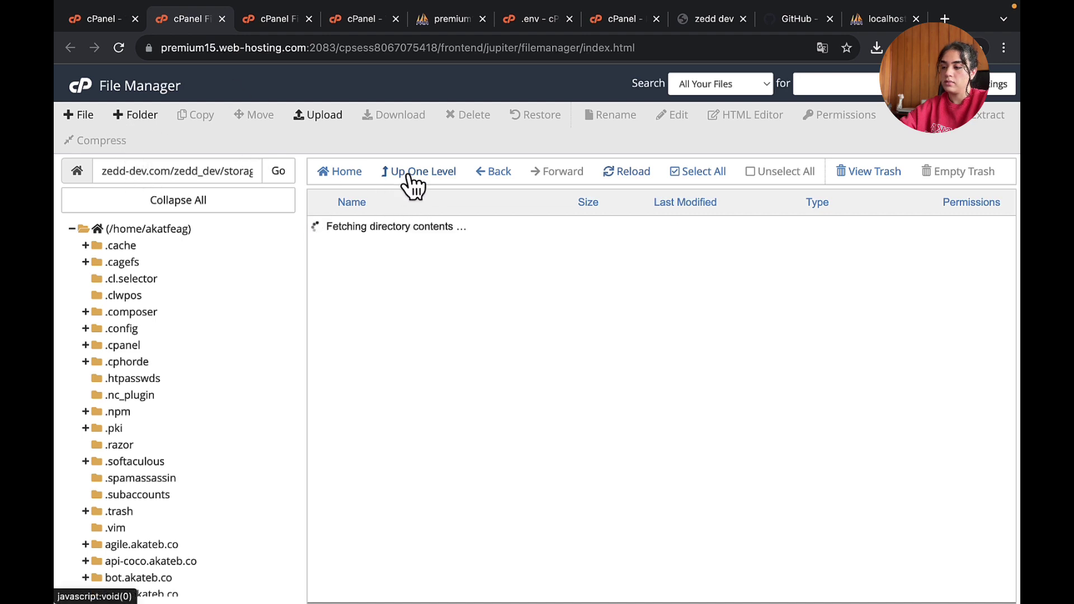
pyautogui.click(412, 187)
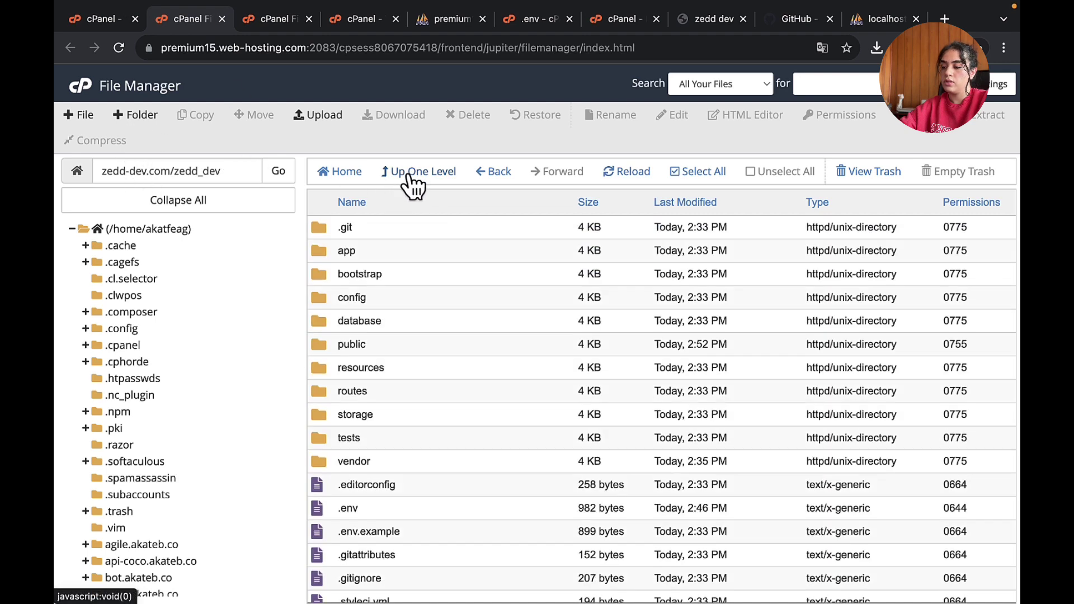
pyautogui.scroll(-5, 407, 349)
pyautogui.click(366, 311)
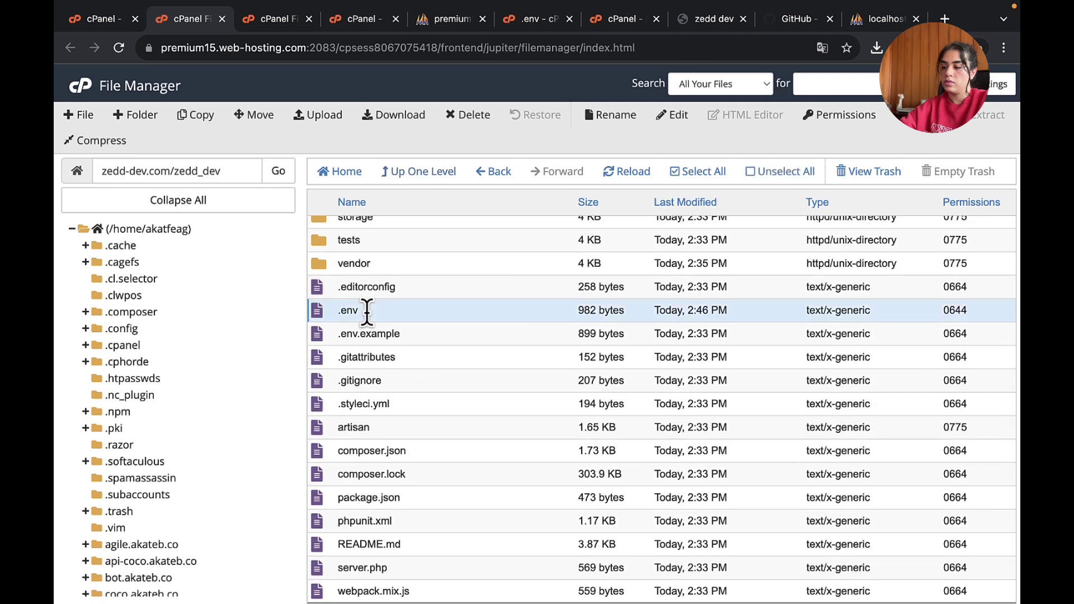
pyautogui.rightClick(366, 311)
pyautogui.click(419, 378)
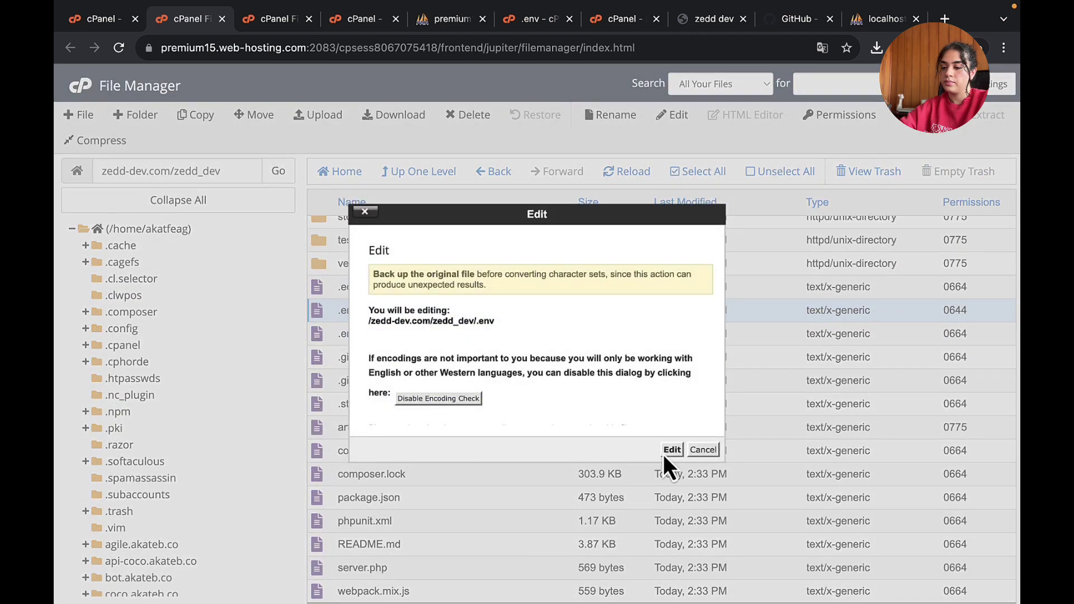
pyautogui.click(665, 453)
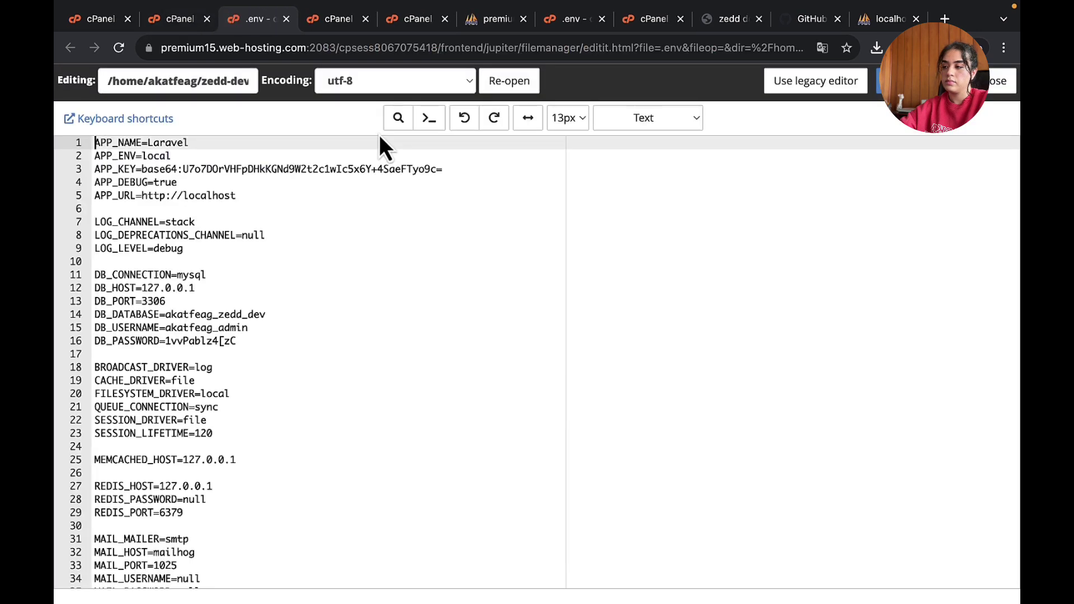
pyautogui.moveTo(142, 195); pyautogui.dragTo(469, 210)
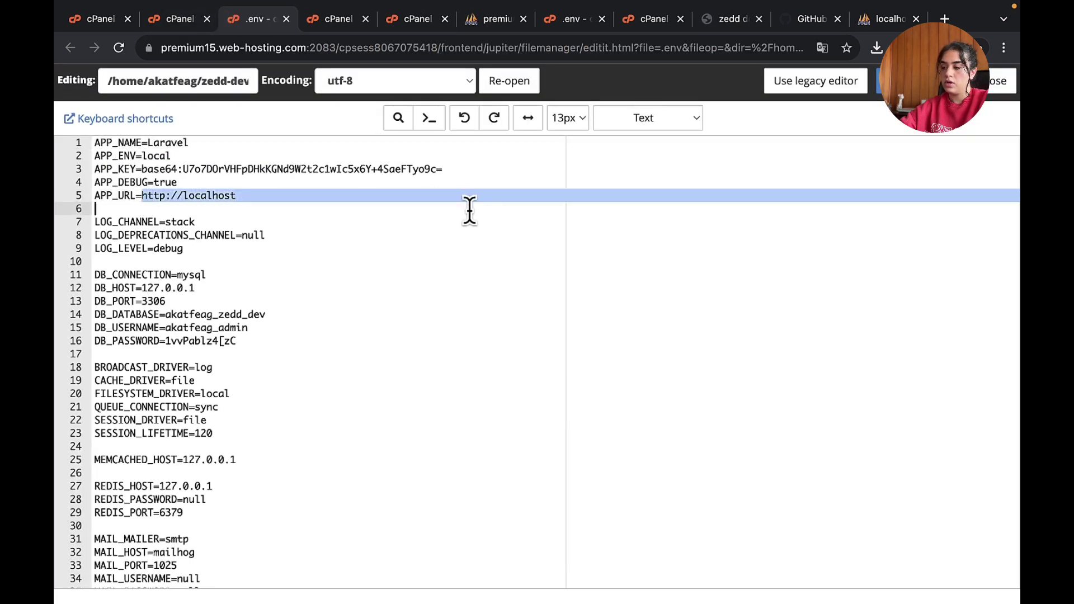
pyautogui.click(448, 203)
pyautogui.click(157, 196)
pyautogui.keyDown('shift'); pyautogui.click(312, 193); pyautogui.keyUp('shift')
pyautogui.write('https://zedd-dev.com/')
pyautogui.press('BackSpace')
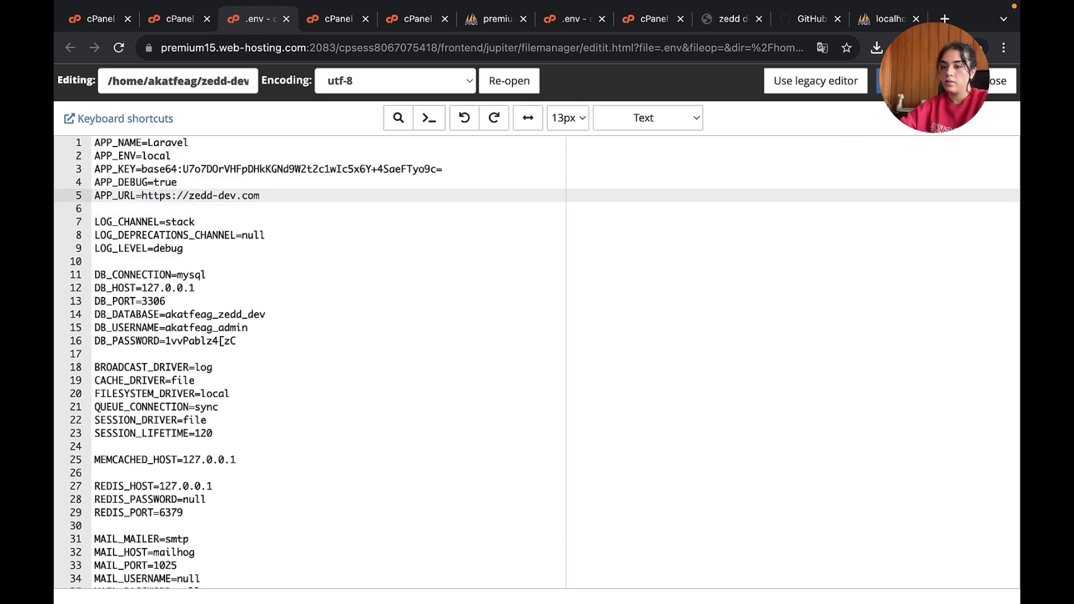
pyautogui.press('super+s')
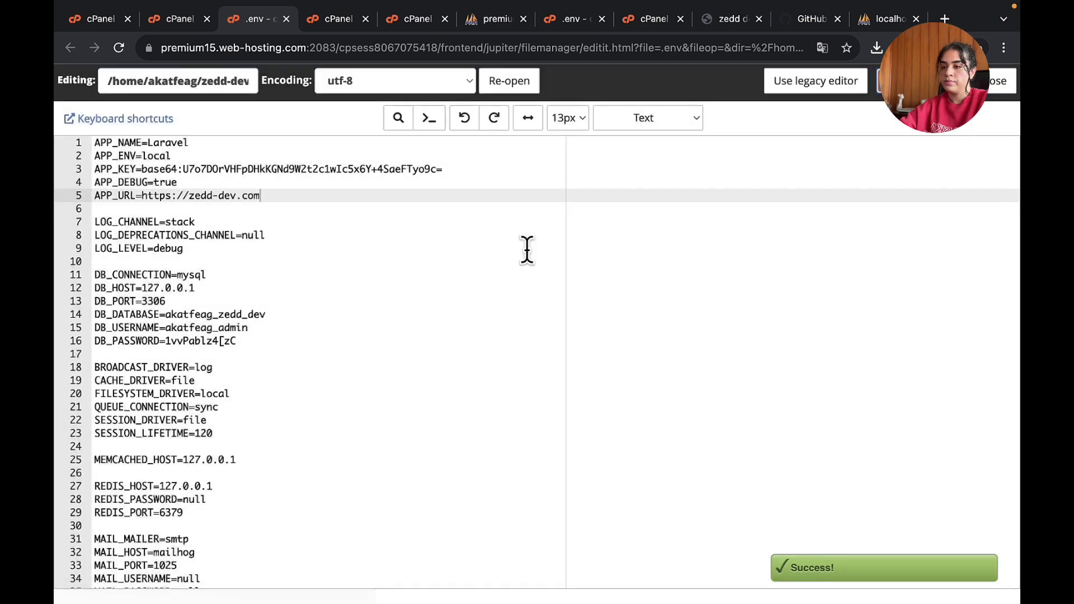
pyautogui.moveTo(91, 169); pyautogui.dragTo(488, 167)
# - Reload zedd-dev.com and scroll to confirm the hero image and technology logos now display
pyautogui.click(738, 19)
pyautogui.click(722, 46)
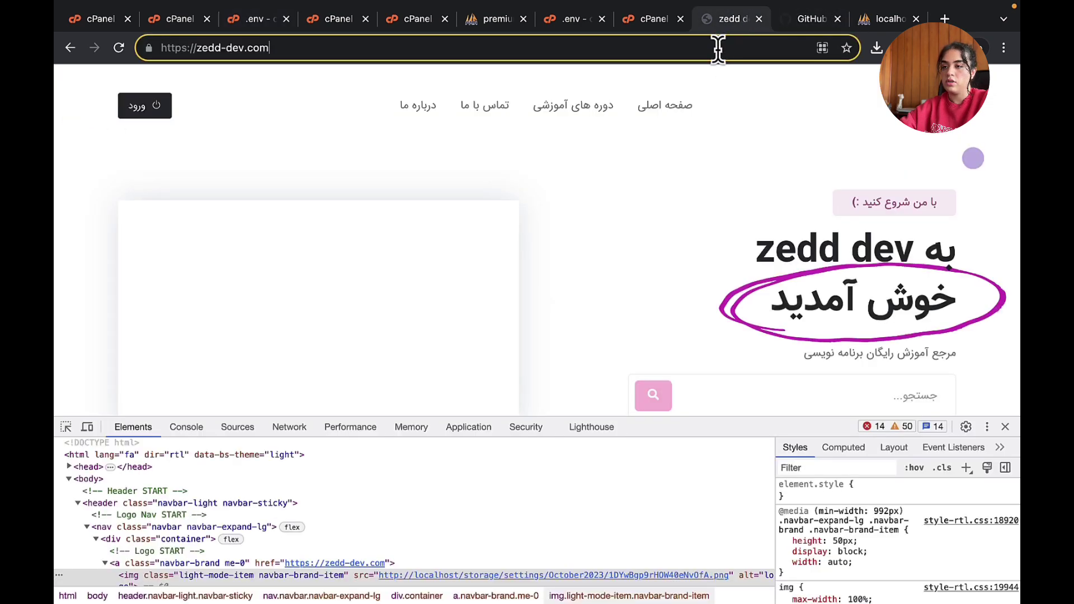
pyautogui.press('Return')
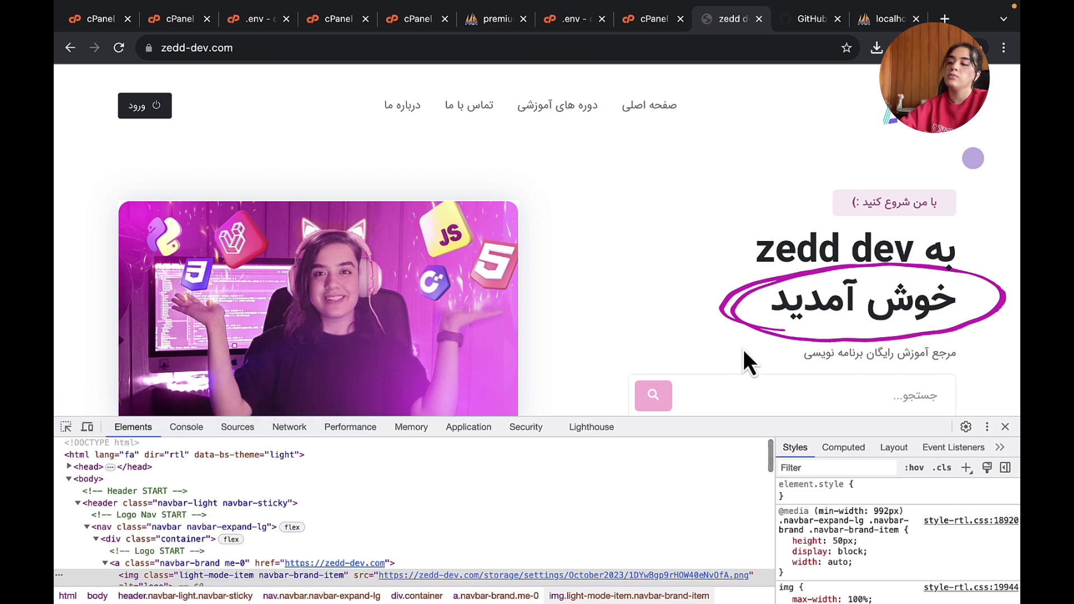
pyautogui.scroll(-2, 737, 345)
pyautogui.scroll(-4, 738, 349)
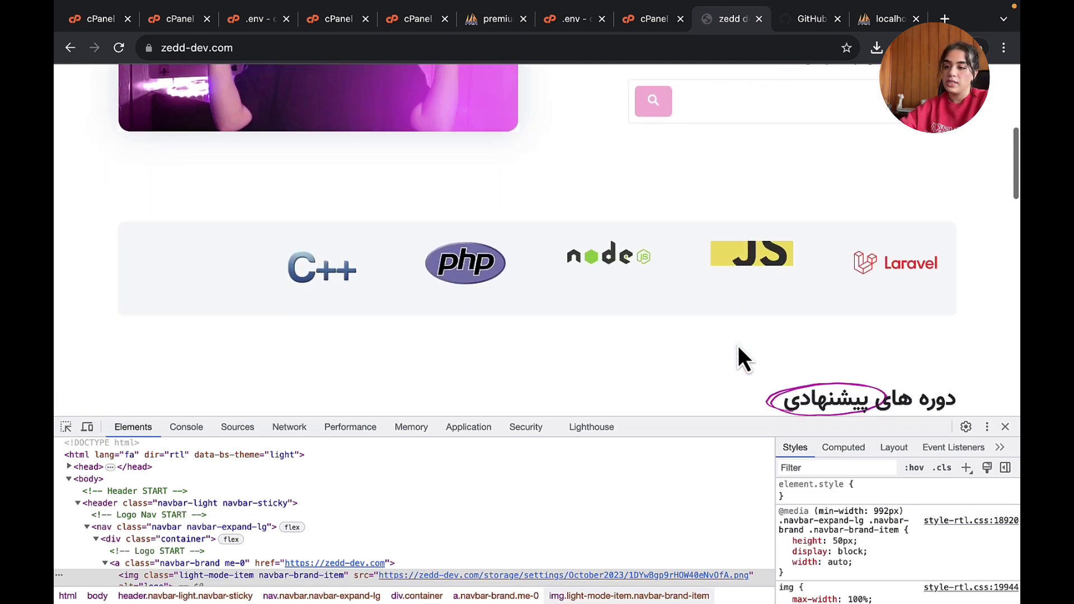